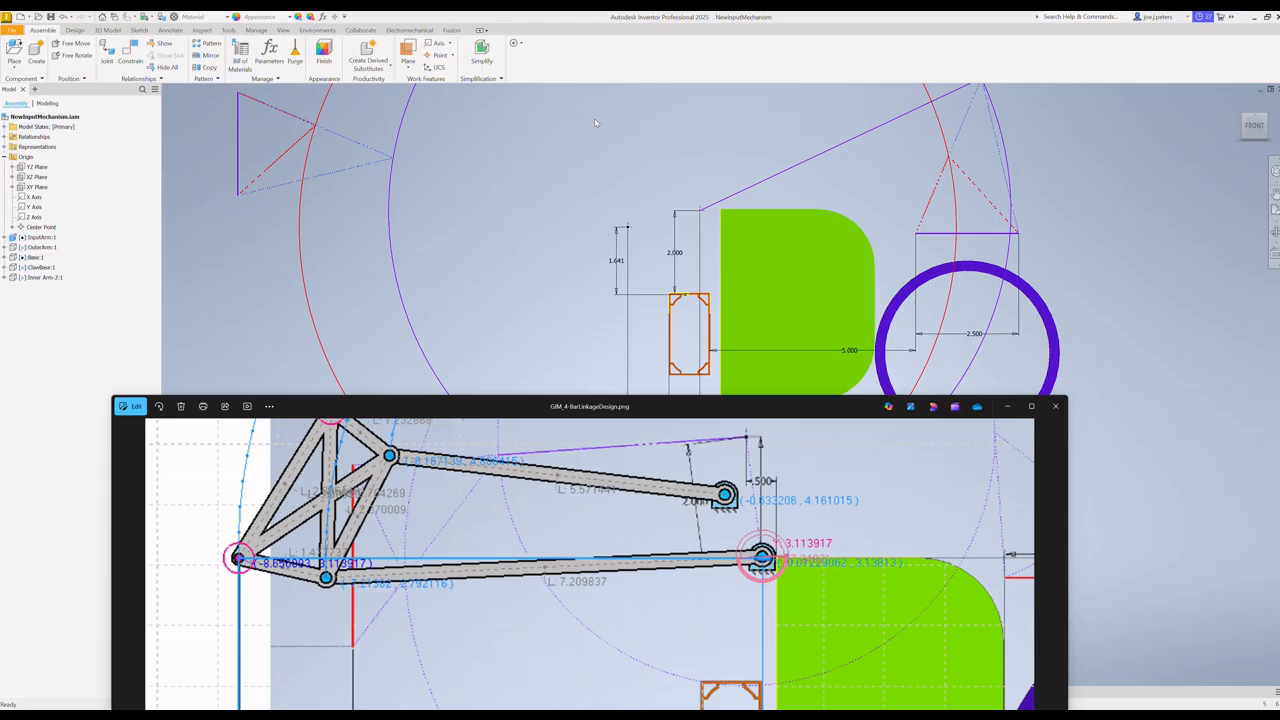
Step: Compare the link lengths and pivot coordinates in GIM_4-BarLinkageDesign.png with the layout sketch of the Inventor assembly
{"action": "left_click", "coordinate": [613, 70]}
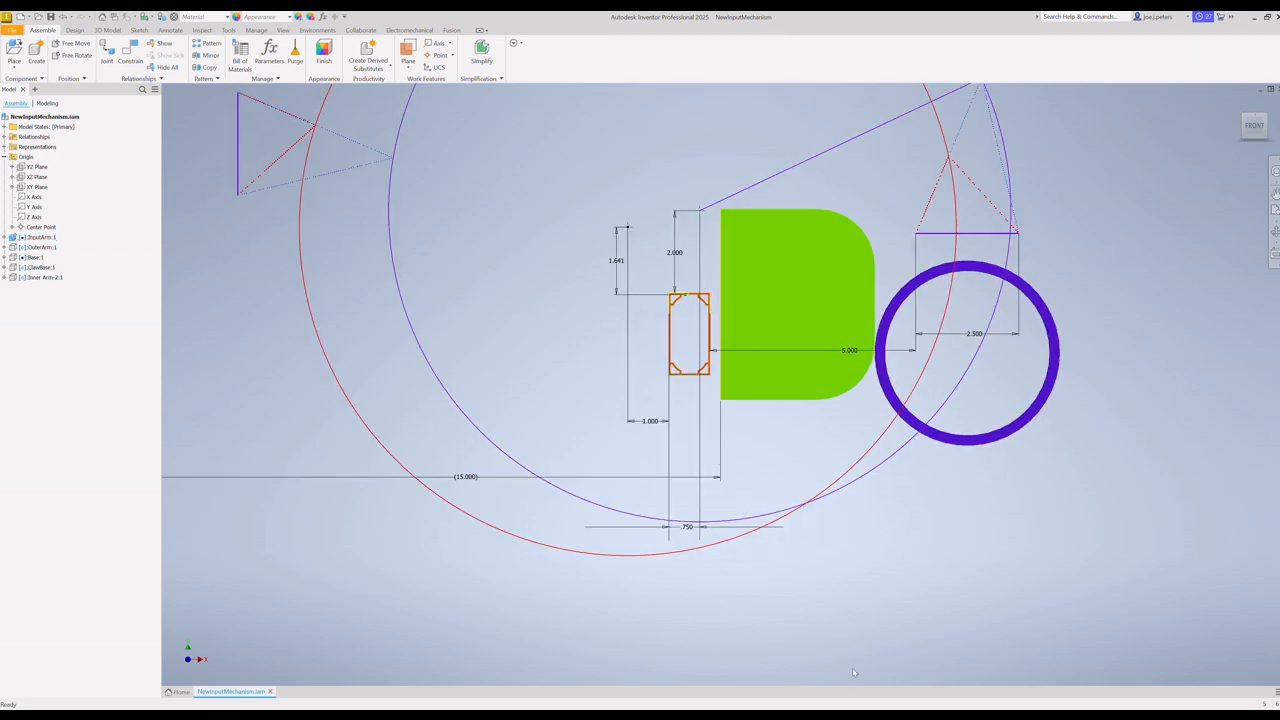
{"action": "left_click", "coordinate": [740, 715]}
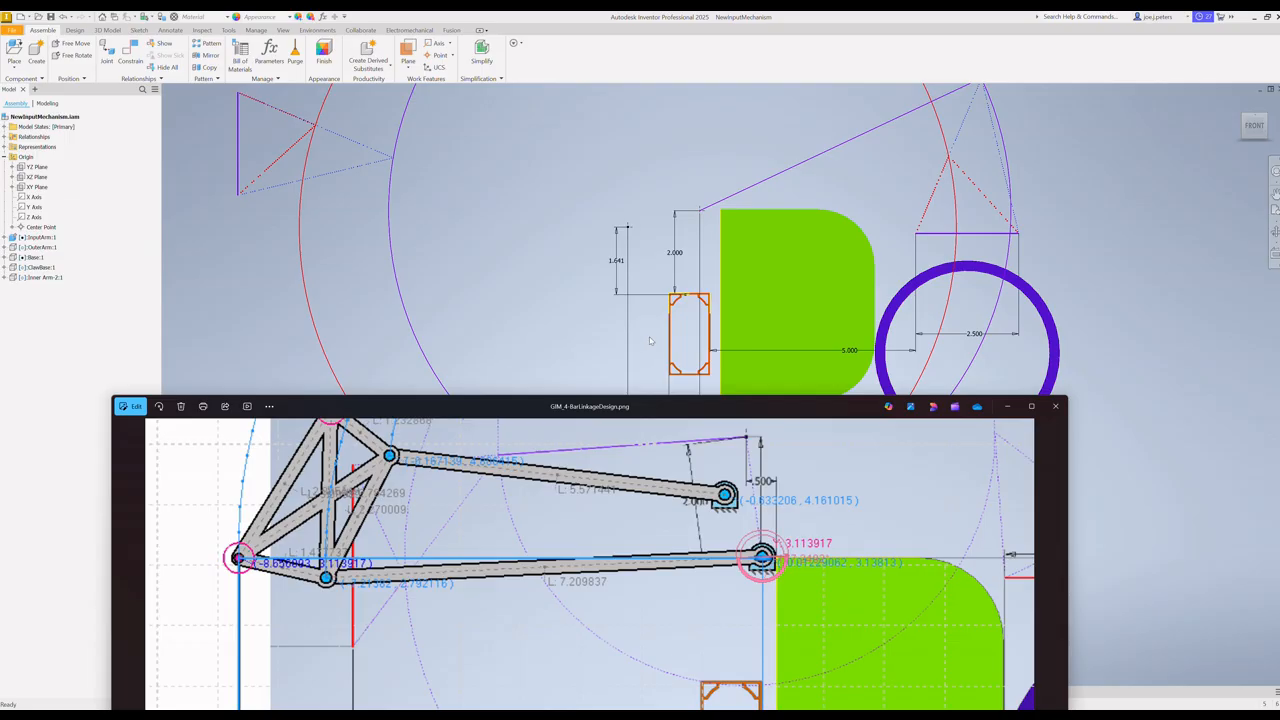
{"action": "left_click", "coordinate": [1038, 300]}
{"action": "left_click", "coordinate": [703, 210]}
{"action": "left_click", "coordinate": [927, 228]}
{"action": "left_click", "coordinate": [503, 315]}
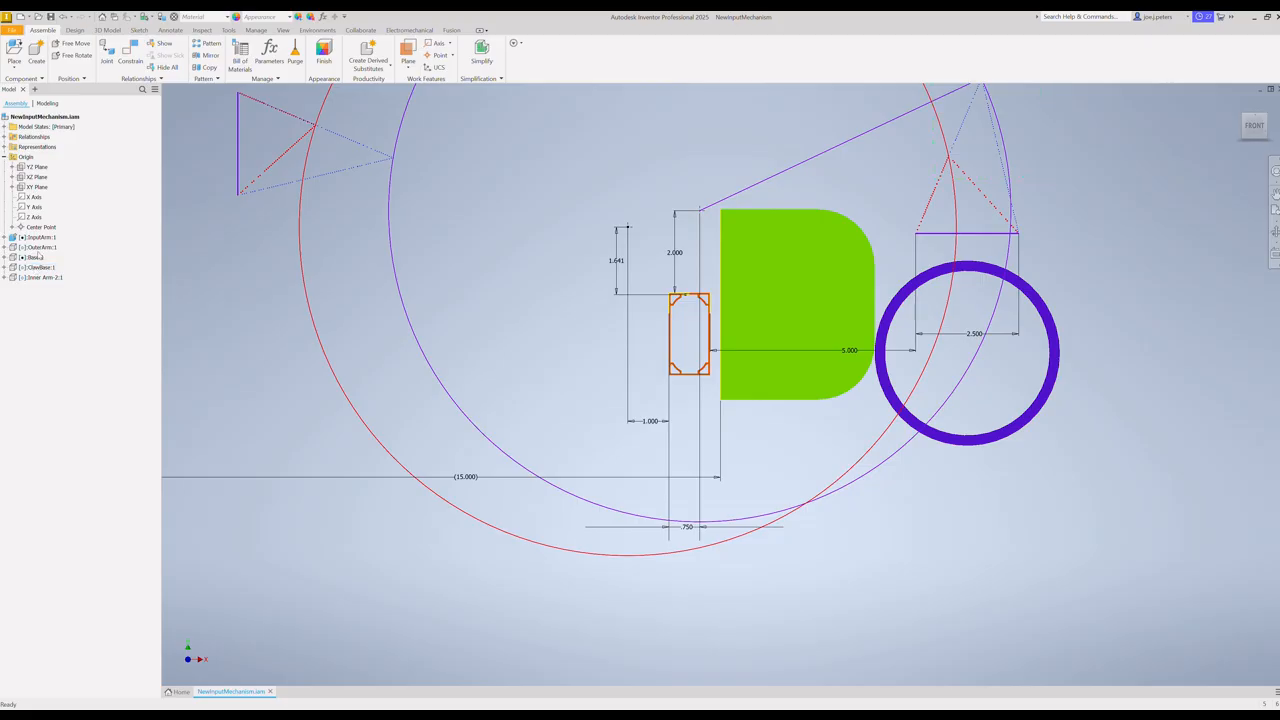
Step: Make the hidden Base:1 component visible and examine how it mounts on the rectangular tube
{"action": "left_click", "coordinate": [36, 258]}
{"action": "right_click", "coordinate": [36, 259]}
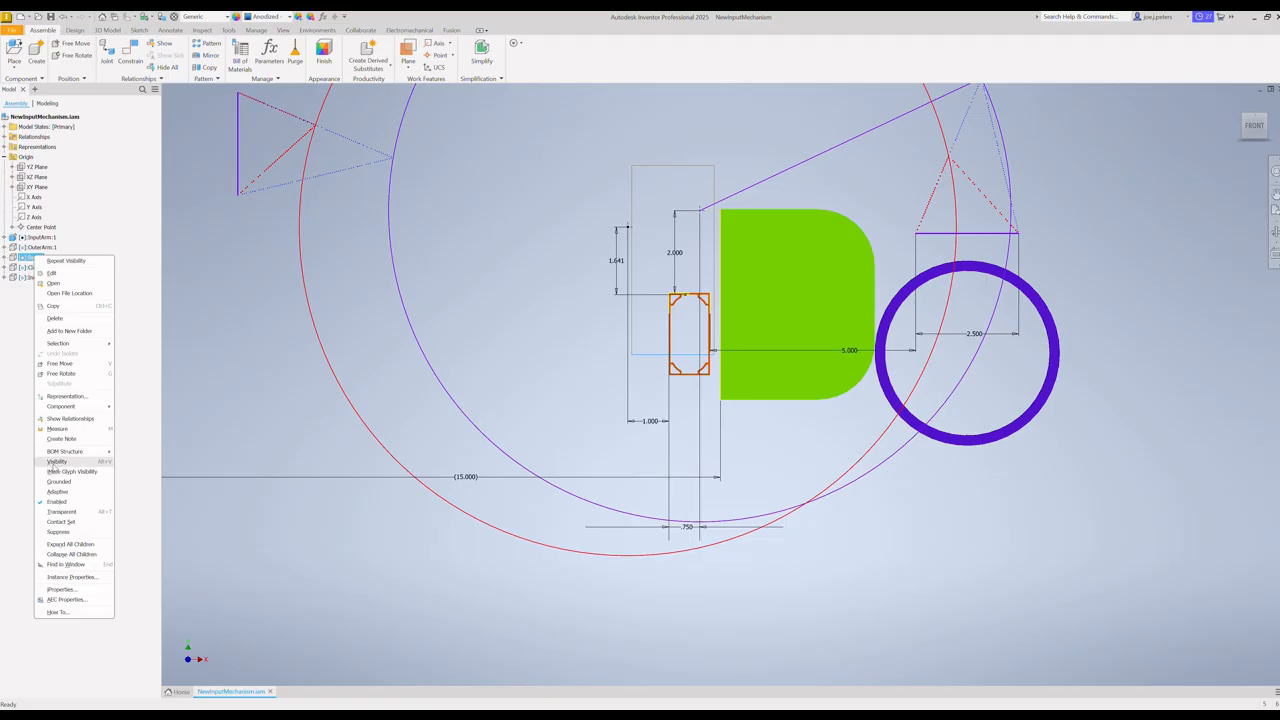
{"action": "left_click", "coordinate": [57, 461]}
{"action": "left_click", "coordinate": [627, 231]}
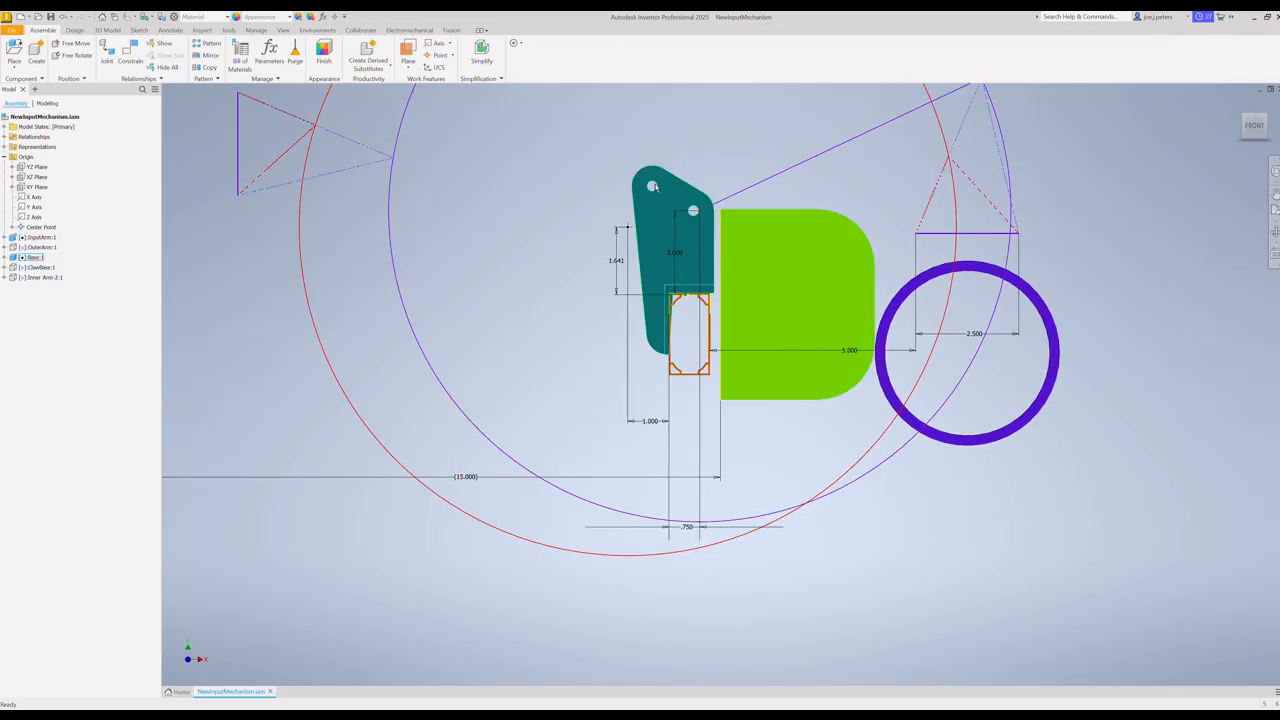
{"action": "left_click", "coordinate": [653, 186]}
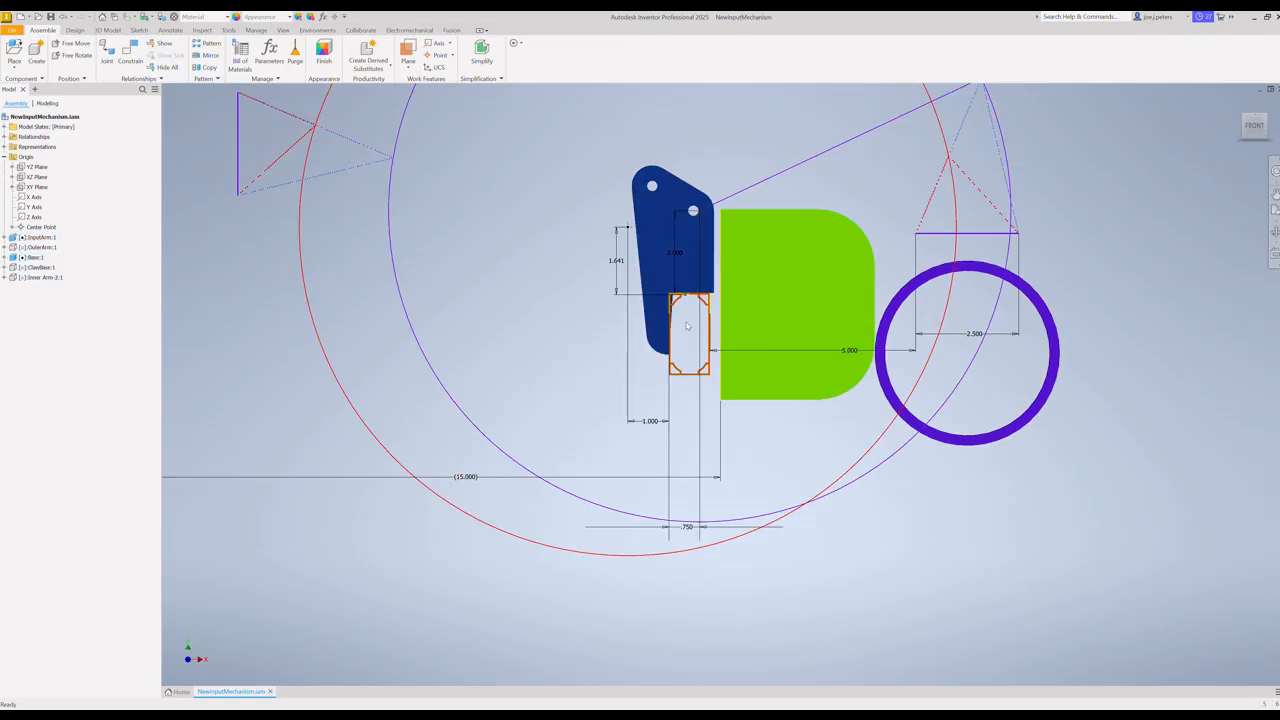
{"action": "key", "text": "F4"}
{"action": "left_click_drag", "start_coordinate": [689, 316], "coordinate": [761, 324]}
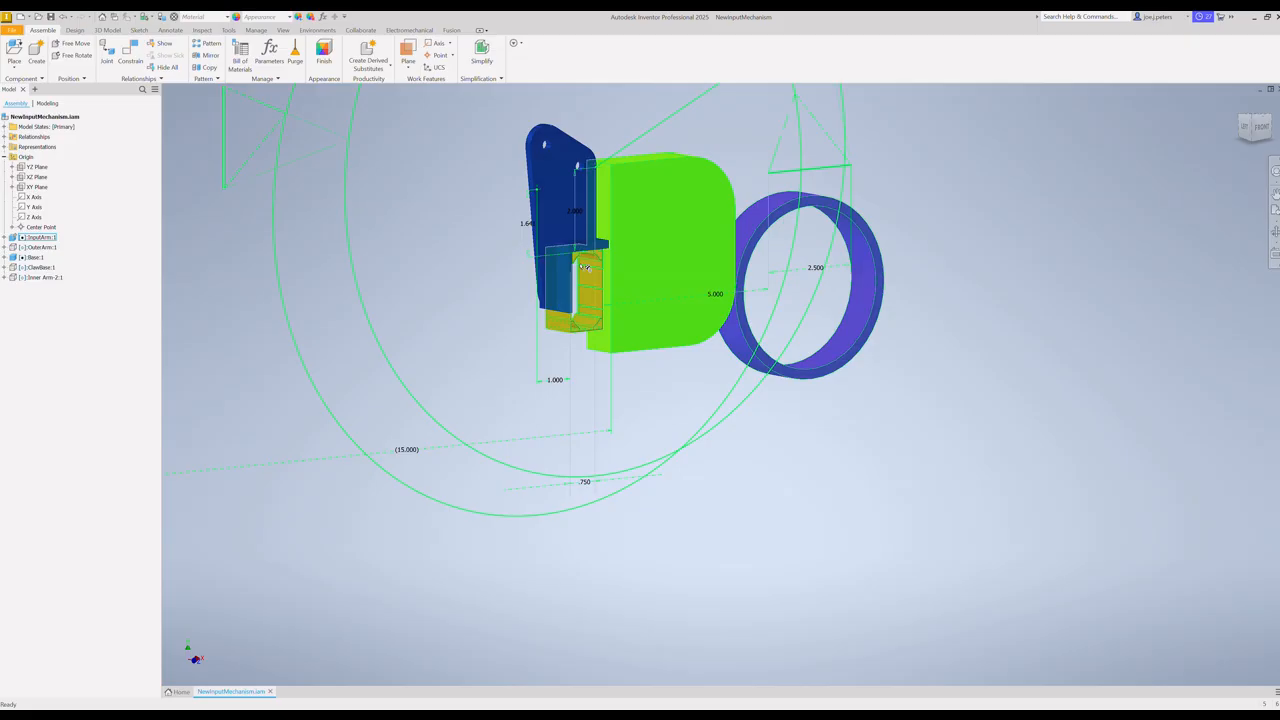
{"action": "key", "text": "F4"}
{"action": "left_click_drag", "start_coordinate": [686, 380], "coordinate": [609, 385]}
{"action": "key", "text": "Escape"}
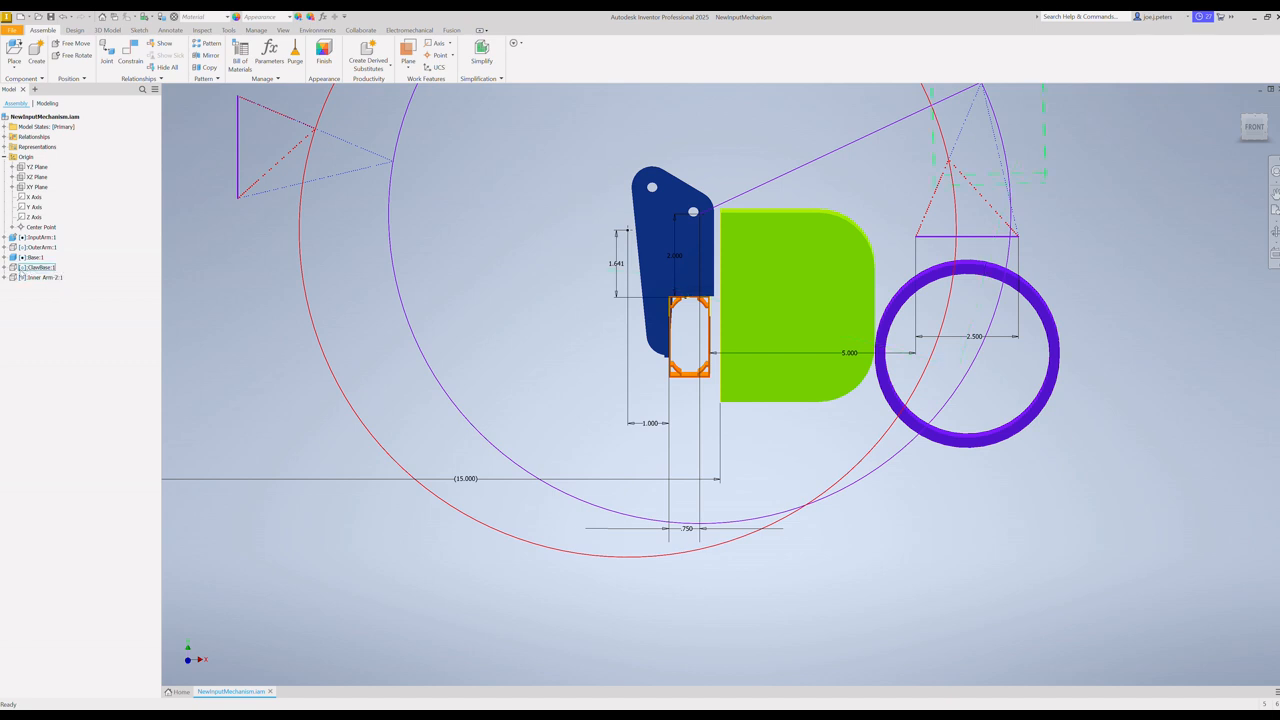
Step: Make the hidden ClawBase:1 component visible above the purple ring
{"action": "left_click", "coordinate": [38, 268]}
{"action": "right_click", "coordinate": [38, 268]}
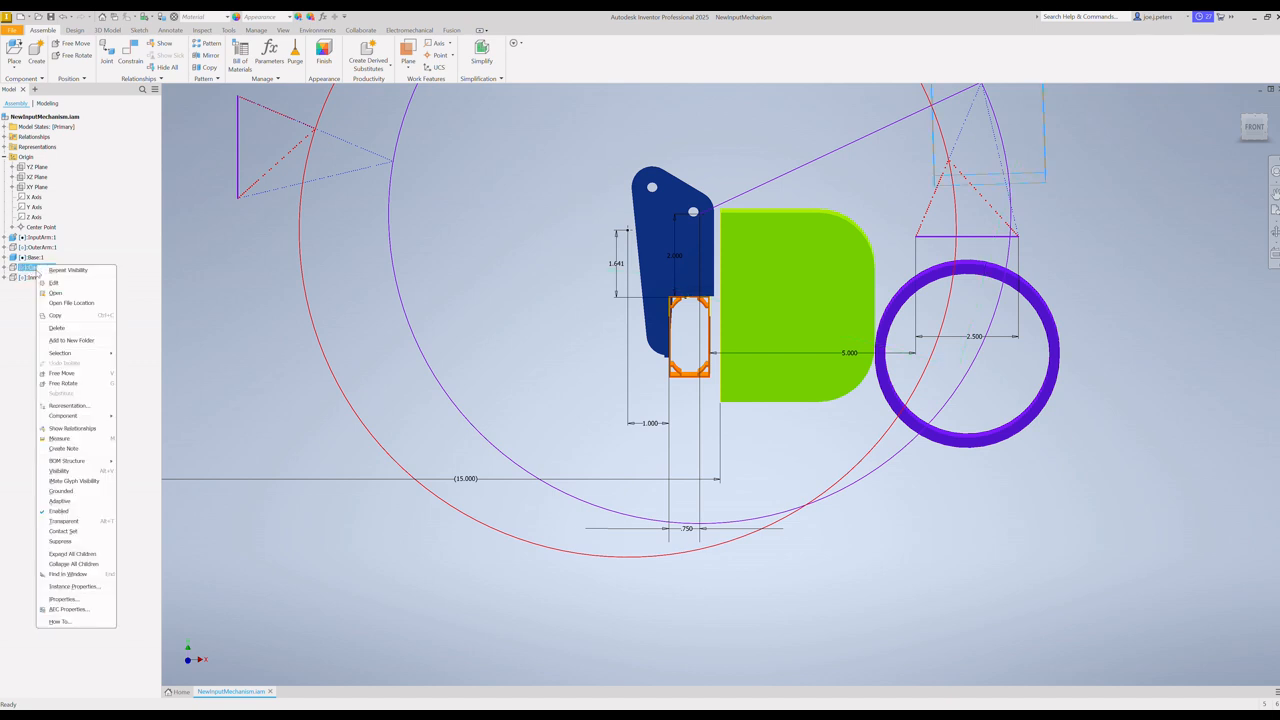
{"action": "left_click", "coordinate": [60, 470]}
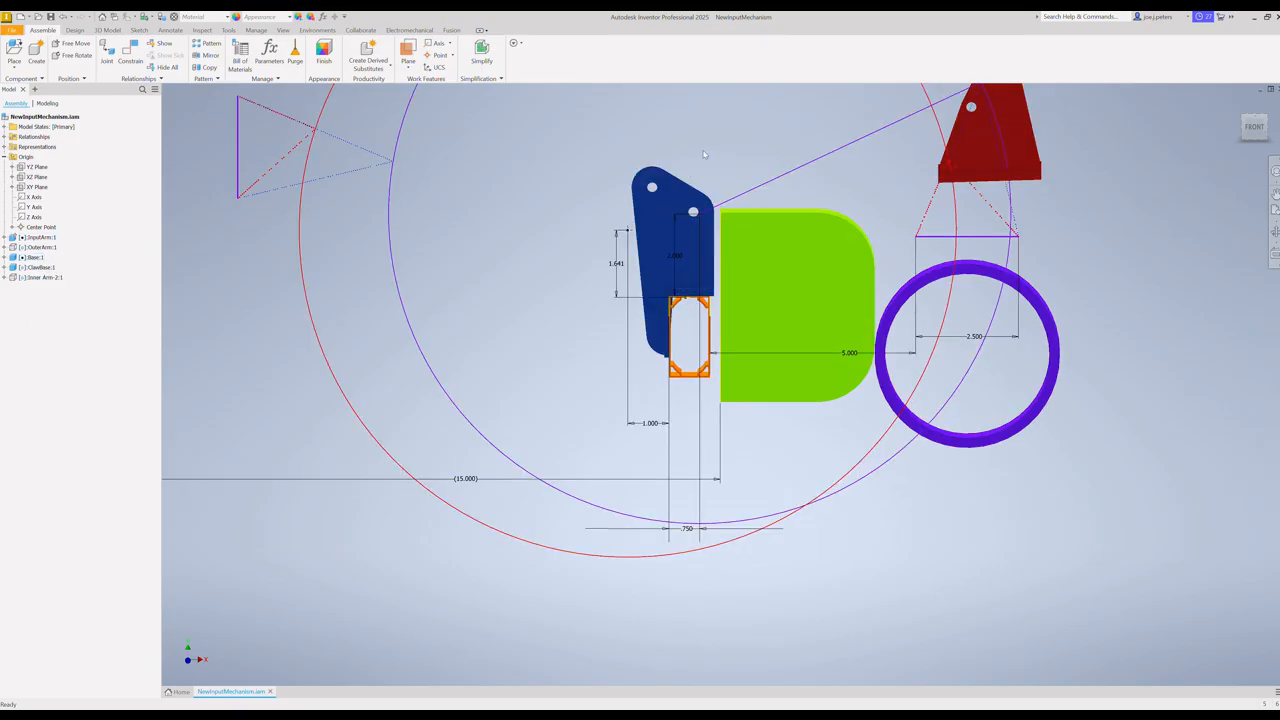
{"action": "key", "text": "F2"}
{"action": "left_click_drag", "start_coordinate": [714, 174], "coordinate": [692, 384]}
{"action": "left_click_drag", "start_coordinate": [708, 139], "coordinate": [700, 313]}
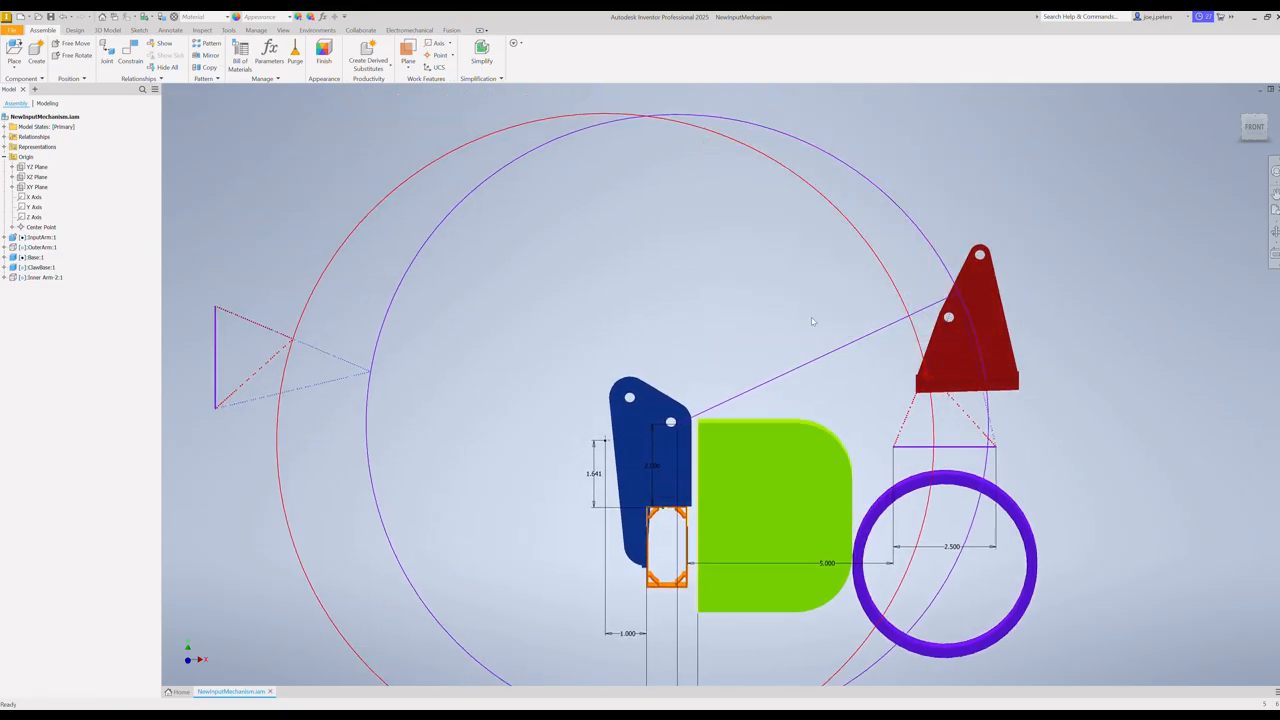
Step: Make the OuterArm:1 and Inner Arm-2:1 components visible together to complete the linkage between the base and the claw base
{"action": "key", "text": "F4"}
{"action": "mouse_move", "coordinate": [903, 366]}
{"action": "left_mouse_down"}
{"action": "mouse_move", "coordinate": [889, 421]}
{"action": "mouse_move", "coordinate": [866, 409]}
{"action": "mouse_move", "coordinate": [877, 357]}
{"action": "mouse_move", "coordinate": [920, 357]}
{"action": "mouse_move", "coordinate": [917, 337]}
{"action": "mouse_move", "coordinate": [866, 340]}
{"action": "mouse_move", "coordinate": [877, 369]}
{"action": "mouse_move", "coordinate": [902, 379]}
{"action": "left_mouse_up"}
{"action": "key", "text": "Escape"}
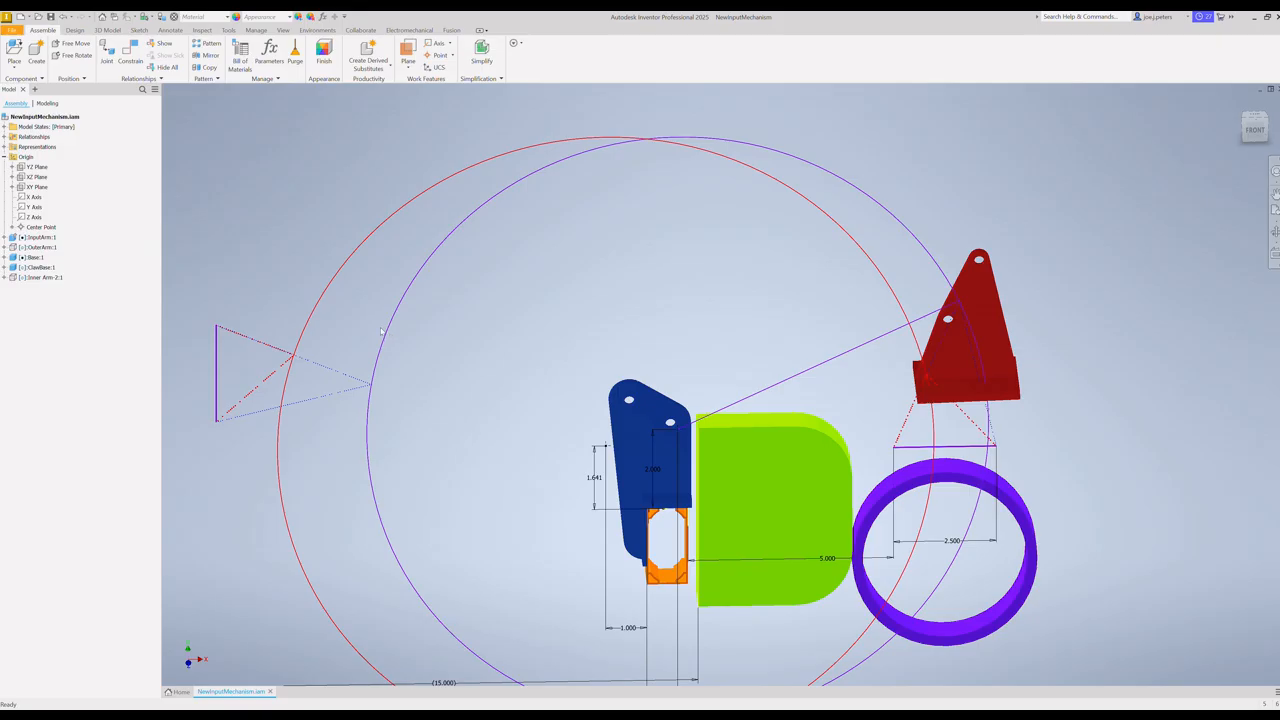
{"action": "left_click", "coordinate": [40, 248]}
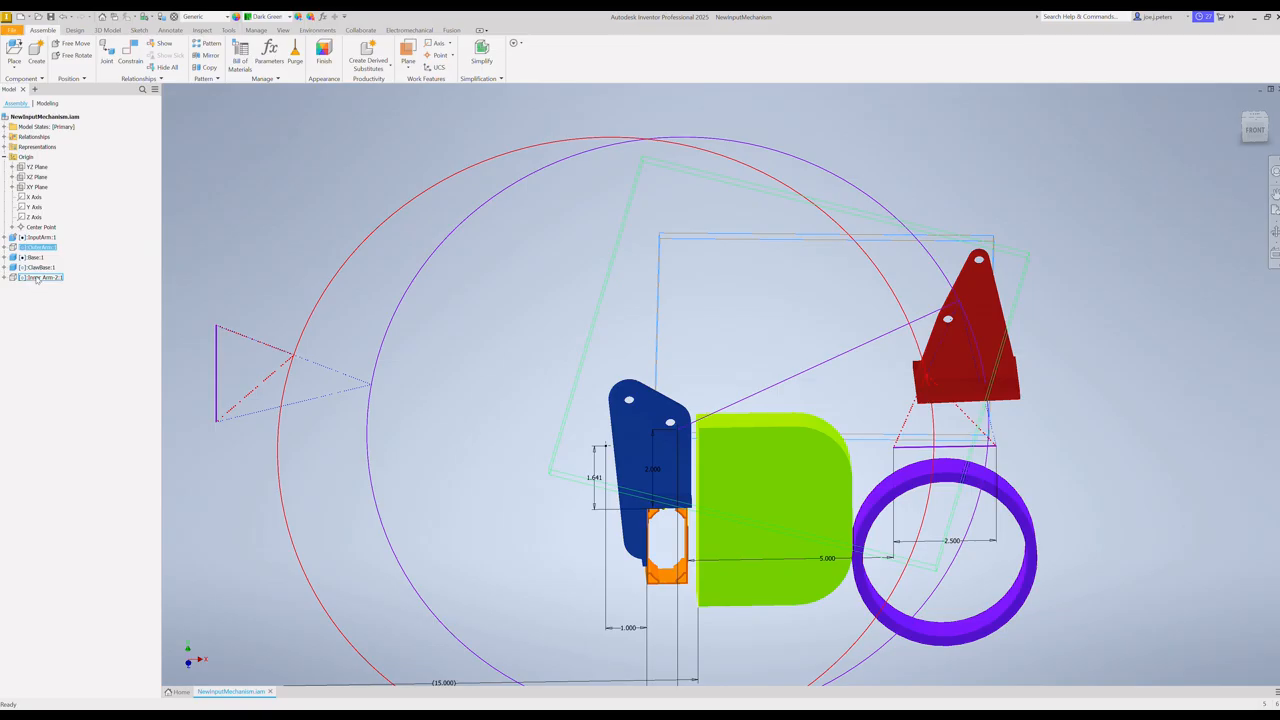
{"action": "left_click", "coordinate": [37, 278], "text": "ctrl"}
{"action": "right_click", "coordinate": [37, 279]}
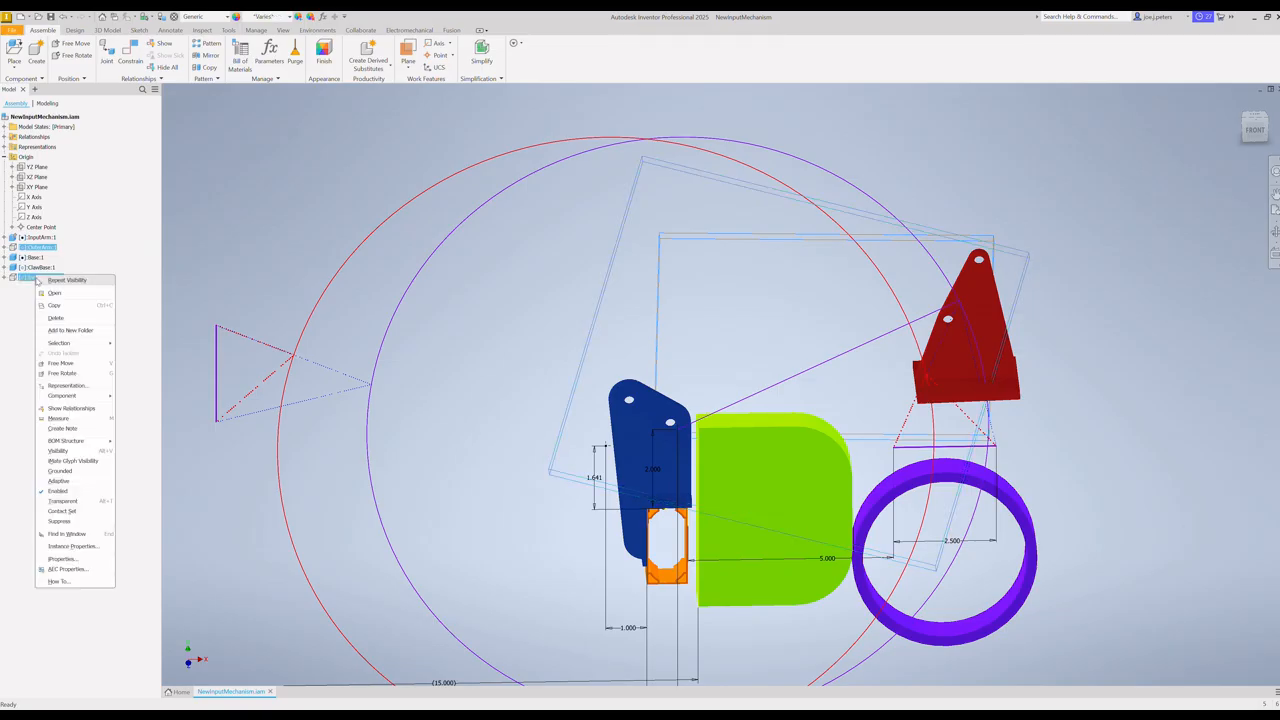
{"action": "left_click", "coordinate": [60, 451]}
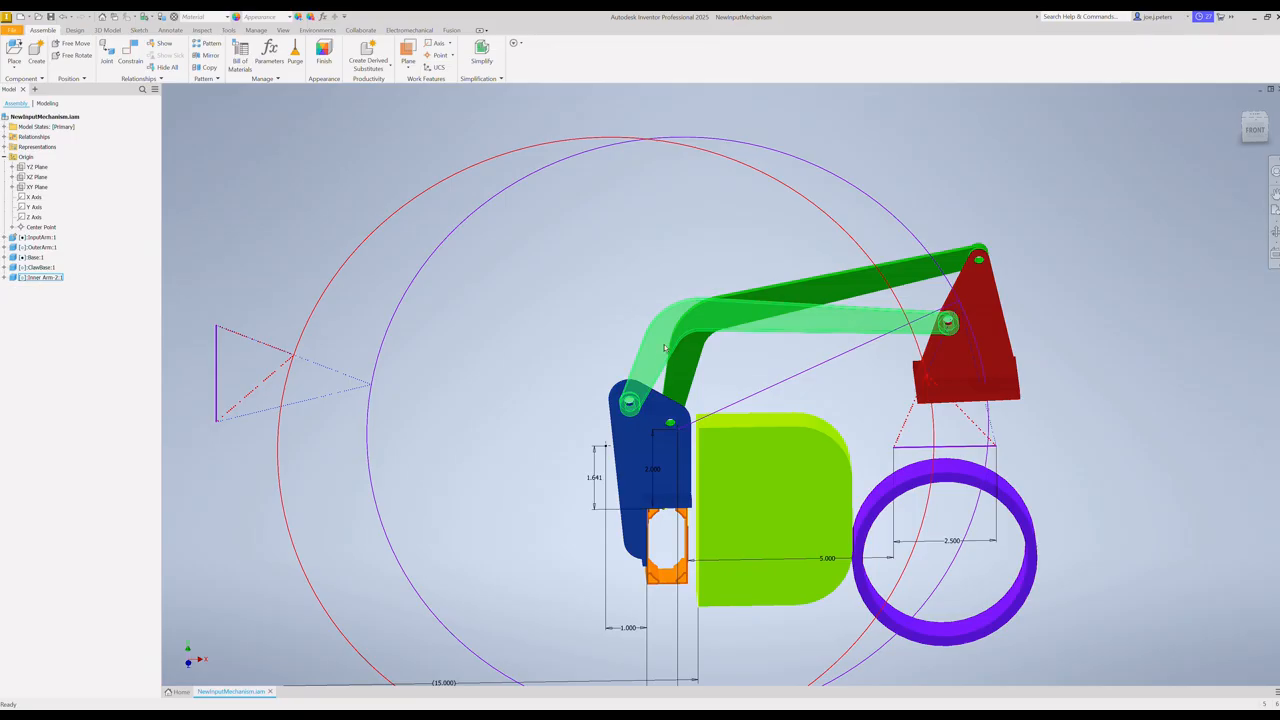
{"action": "left_click", "coordinate": [672, 424]}
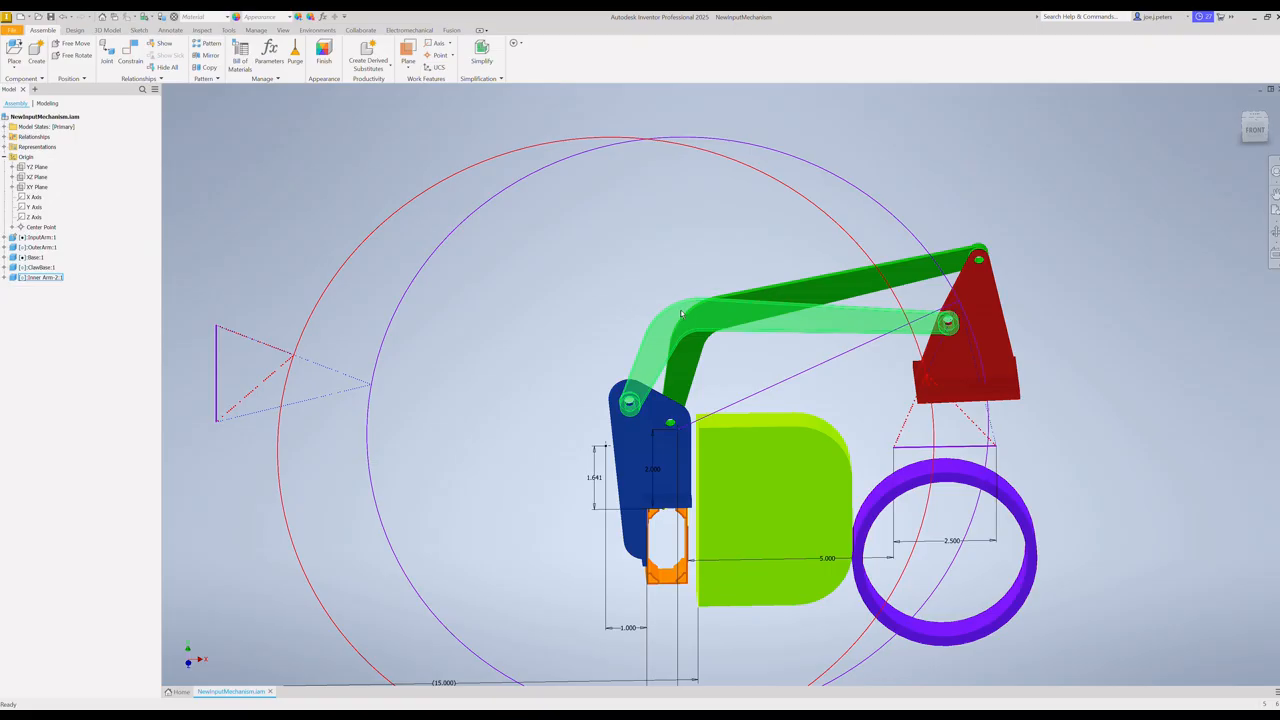
Step: Test the linkage motion by swinging the inner arm across to the far side, then returning the linkage with the outer arm
{"action": "left_click", "coordinate": [1254, 129]}
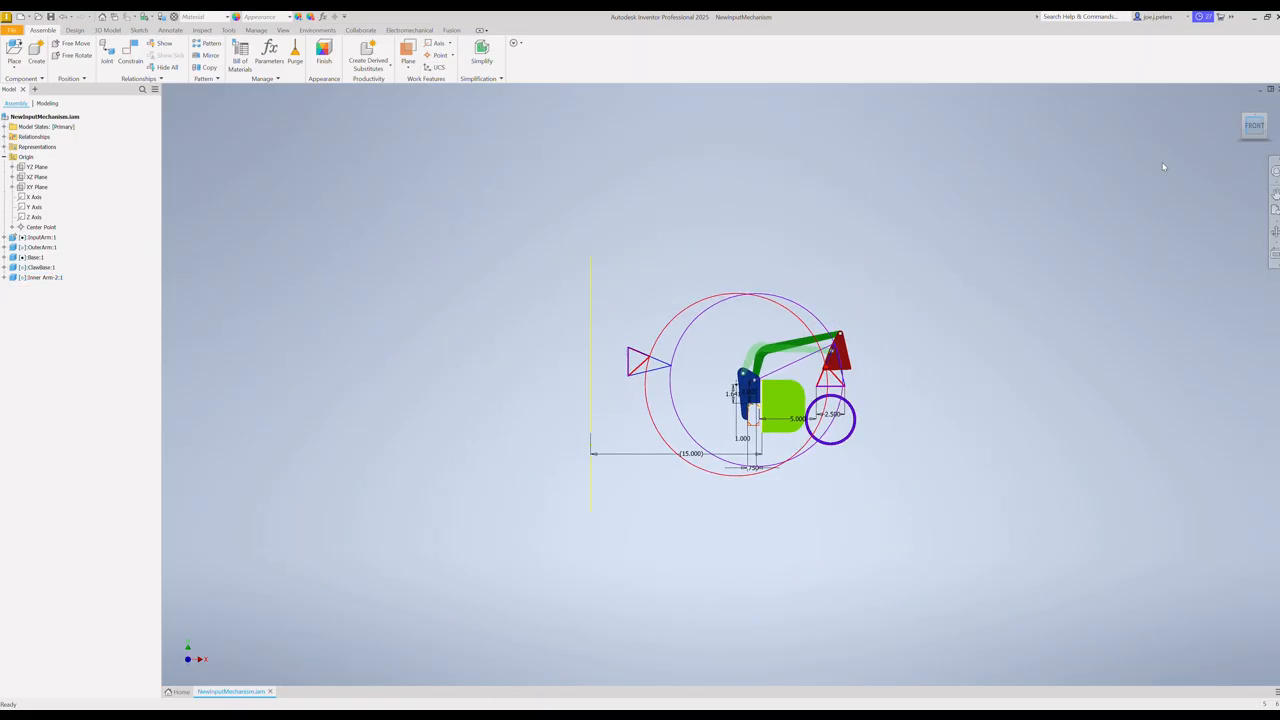
{"action": "scroll", "coordinate": [809, 356], "scroll_direction": "up", "scroll_amount": 4}
{"action": "scroll", "coordinate": [811, 358], "scroll_direction": "up", "scroll_amount": 3}
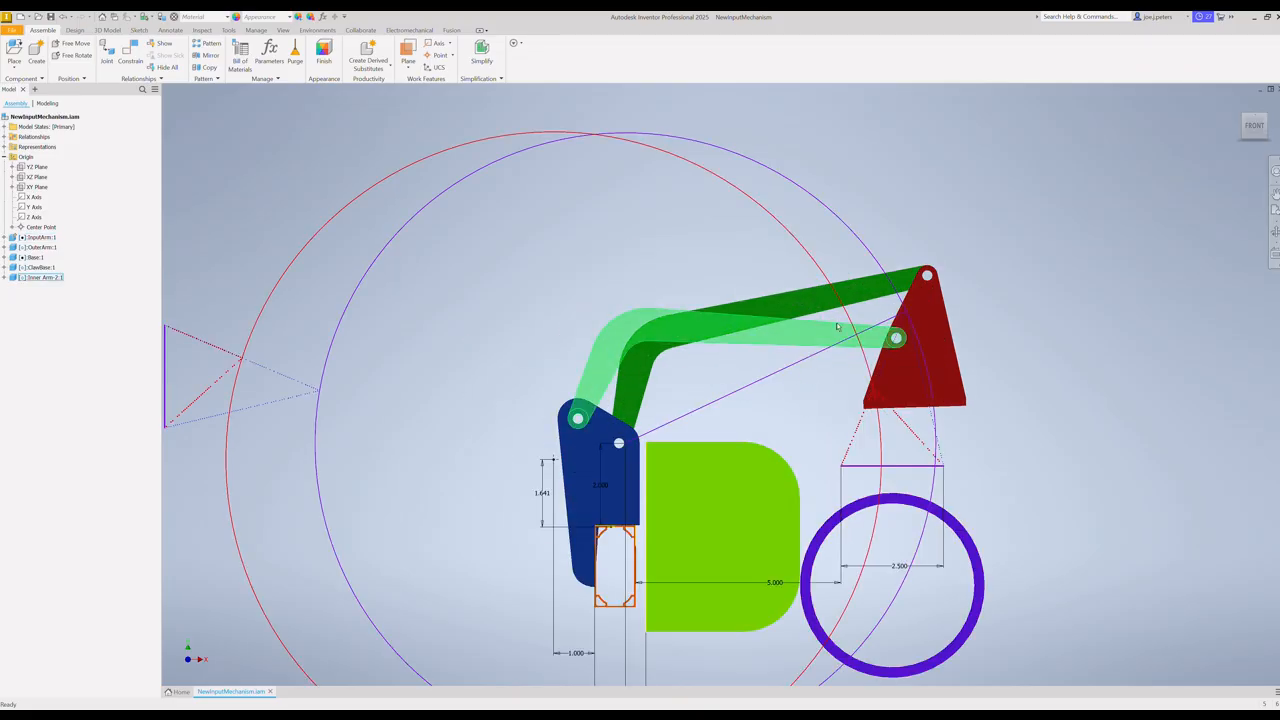
{"action": "left_click_drag", "start_coordinate": [822, 337], "coordinate": [755, 366]}
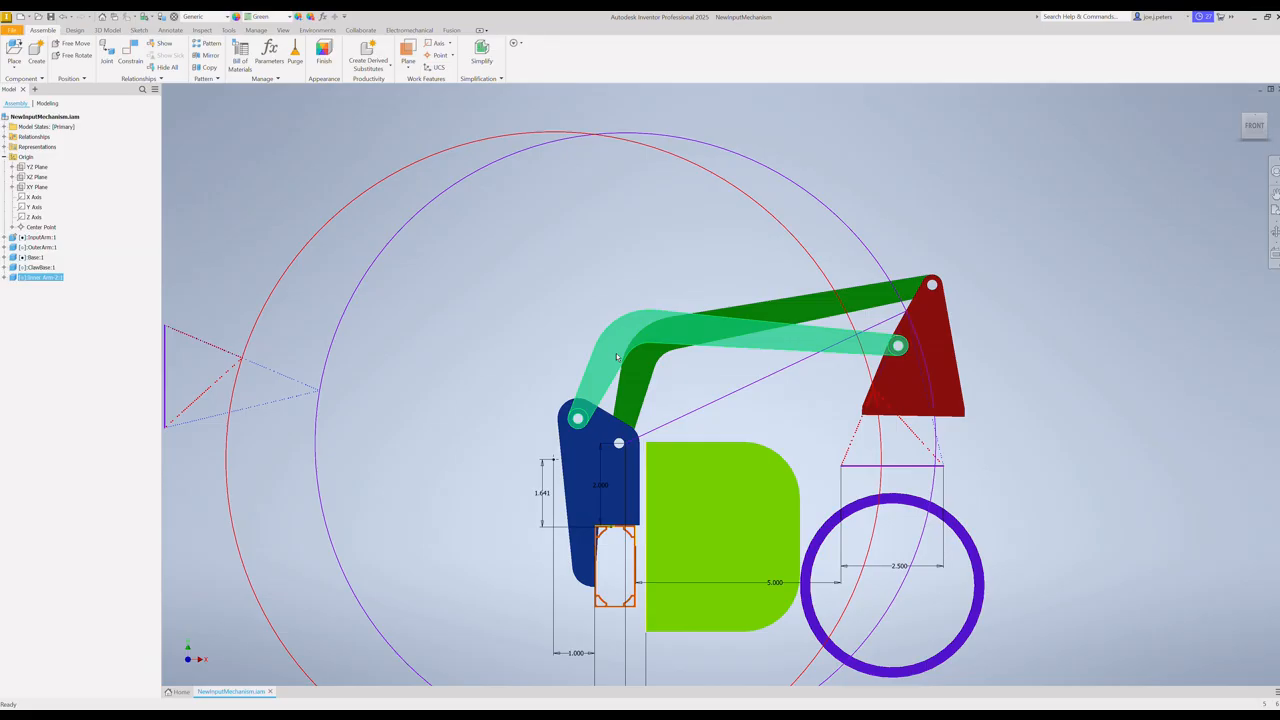
{"action": "left_click_drag", "start_coordinate": [784, 340], "coordinate": [490, 455]}
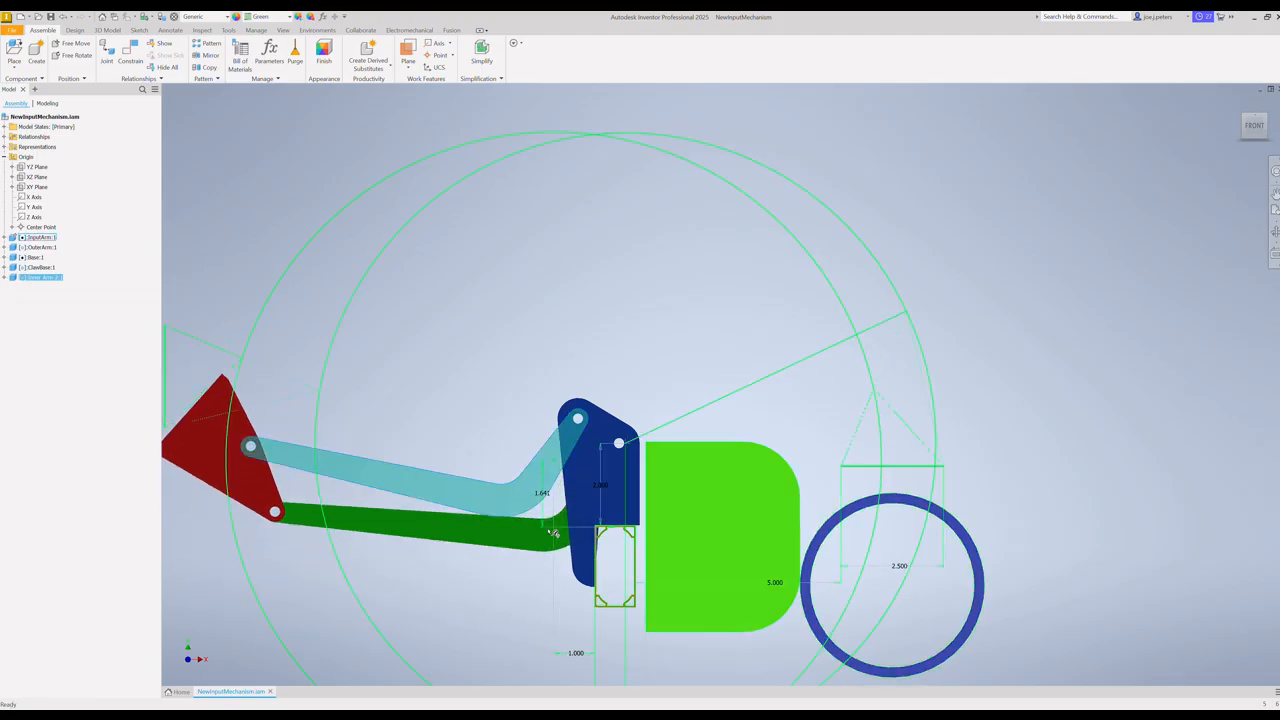
{"action": "left_click", "coordinate": [481, 535]}
{"action": "mouse_move", "coordinate": [481, 535]}
{"action": "left_mouse_down"}
{"action": "mouse_move", "coordinate": [512, 560]}
{"action": "mouse_move", "coordinate": [486, 523]}
{"action": "mouse_move", "coordinate": [548, 530]}
{"action": "mouse_move", "coordinate": [516, 537]}
{"action": "mouse_move", "coordinate": [534, 568]}
{"action": "mouse_move", "coordinate": [495, 442]}
{"action": "mouse_move", "coordinate": [500, 512]}
{"action": "mouse_move", "coordinate": [466, 442]}
{"action": "mouse_move", "coordinate": [470, 455]}
{"action": "mouse_move", "coordinate": [484, 470]}
{"action": "mouse_move", "coordinate": [480, 310]}
{"action": "mouse_move", "coordinate": [600, 300]}
{"action": "mouse_move", "coordinate": [673, 371]}
{"action": "left_mouse_up"}
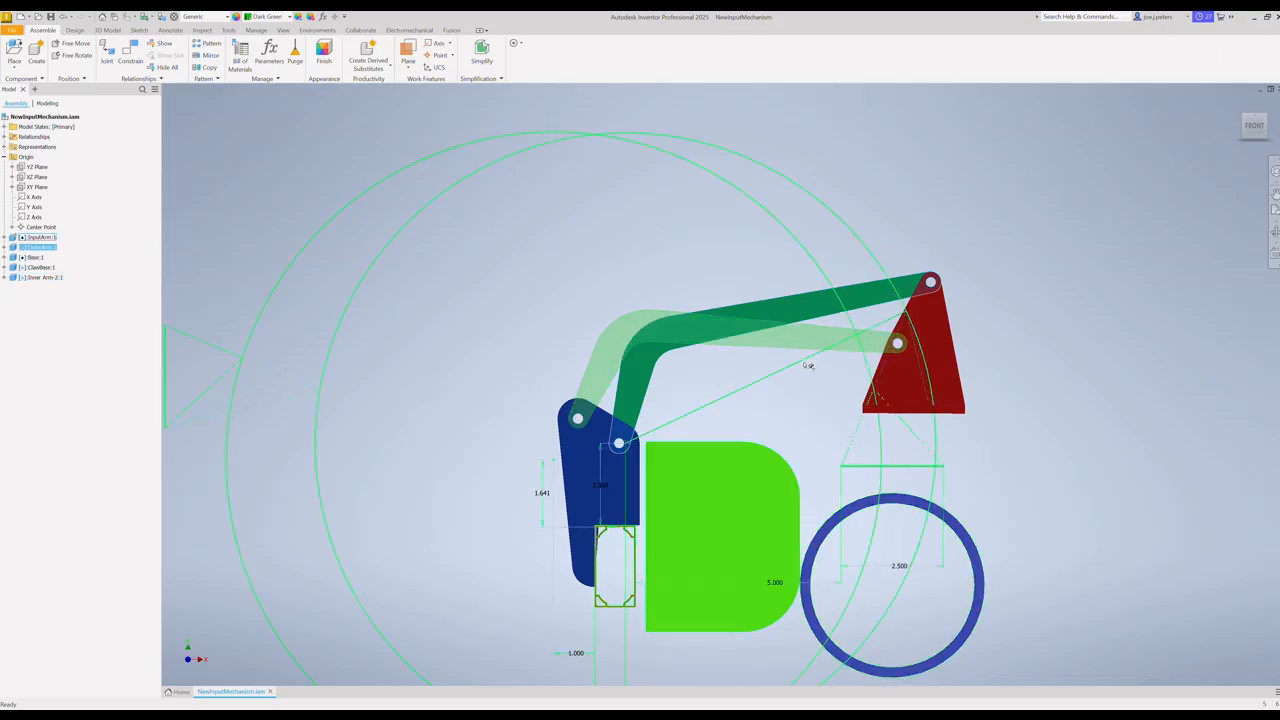
Step: Check rotation about the outer arm's base pivot by swinging that arm to the far side and returning the linkage with the inner arm
{"action": "left_click", "coordinate": [620, 446]}
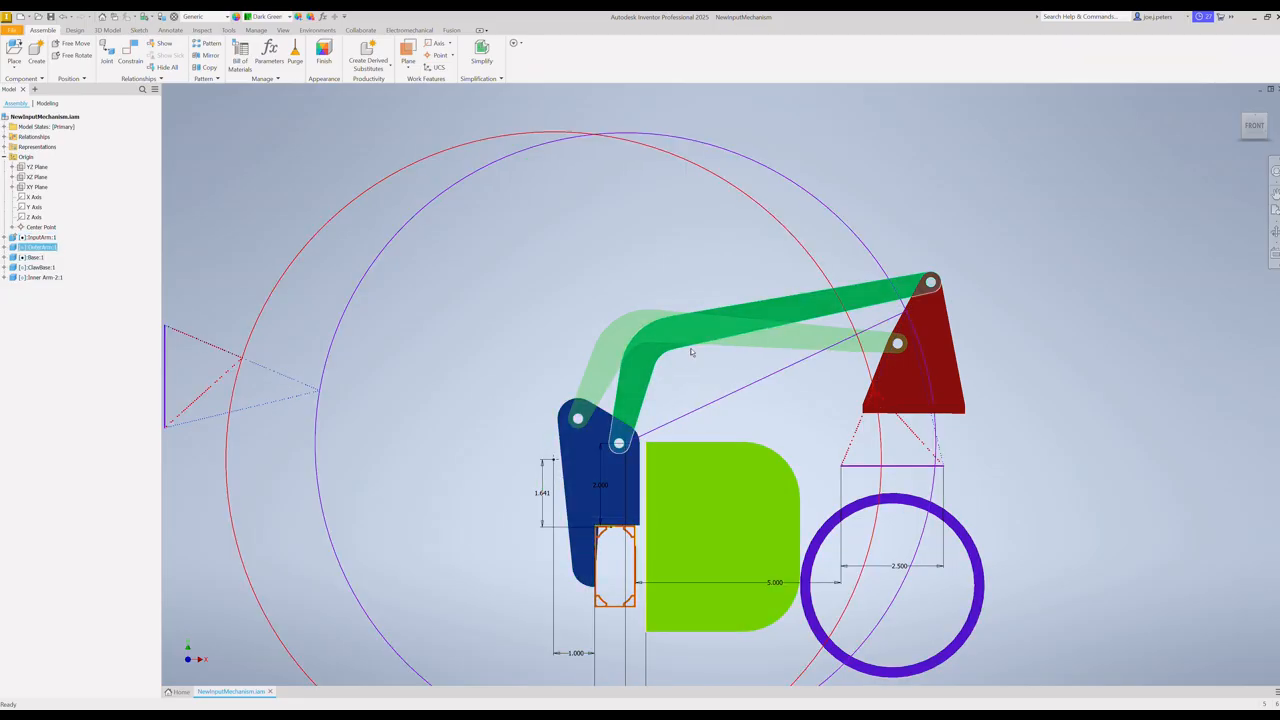
{"action": "left_click_drag", "start_coordinate": [789, 307], "coordinate": [526, 460]}
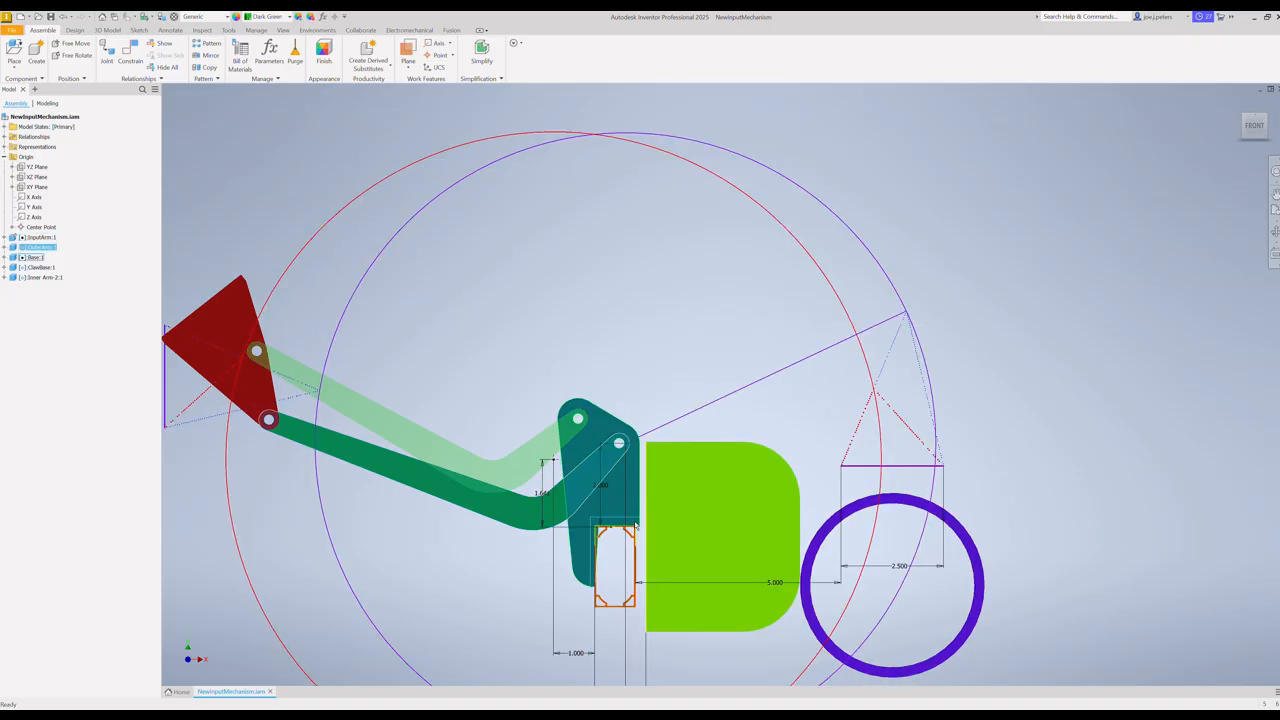
{"action": "left_click", "coordinate": [620, 444]}
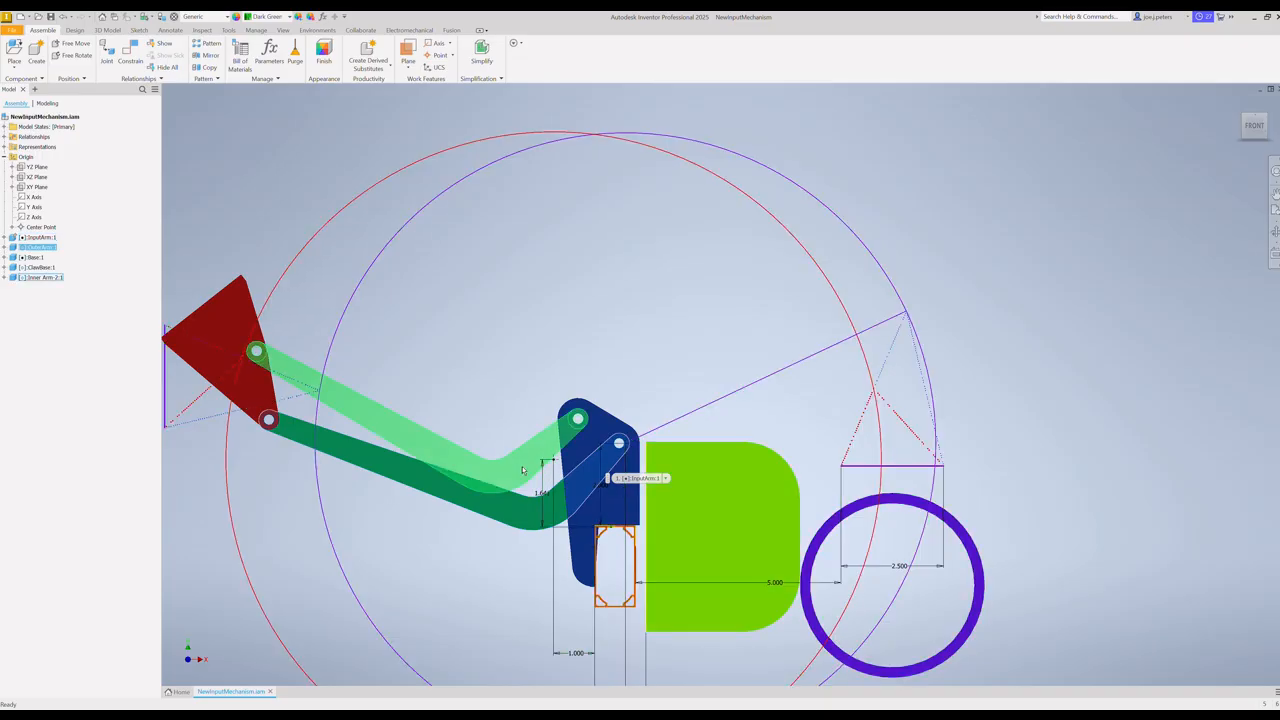
{"action": "left_click_drag", "start_coordinate": [450, 450], "coordinate": [660, 370]}
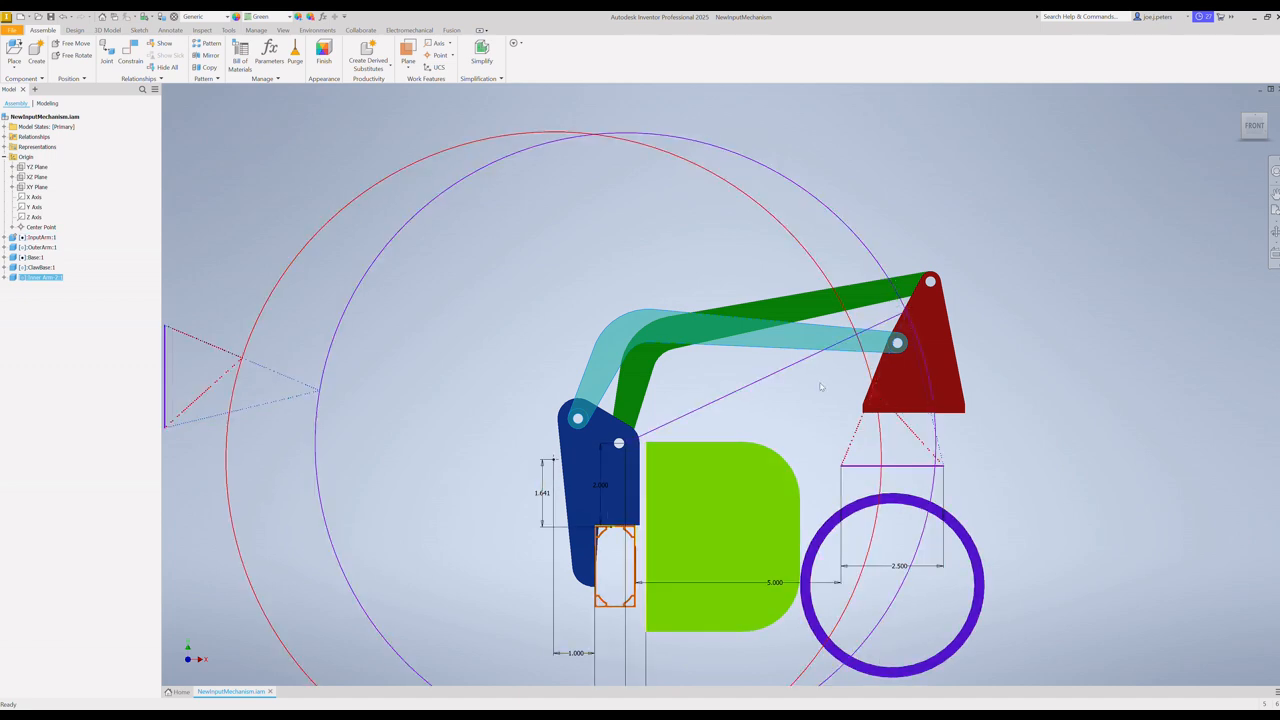
Step: Move the inner and outer arms in small amounts to examine how the claw base tilts as it approaches the purple ring
{"action": "left_click_drag", "start_coordinate": [768, 355], "coordinate": [818, 352]}
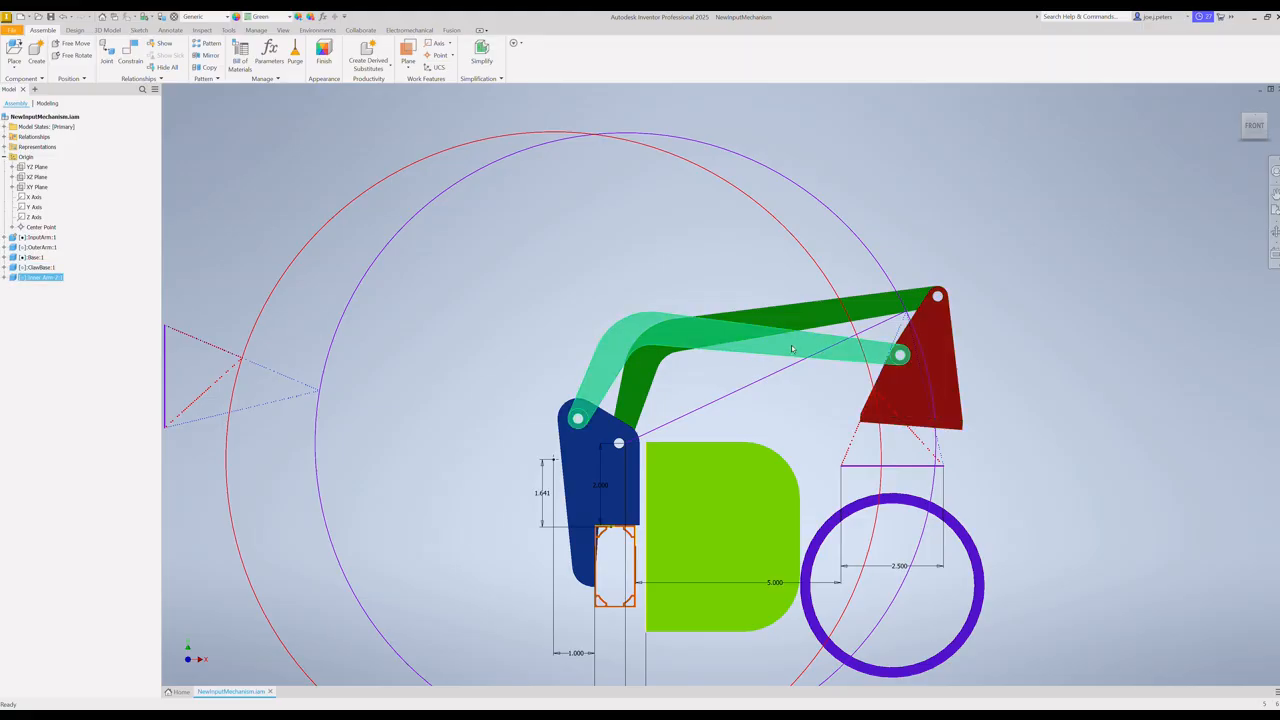
{"action": "mouse_move", "coordinate": [797, 346]}
{"action": "left_mouse_down"}
{"action": "mouse_move", "coordinate": [820, 362]}
{"action": "mouse_move", "coordinate": [821, 348]}
{"action": "left_mouse_up"}
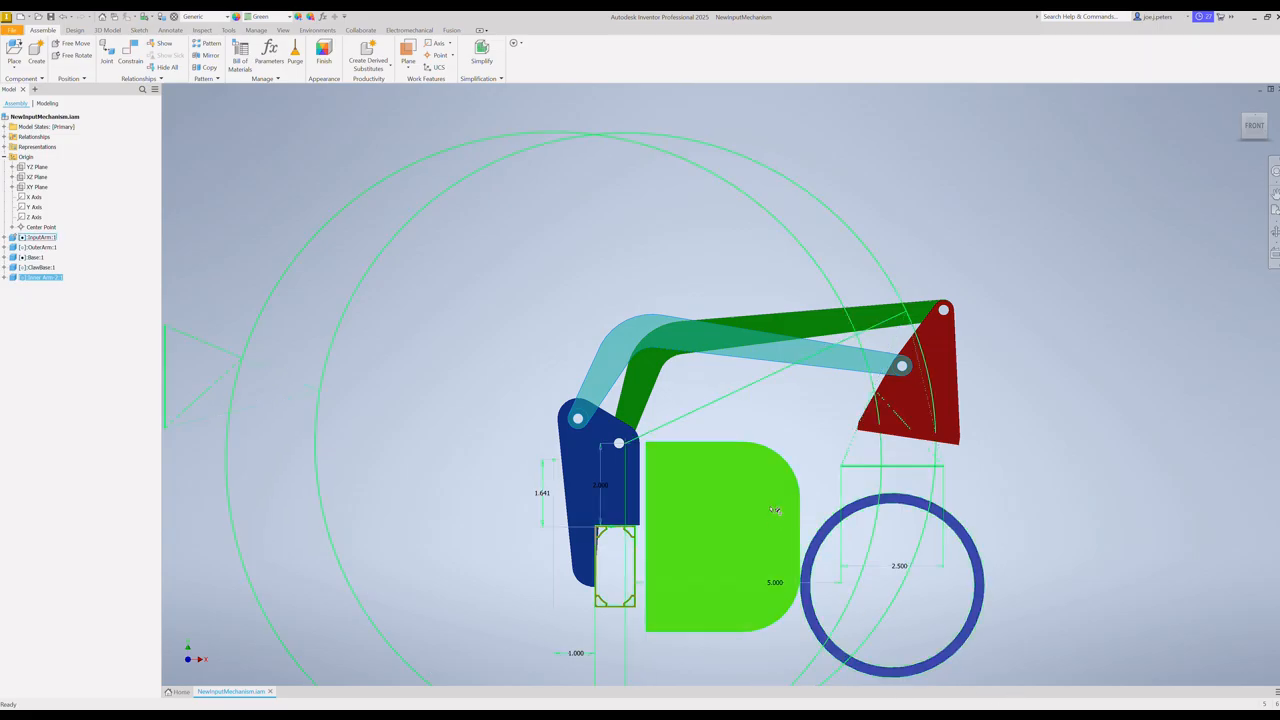
{"action": "left_click", "coordinate": [801, 328]}
{"action": "left_click_drag", "start_coordinate": [801, 328], "coordinate": [808, 320]}
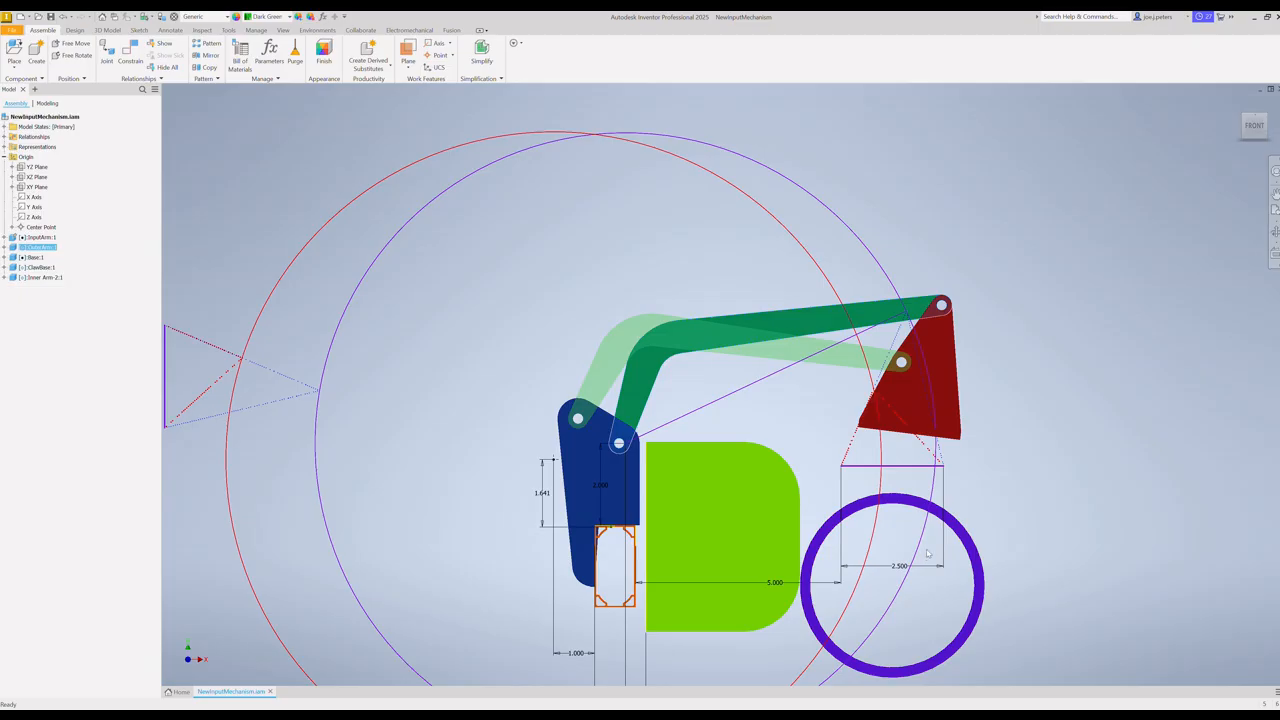
{"action": "left_click", "coordinate": [838, 358]}
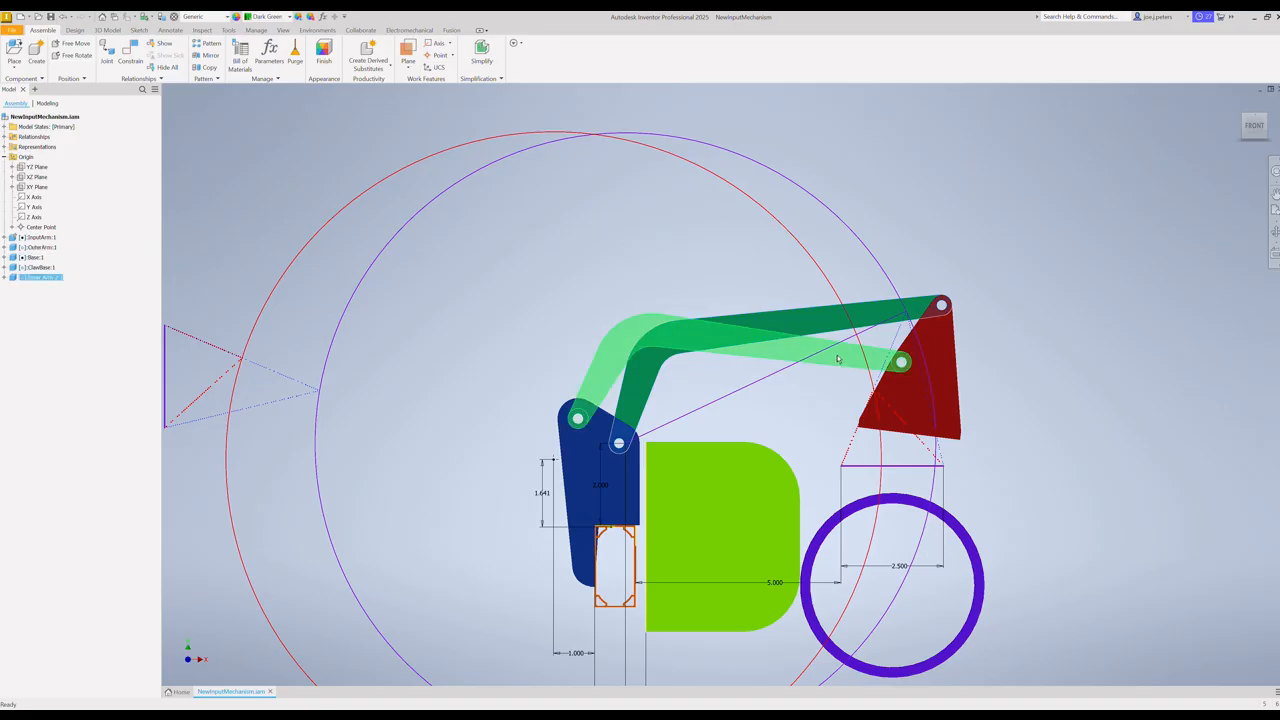
{"action": "left_click_drag", "start_coordinate": [838, 358], "coordinate": [845, 371]}
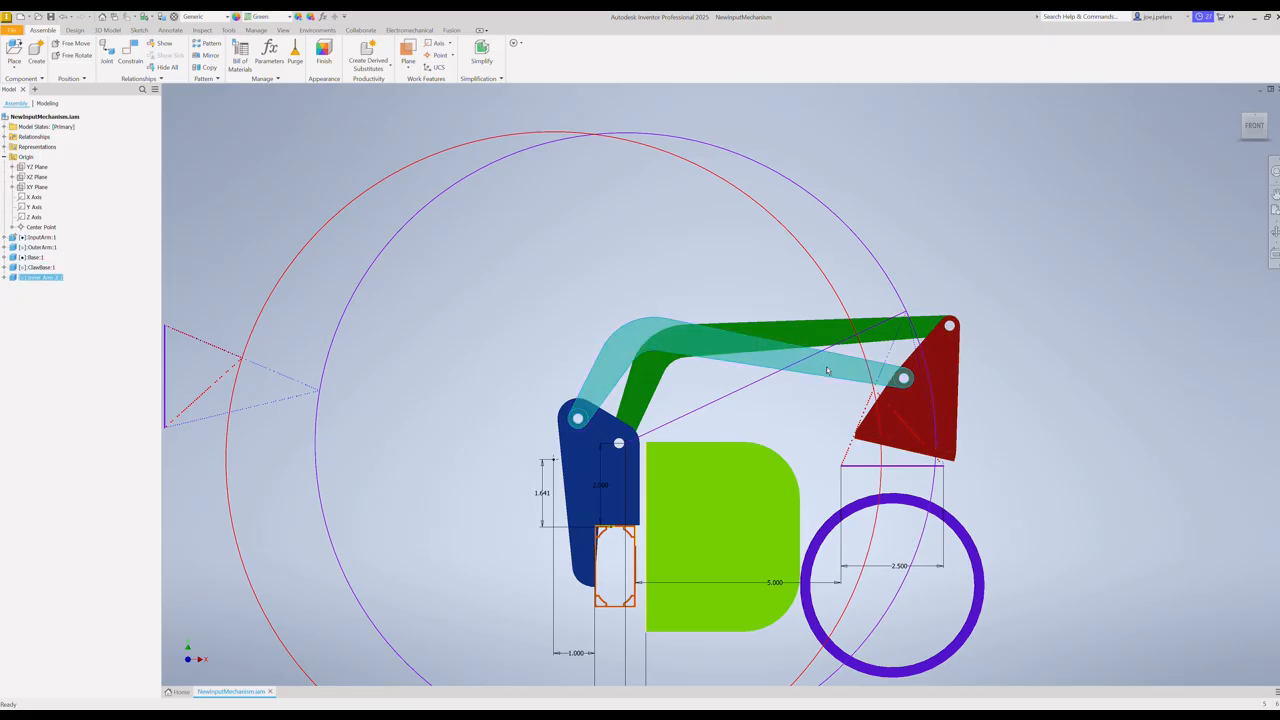
Step: Swing the inner arm repeatedly between the far side and the purple ring to check the claw base's full travel
{"action": "left_click_drag", "start_coordinate": [827, 371], "coordinate": [495, 448]}
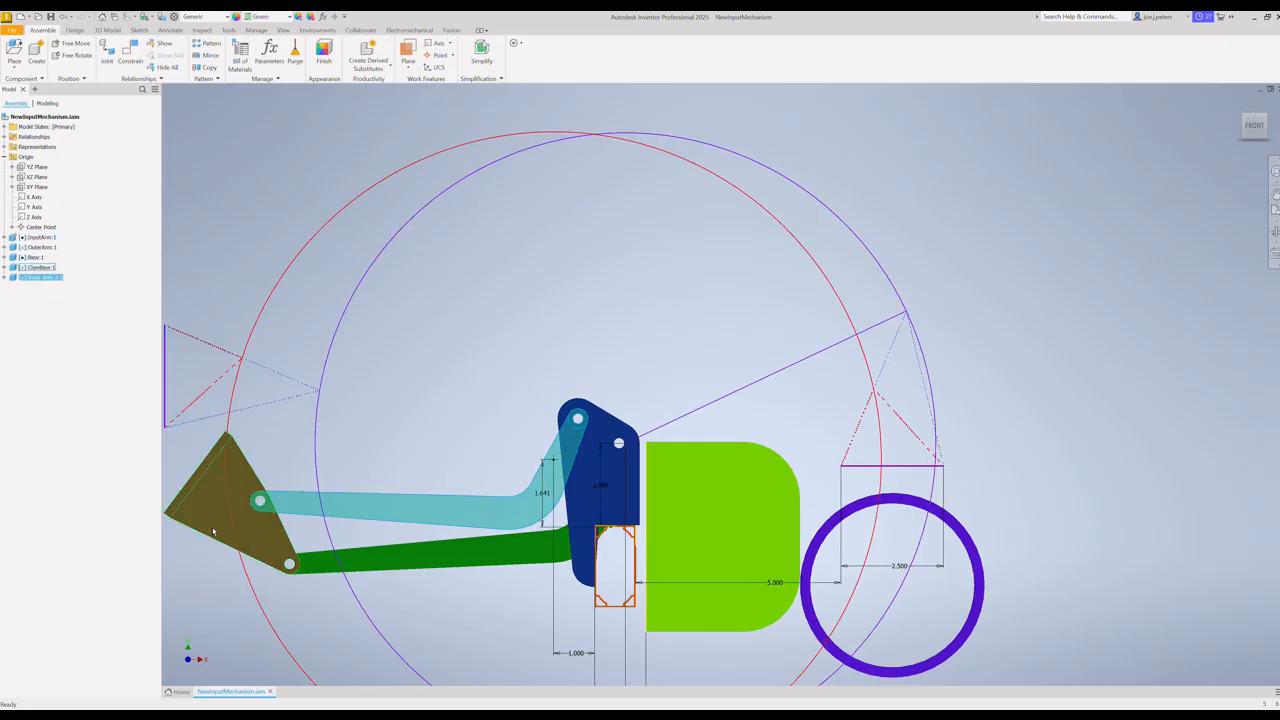
{"action": "left_click_drag", "start_coordinate": [457, 520], "coordinate": [705, 343]}
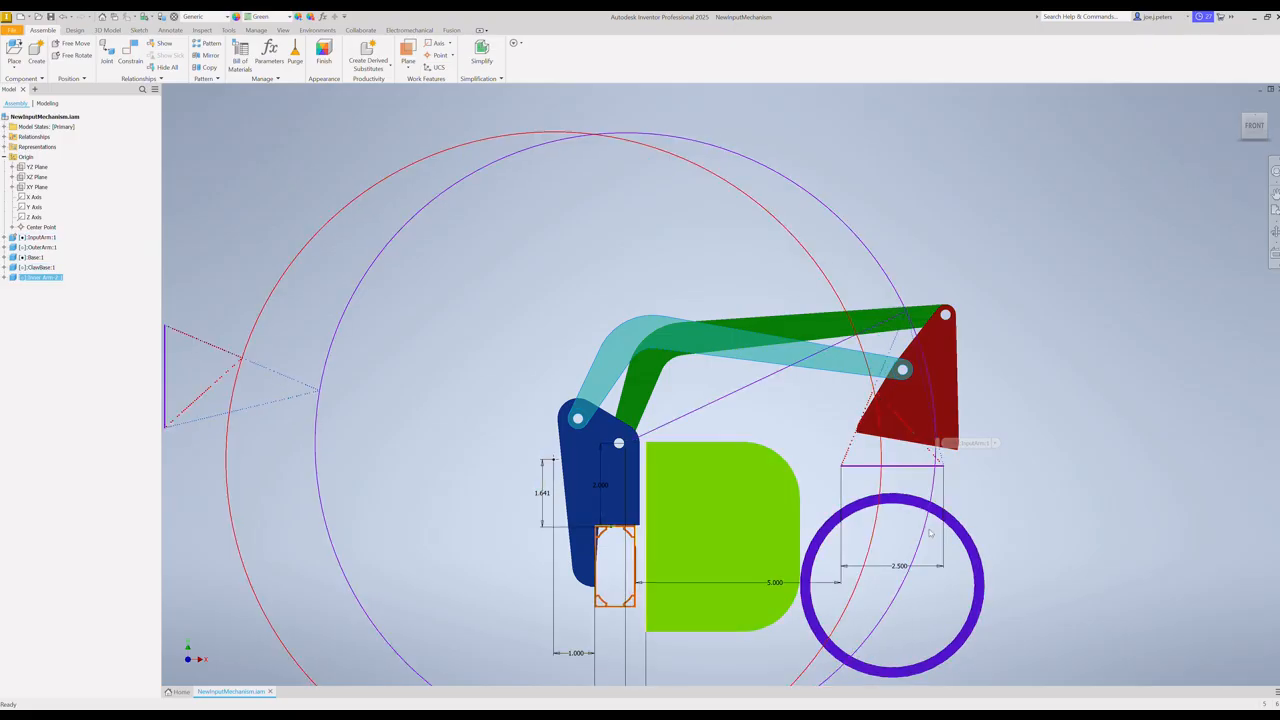
{"action": "left_click_drag", "start_coordinate": [884, 455], "coordinate": [500, 439]}
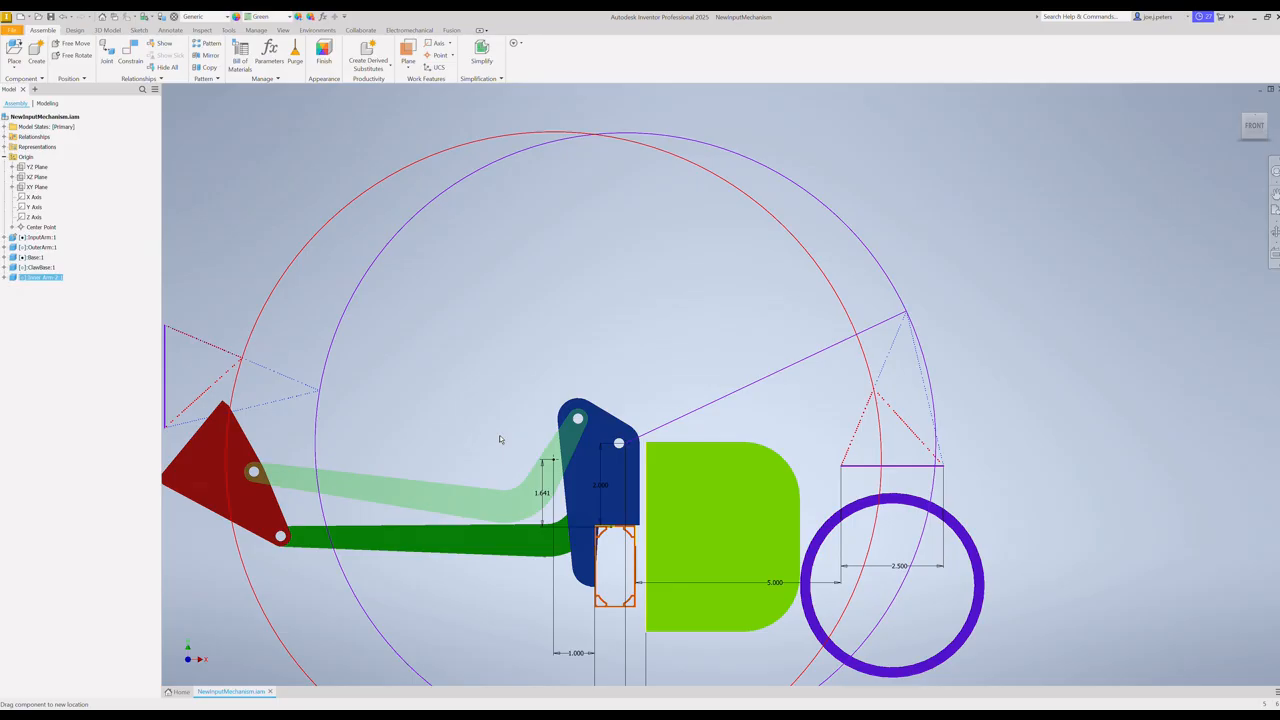
{"action": "left_click_drag", "start_coordinate": [500, 439], "coordinate": [498, 434]}
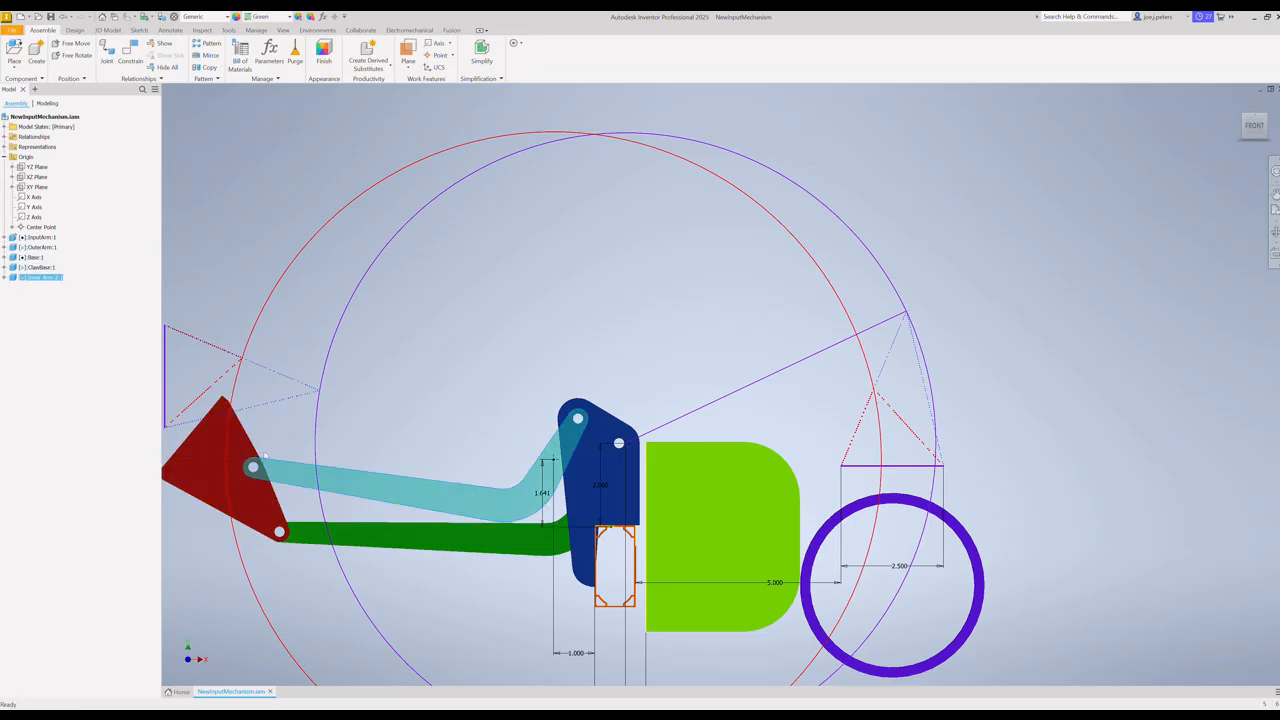
{"action": "left_click", "coordinate": [372, 492]}
{"action": "left_click_drag", "start_coordinate": [372, 492], "coordinate": [700, 373]}
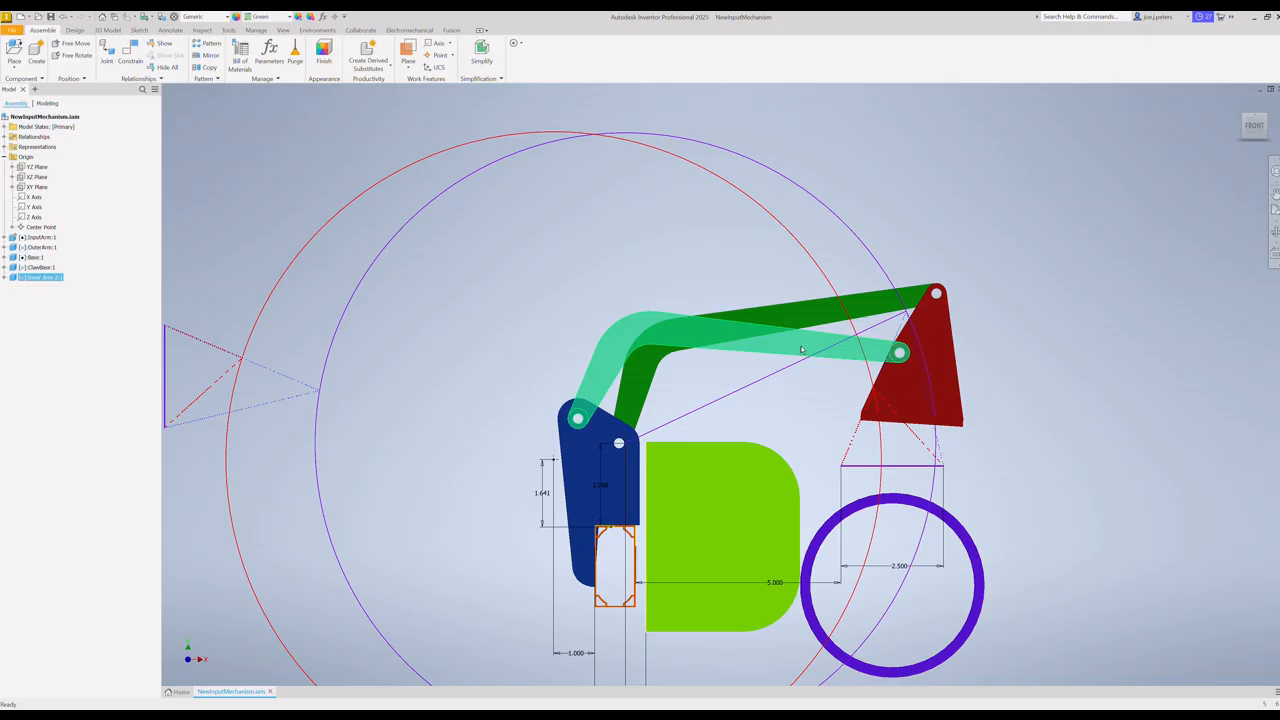
Step: Lower the claw base toward the purple ring using the inner and outer arms to check the arms' position over the green block
{"action": "left_click_drag", "start_coordinate": [793, 348], "coordinate": [830, 362]}
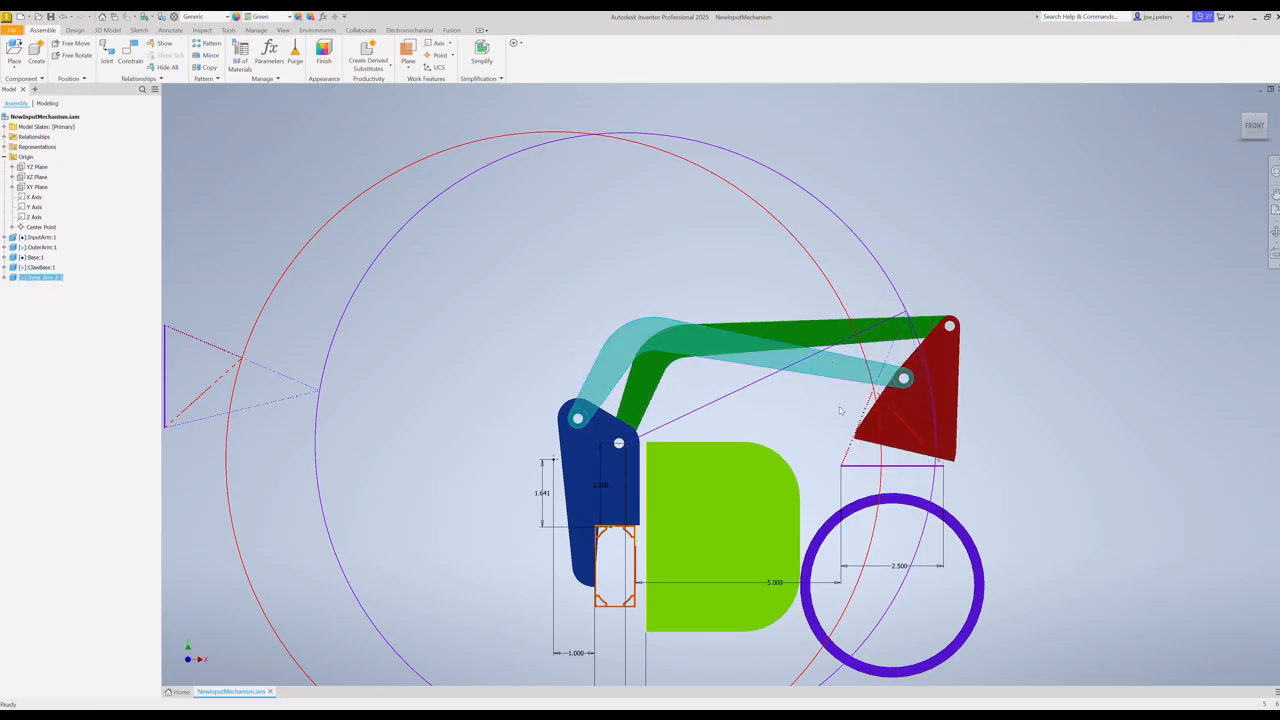
{"action": "left_click", "coordinate": [866, 382]}
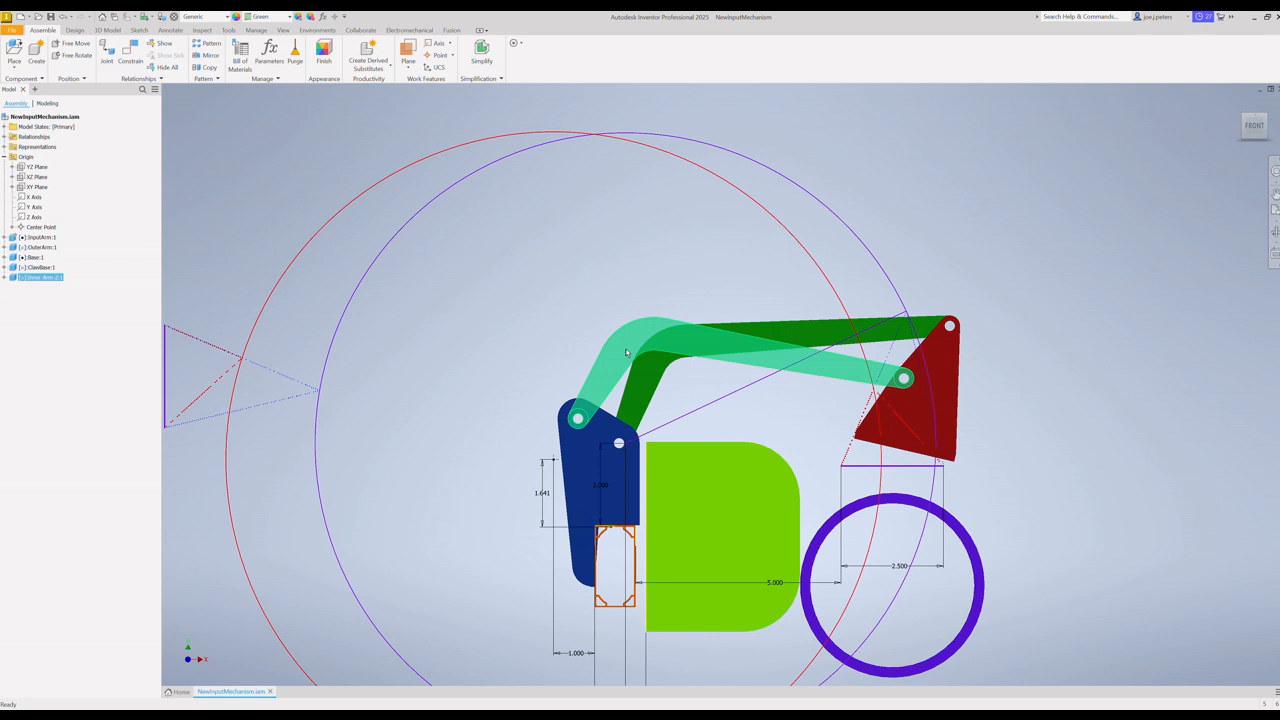
{"action": "left_click", "coordinate": [815, 338]}
{"action": "left_click_drag", "start_coordinate": [815, 338], "coordinate": [658, 398]}
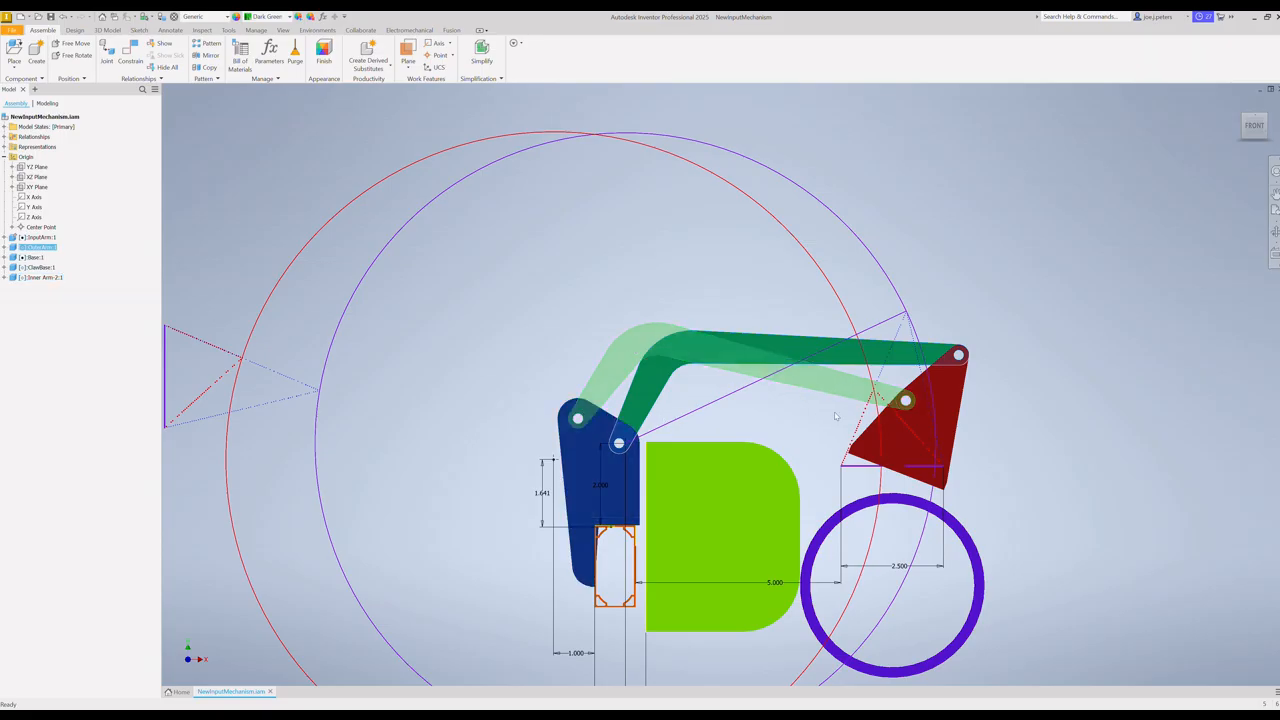
Step: Open the inner arm part from the assembly, view it from the front, and edit Sketch1 under Extrusion1
{"action": "left_click", "coordinate": [618, 364]}
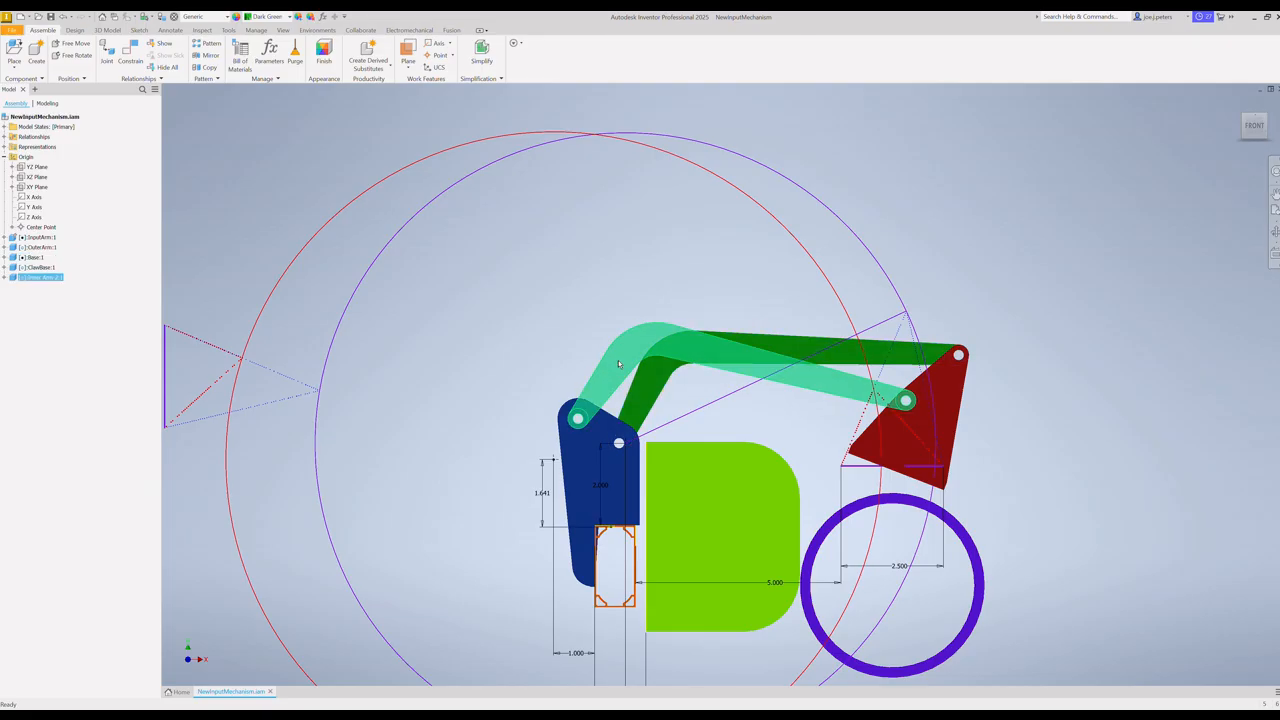
{"action": "right_click", "coordinate": [38, 282]}
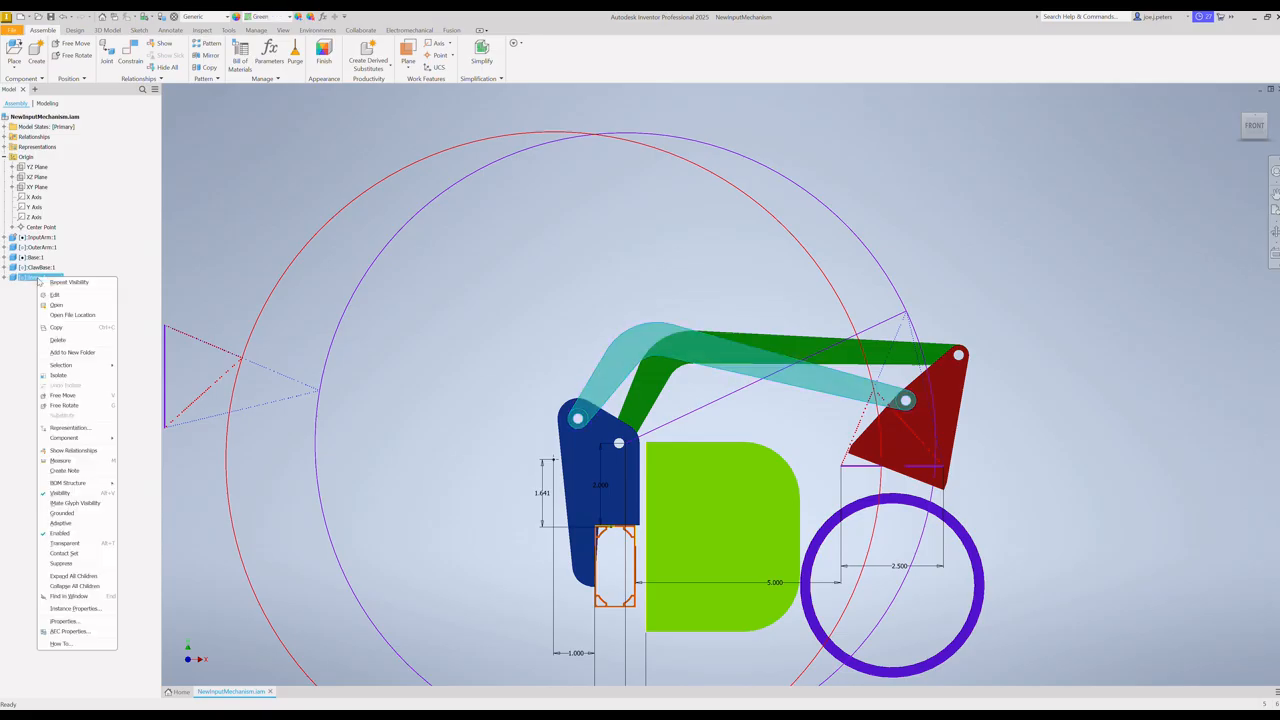
{"action": "left_click", "coordinate": [58, 306]}
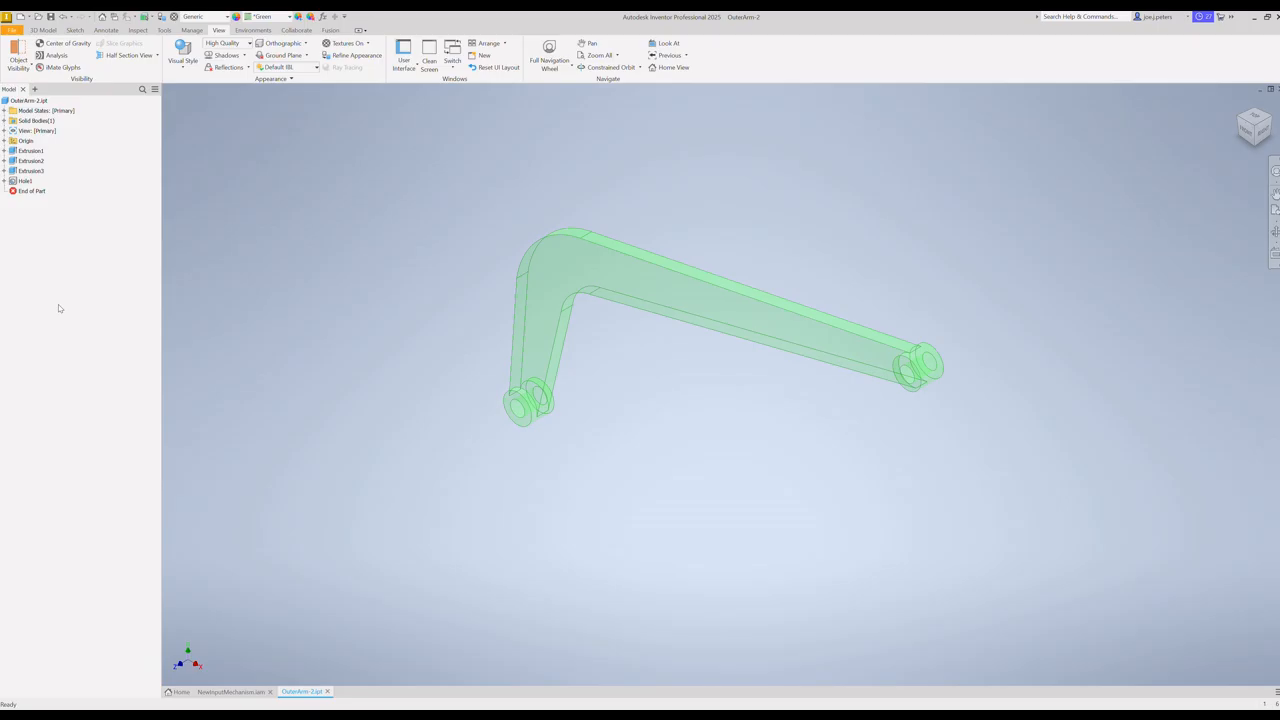
{"action": "left_click", "coordinate": [1247, 133]}
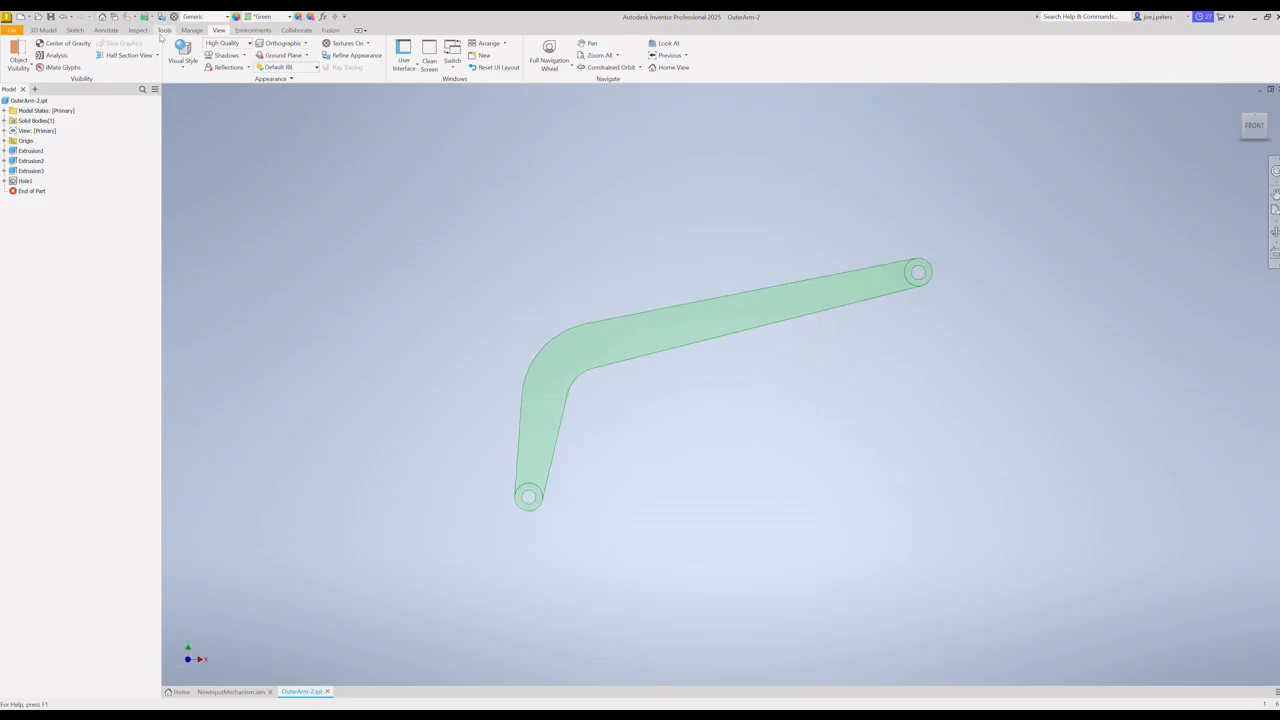
{"action": "left_click", "coordinate": [4, 150]}
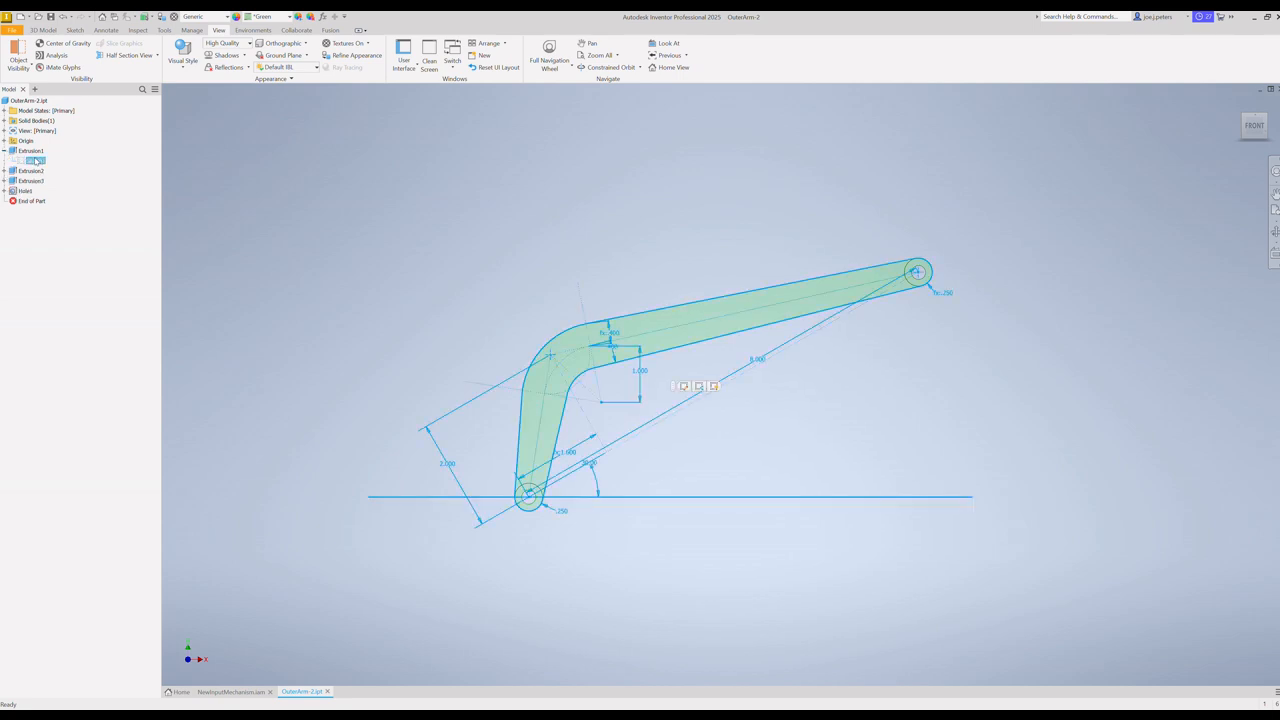
{"action": "right_click", "coordinate": [36, 160]}
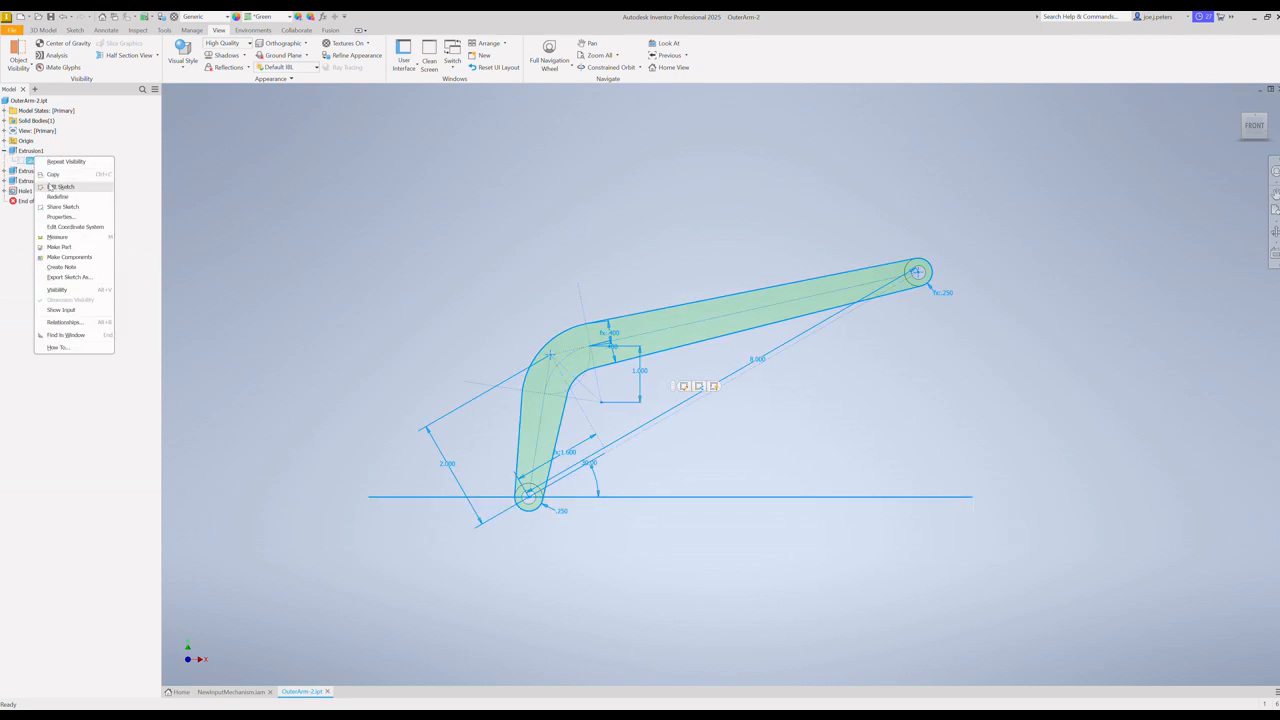
{"action": "left_click", "coordinate": [60, 187]}
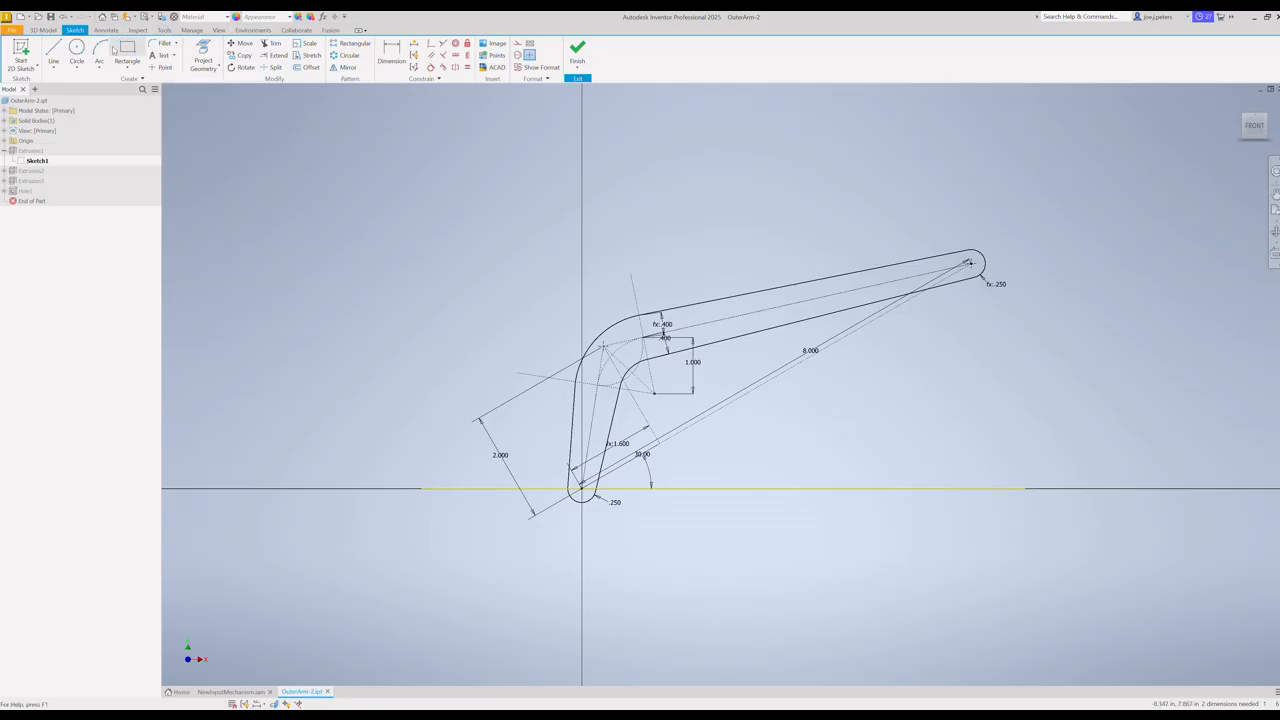
Step: Bring up the part's parameter list and compare its named parameters with the arm sketch's dimensions
{"action": "left_click", "coordinate": [191, 30]}
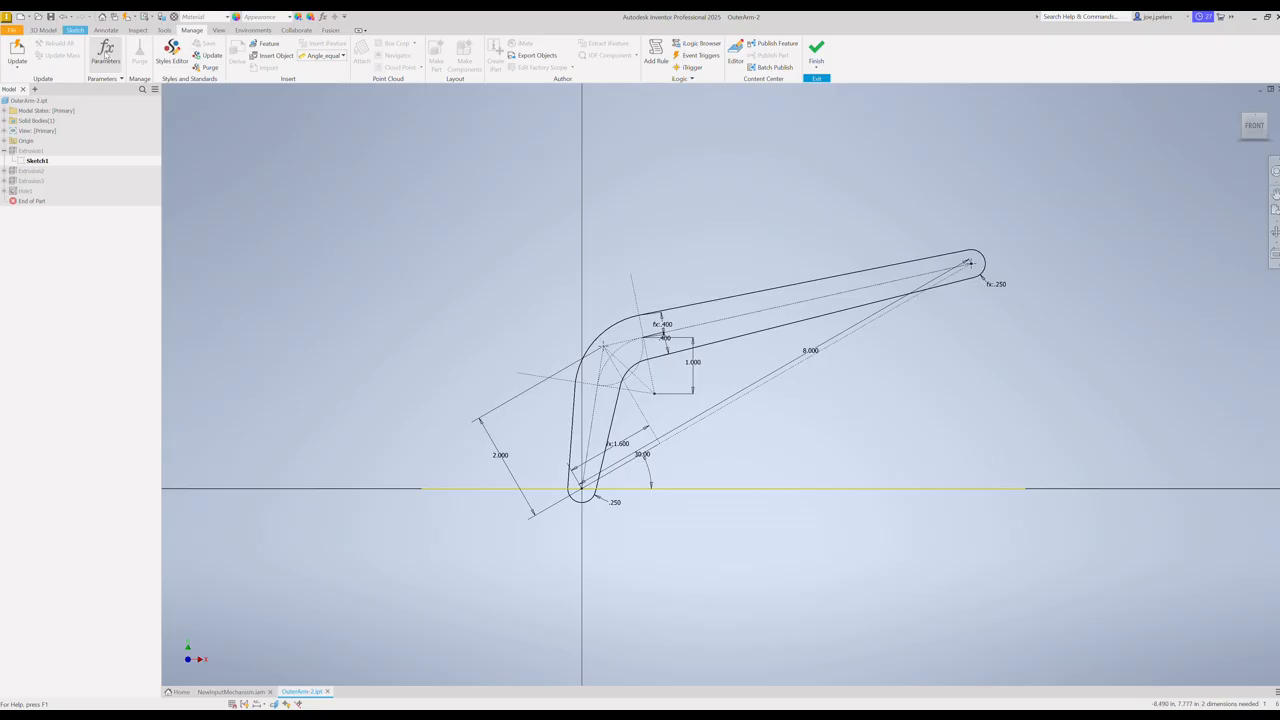
{"action": "left_click", "coordinate": [106, 54]}
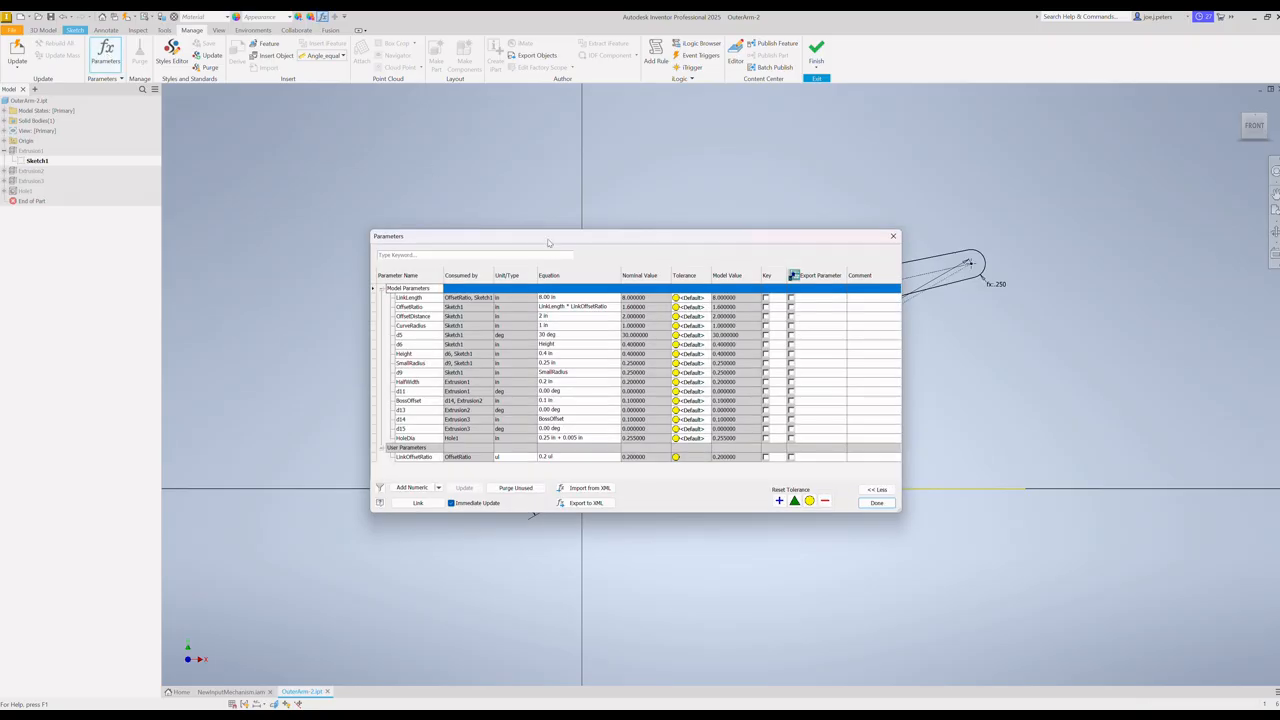
{"action": "mouse_move", "coordinate": [548, 242]}
{"action": "left_mouse_down"}
{"action": "mouse_move", "coordinate": [434, 293]}
{"action": "mouse_move", "coordinate": [385, 252]}
{"action": "mouse_move", "coordinate": [354, 137]}
{"action": "mouse_move", "coordinate": [363, 180]}
{"action": "mouse_move", "coordinate": [393, 214]}
{"action": "mouse_move", "coordinate": [405, 209]}
{"action": "left_mouse_up"}
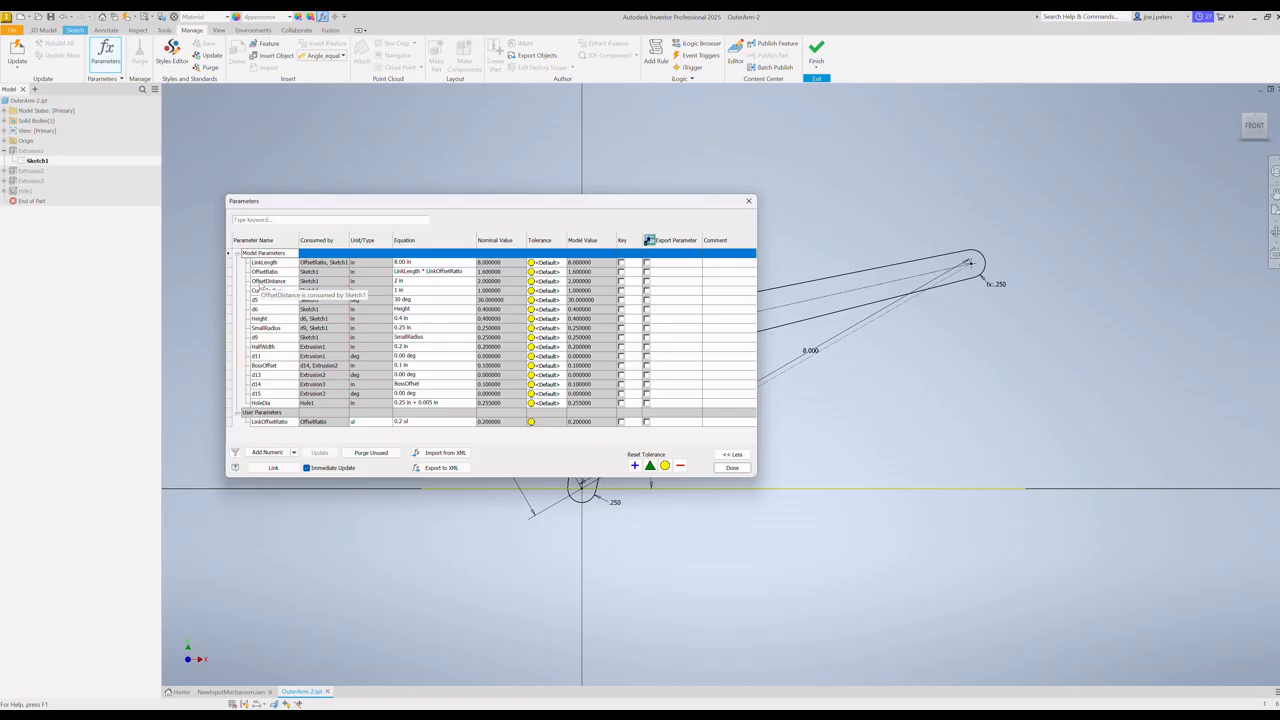
{"action": "mouse_move", "coordinate": [424, 201]}
{"action": "left_mouse_down"}
{"action": "mouse_move", "coordinate": [392, 397]}
{"action": "mouse_move", "coordinate": [391, 545]}
{"action": "left_mouse_up"}
{"action": "left_click_drag", "start_coordinate": [402, 537], "coordinate": [404, 545]}
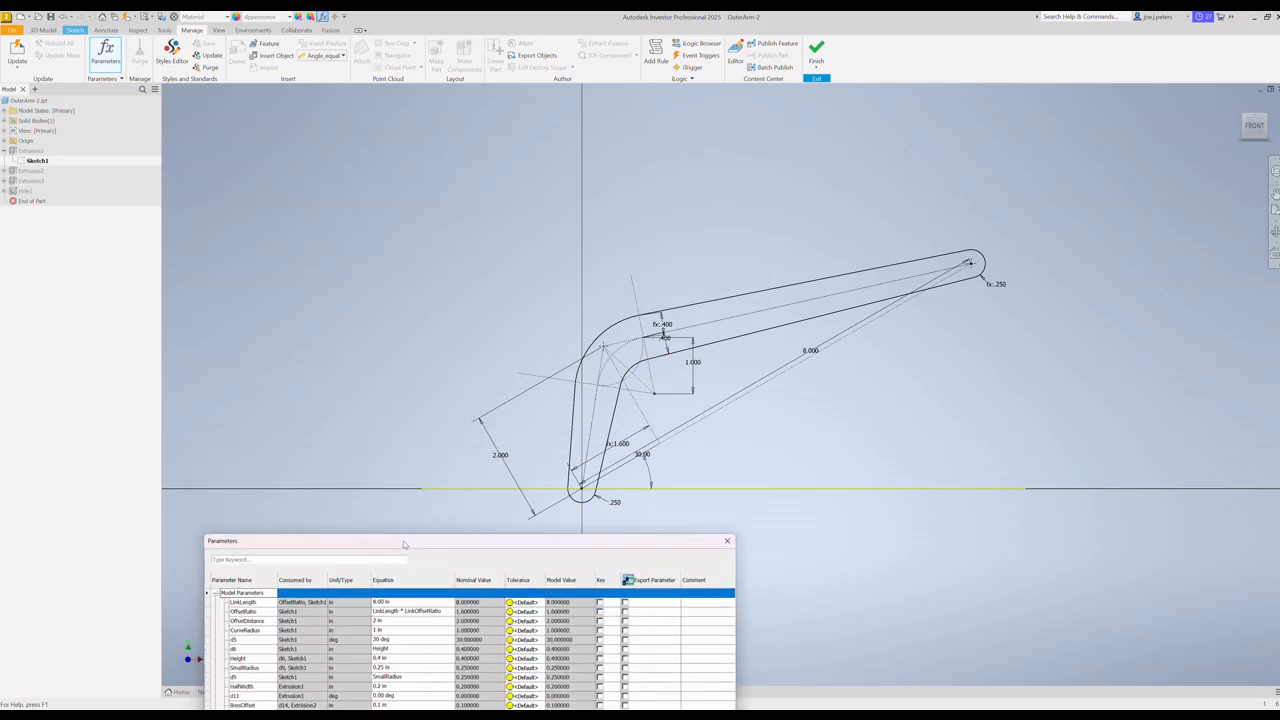
Step: Close the parameter list and show the sketch dimensions by name instead of value
{"action": "left_click", "coordinate": [516, 284]}
{"action": "right_click", "coordinate": [522, 286]}
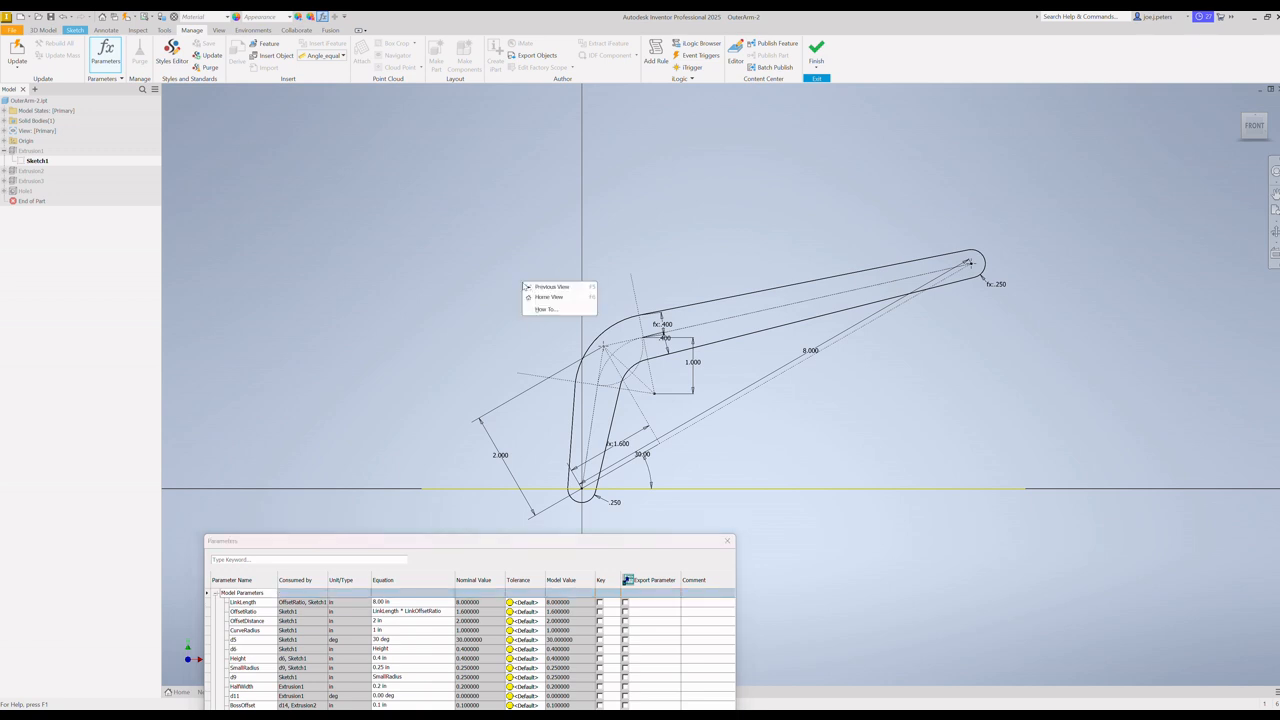
{"action": "left_click", "coordinate": [728, 543]}
{"action": "left_click", "coordinate": [728, 543]}
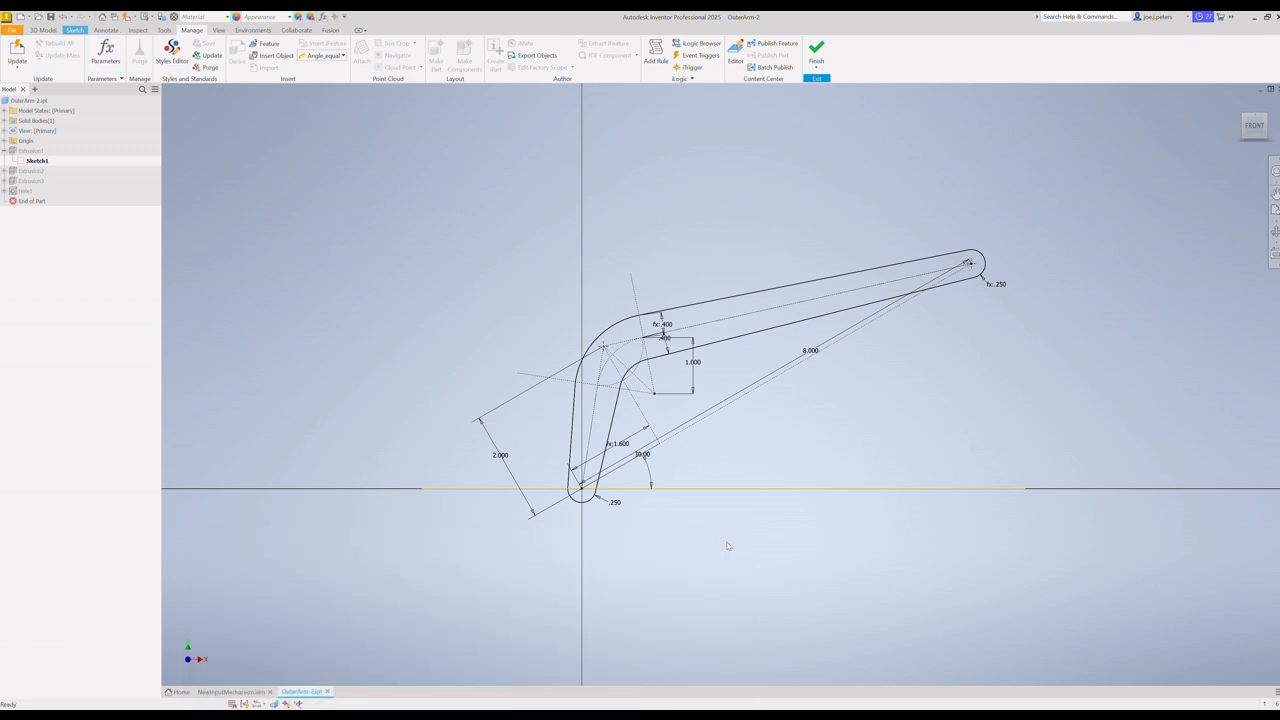
{"action": "right_click", "coordinate": [514, 299]}
{"action": "mouse_move", "coordinate": [499, 408]}
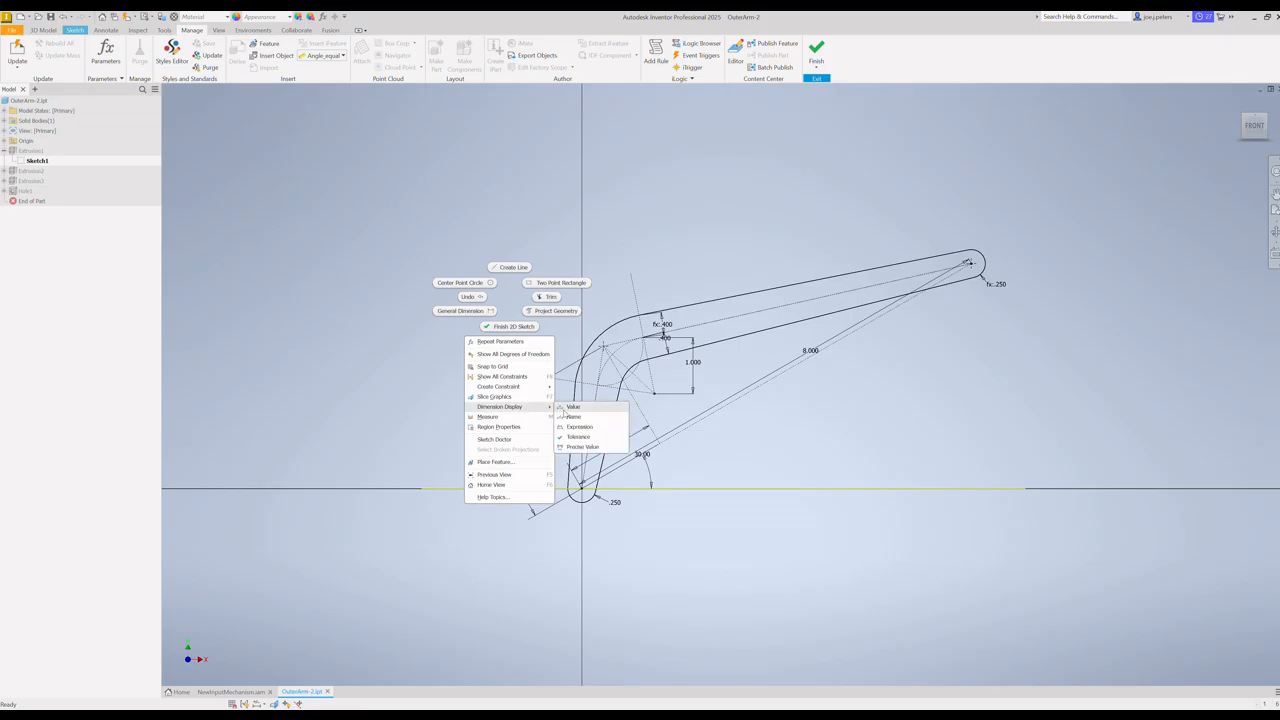
{"action": "left_click", "coordinate": [577, 418]}
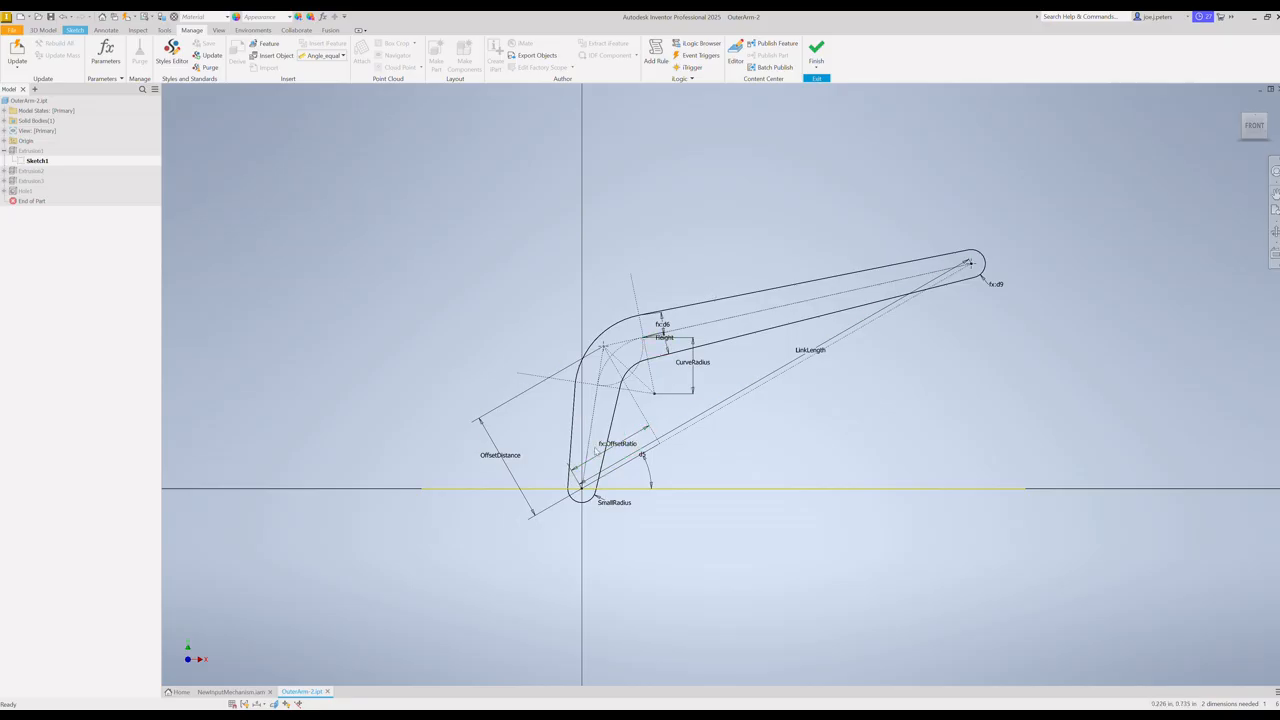
Step: Reposition the LinkLength dimension below the arm profile and the OffsetRatio dimension above it so both are readable
{"action": "left_click", "coordinate": [804, 347]}
{"action": "left_click_drag", "start_coordinate": [807, 348], "coordinate": [861, 405]}
{"action": "left_click", "coordinate": [630, 452]}
{"action": "left_click_drag", "start_coordinate": [630, 452], "coordinate": [548, 312]}
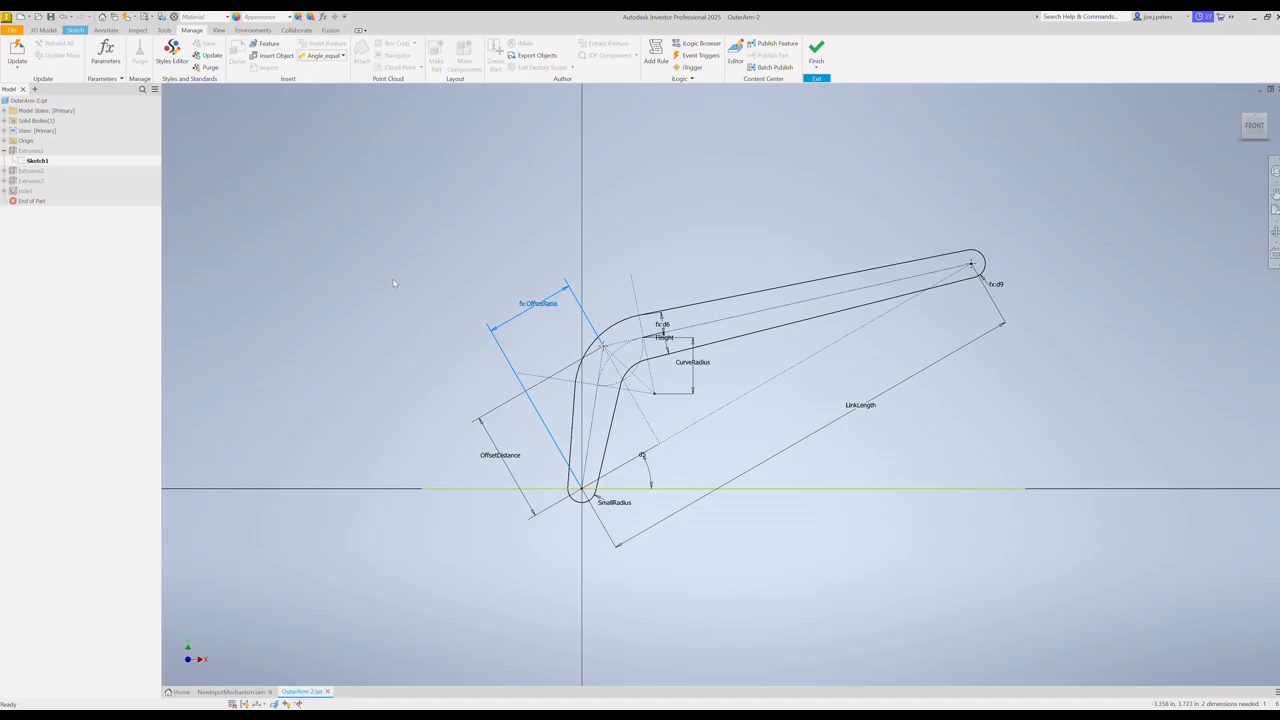
{"action": "left_click", "coordinate": [527, 300]}
{"action": "left_click", "coordinate": [668, 345]}
Step: Set the OffsetDistance parameter to 0.5 in and close the parameter list
{"action": "left_click", "coordinate": [106, 52]}
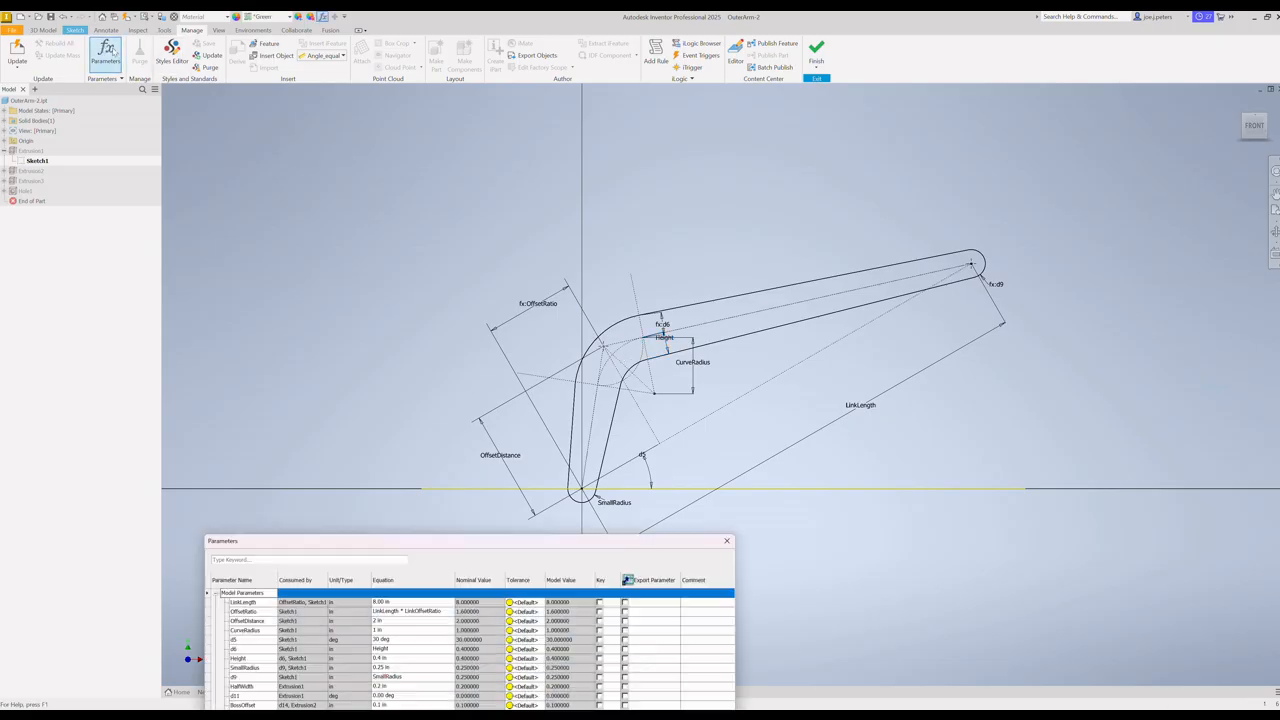
{"action": "left_click_drag", "start_coordinate": [388, 549], "coordinate": [920, 406]}
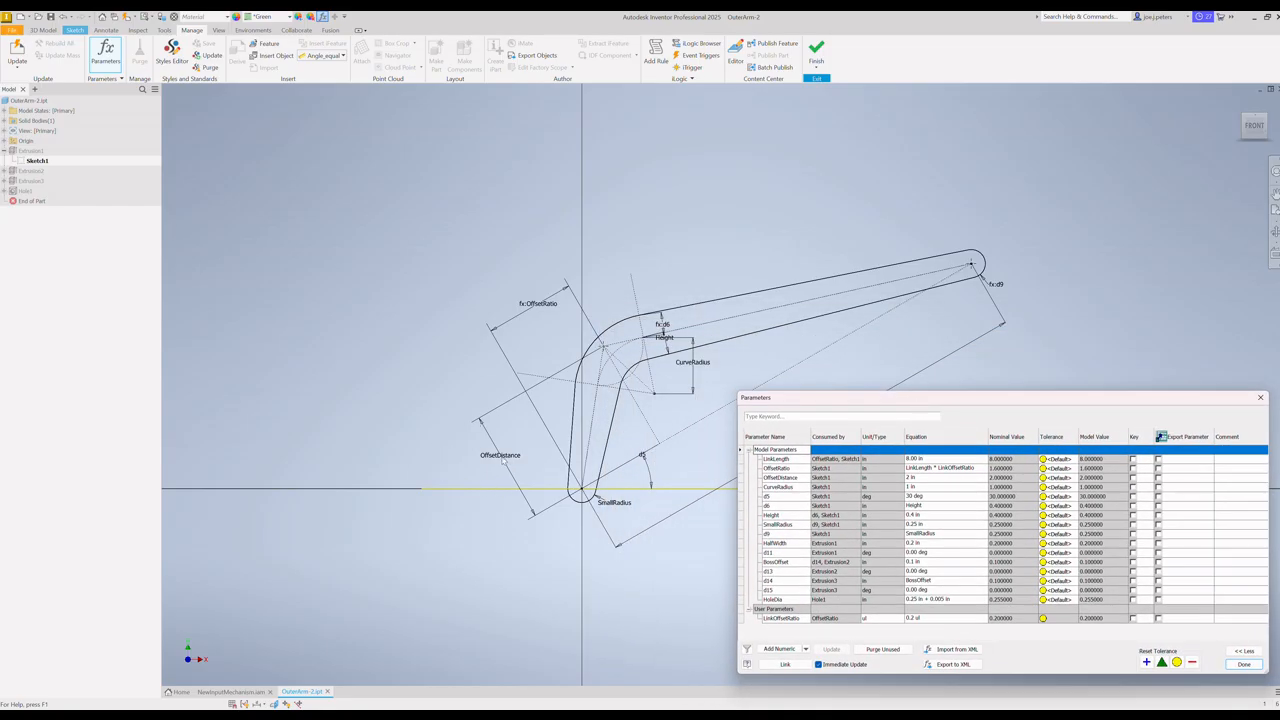
{"action": "left_click", "coordinate": [789, 478]}
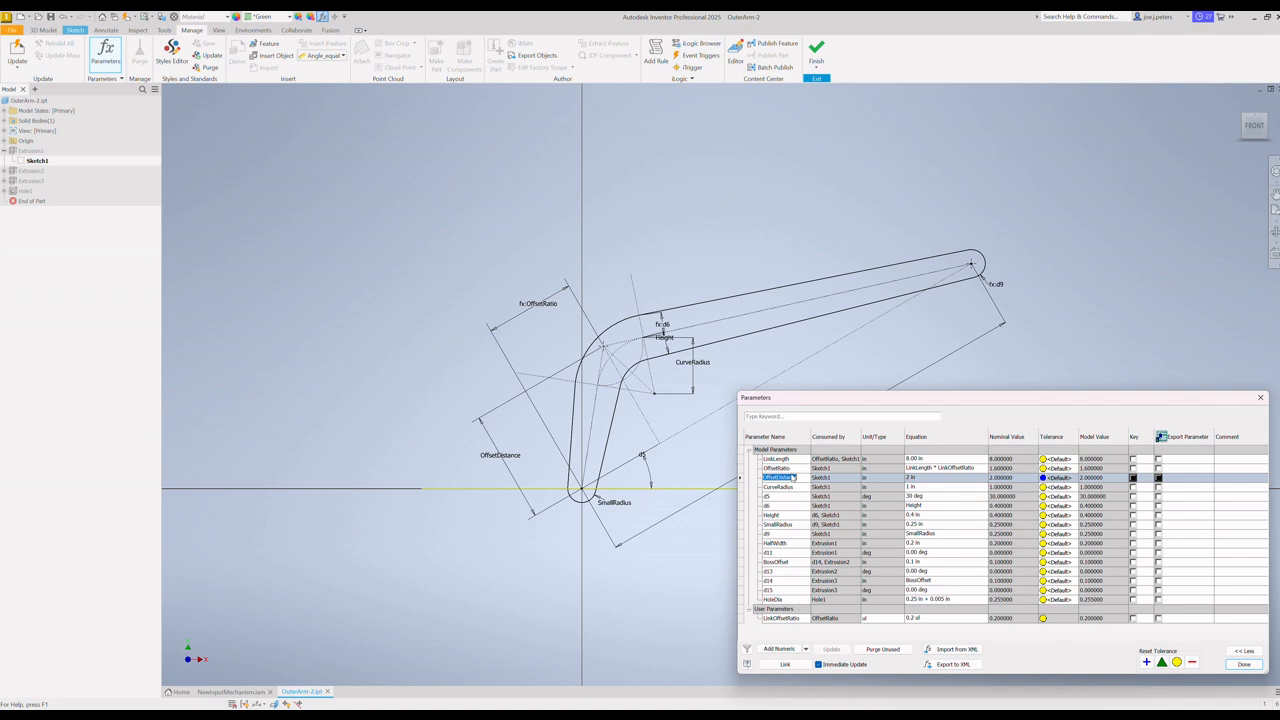
{"action": "left_click", "coordinate": [911, 478]}
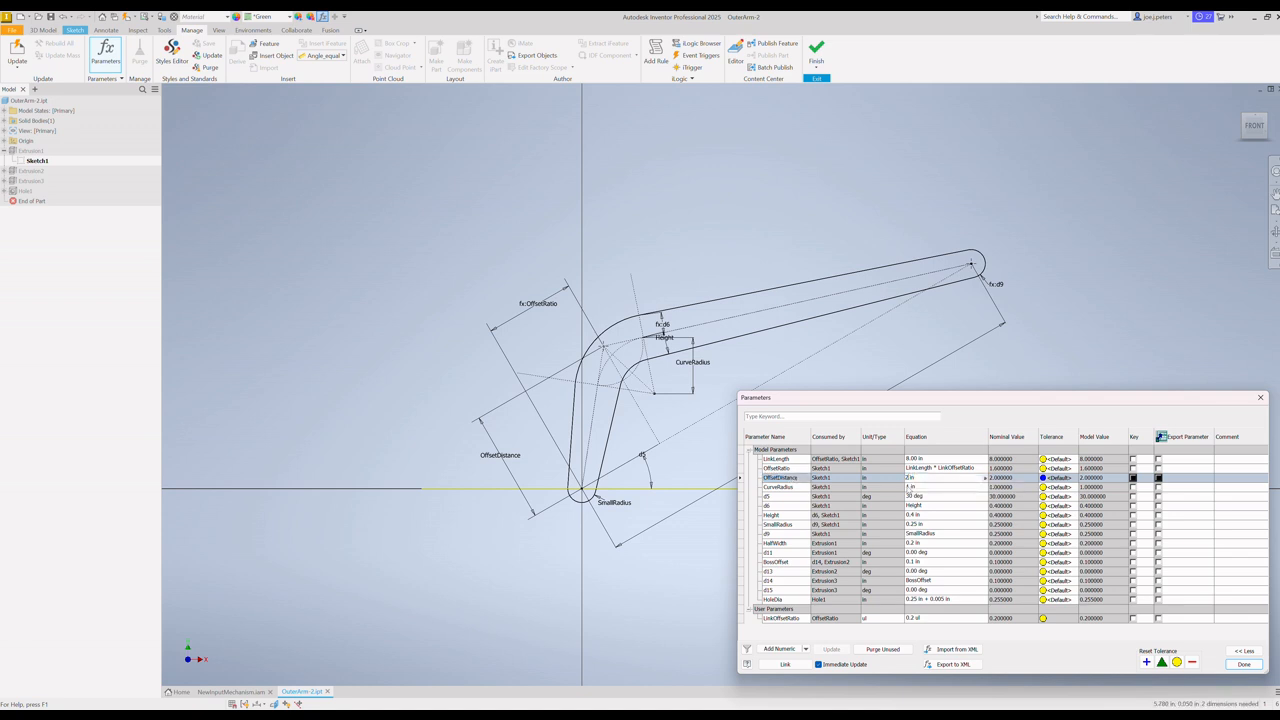
{"action": "key", "text": "BackSpace"}
{"action": "type", "text": "0.5"}
{"action": "key", "text": "Return"}
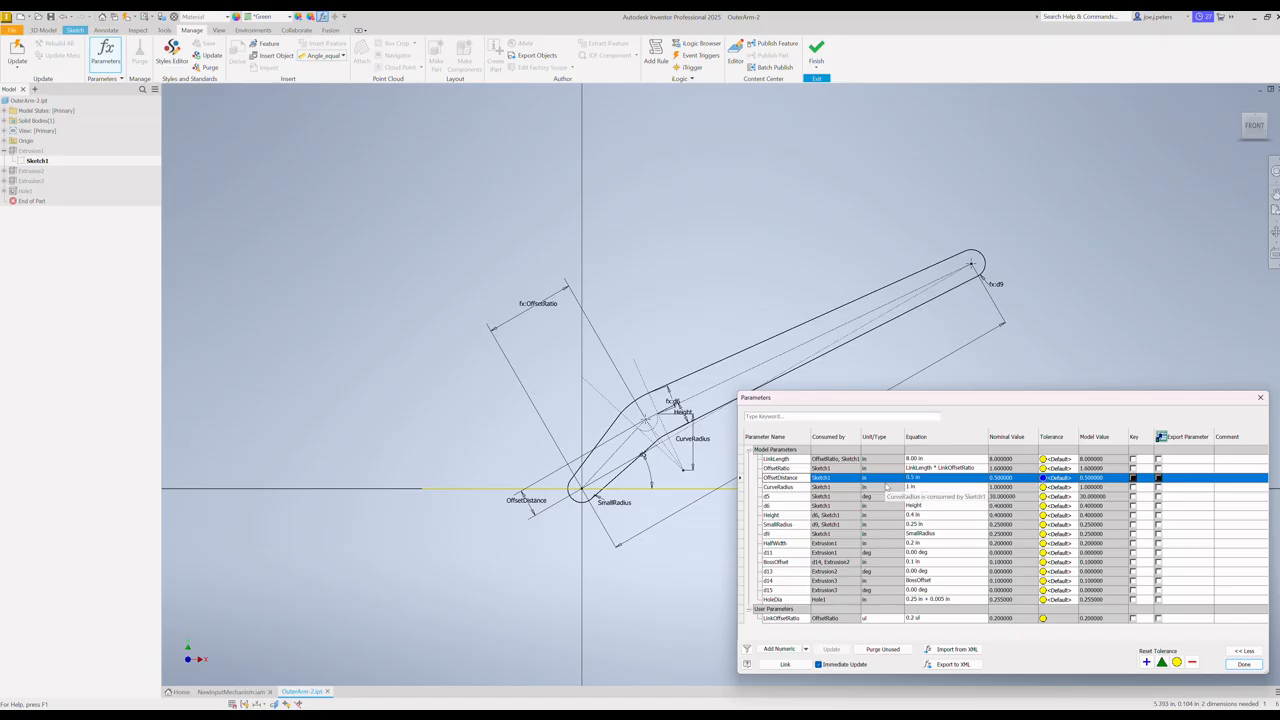
{"action": "left_click", "coordinate": [1244, 664]}
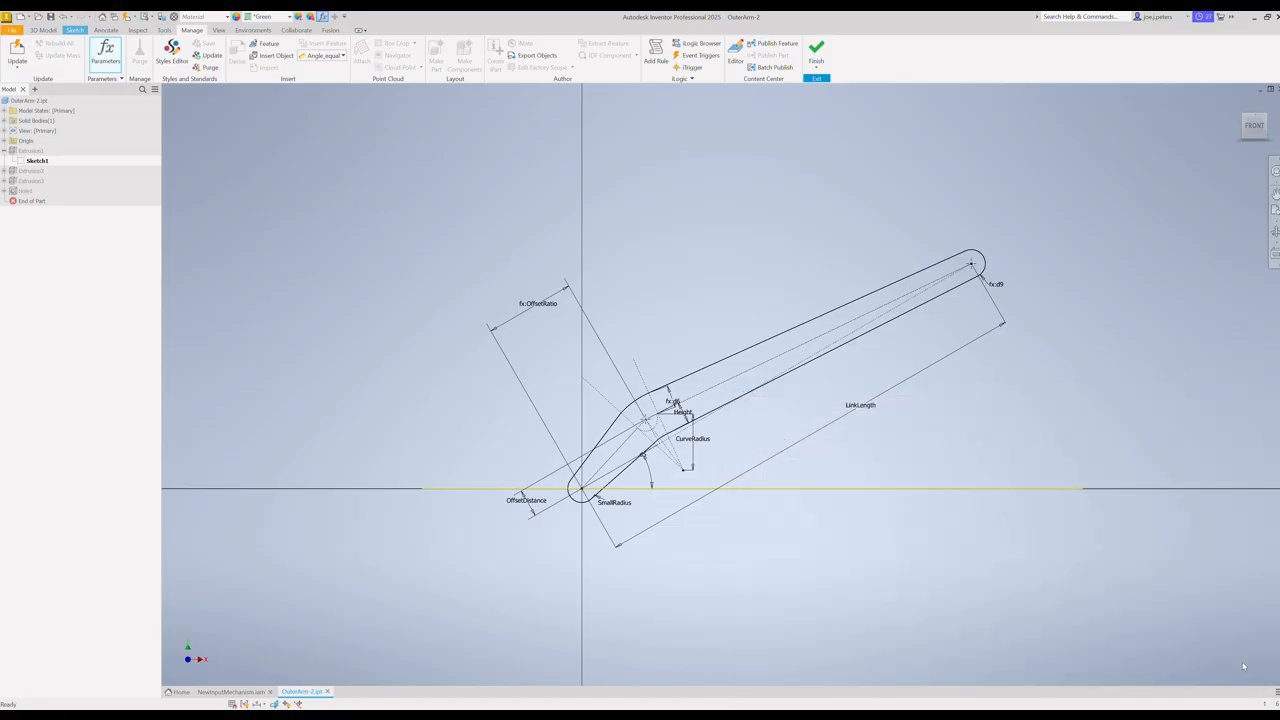
Step: Finish the arm sketch and save the part
{"action": "left_click", "coordinate": [816, 52]}
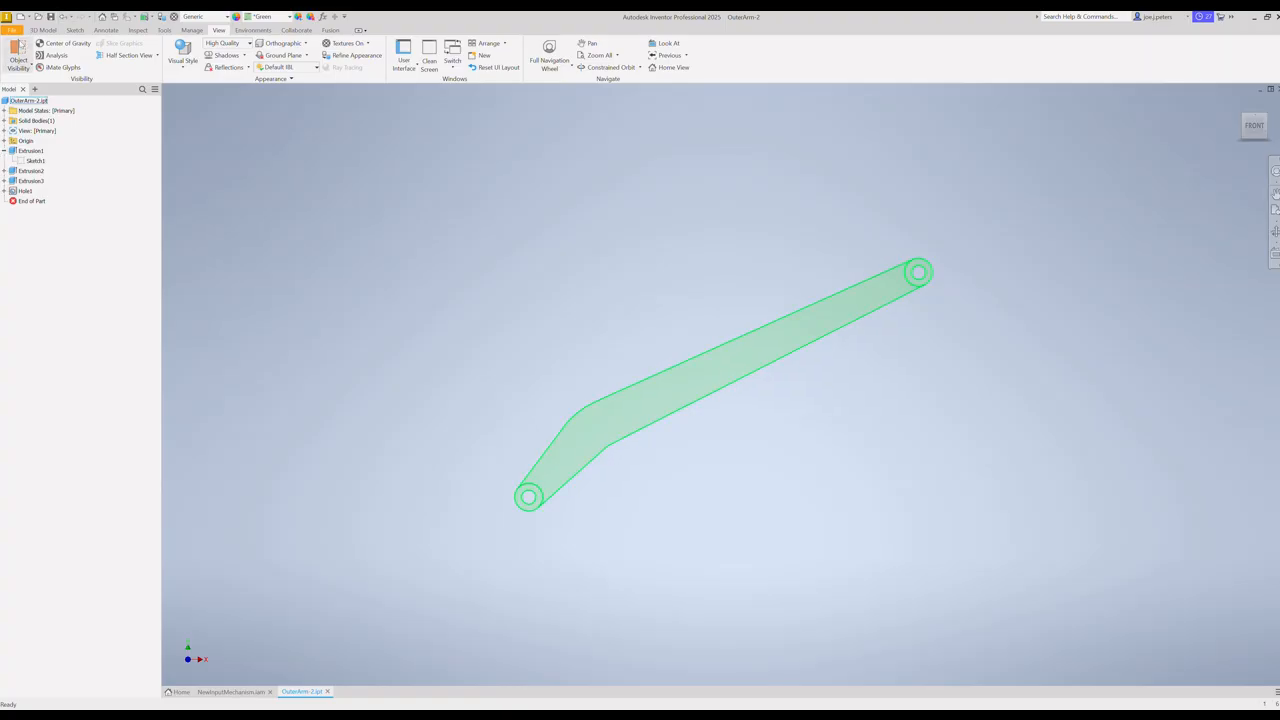
{"action": "left_click", "coordinate": [12, 30]}
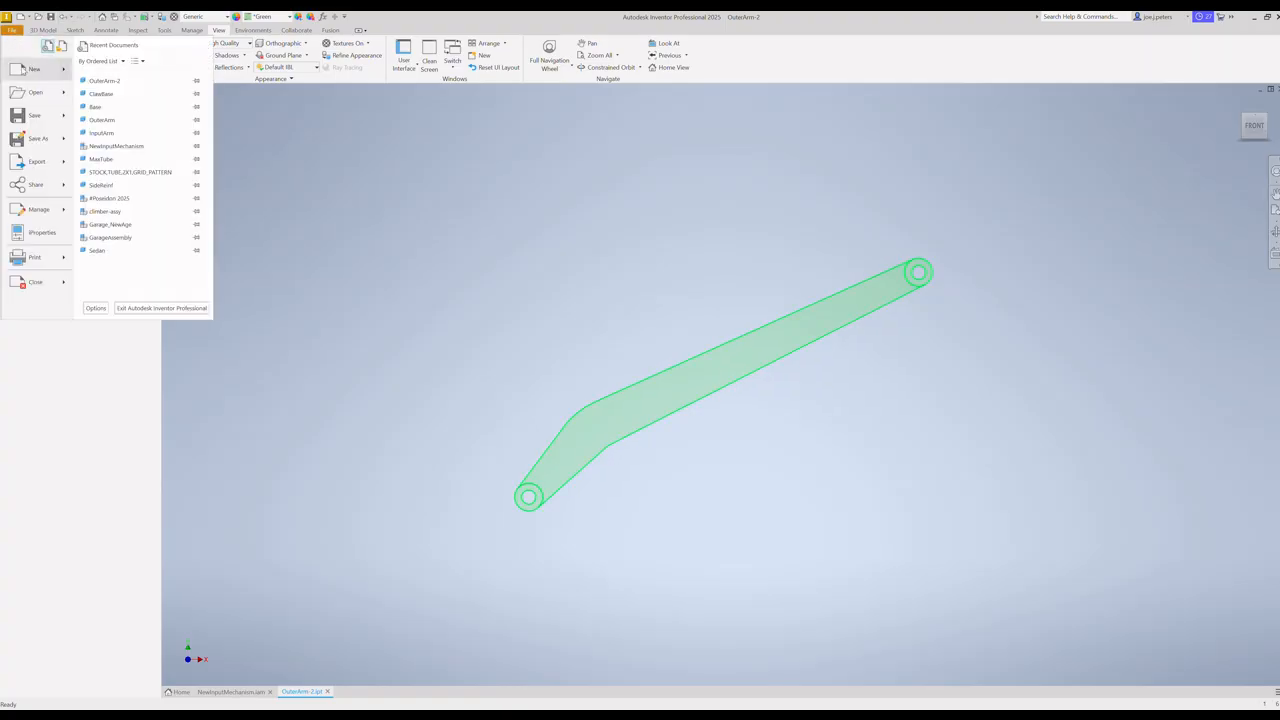
{"action": "left_click", "coordinate": [34, 116]}
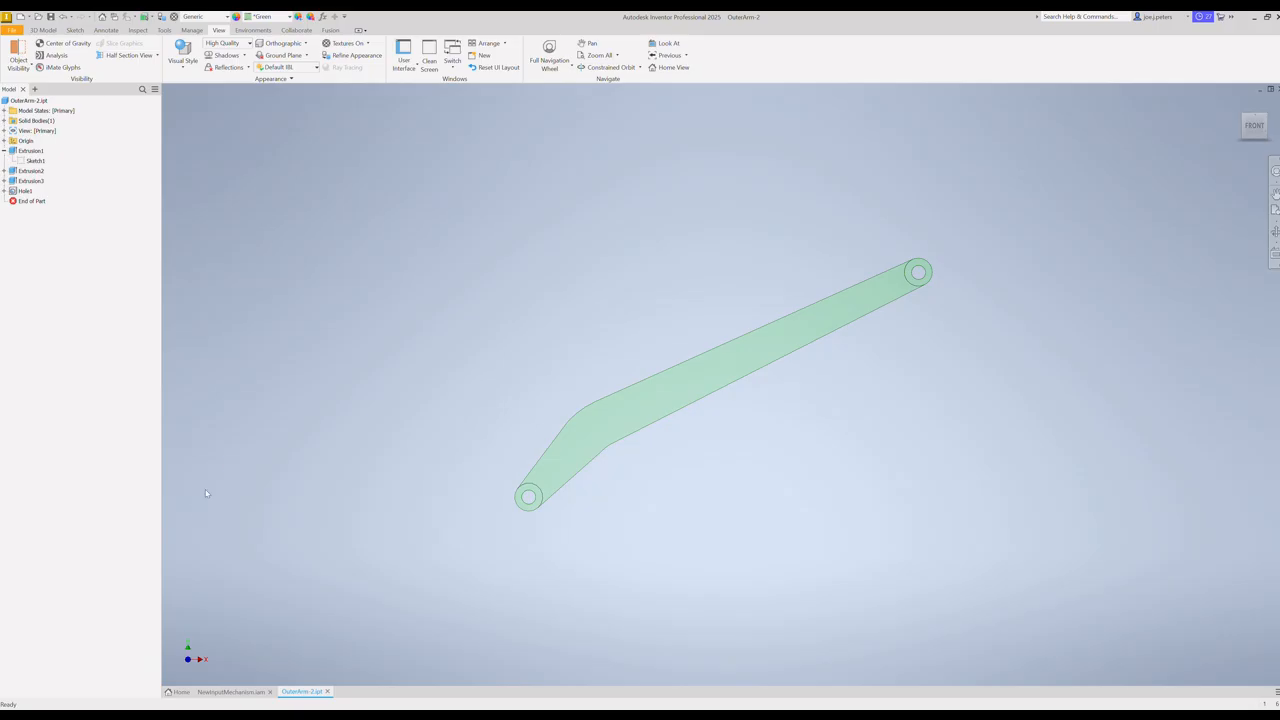
Step: Return to the NewInputMechanism assembly and swing the arms between the far side and the purple ring to test the reshaped inner arm
{"action": "left_click", "coordinate": [238, 691]}
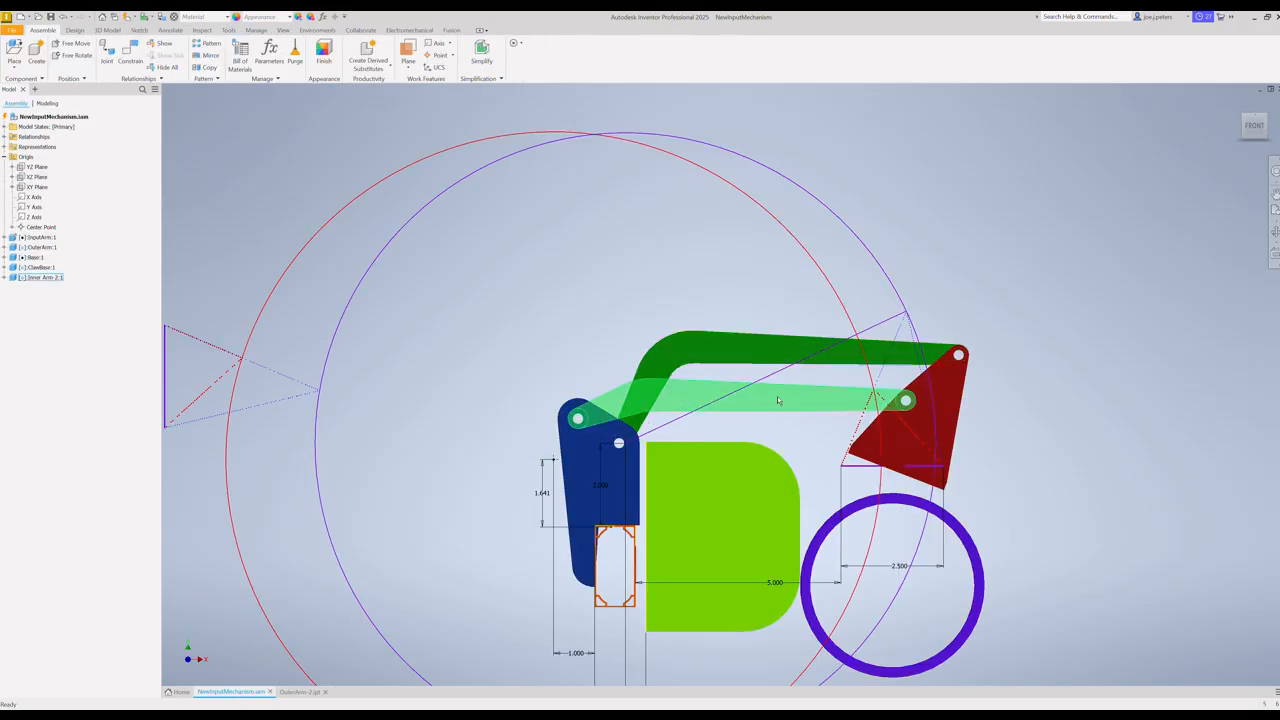
{"action": "left_click_drag", "start_coordinate": [780, 401], "coordinate": [510, 415]}
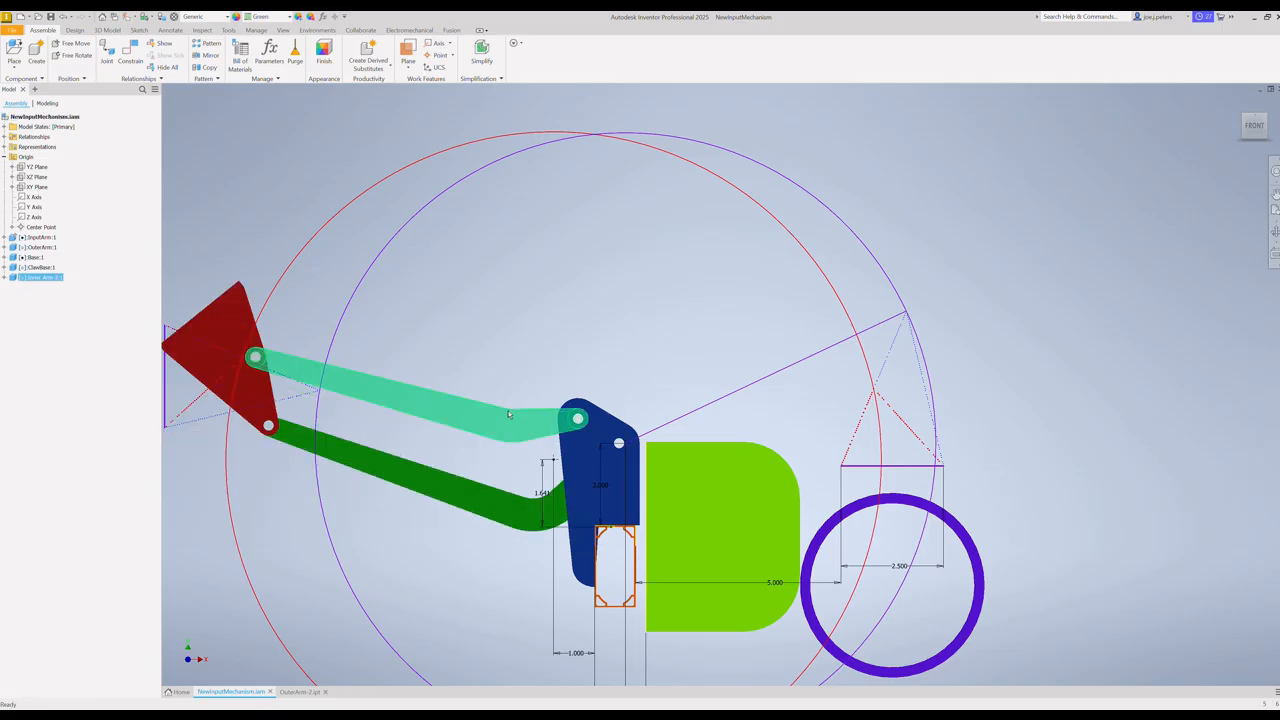
{"action": "left_click_drag", "start_coordinate": [365, 463], "coordinate": [734, 356]}
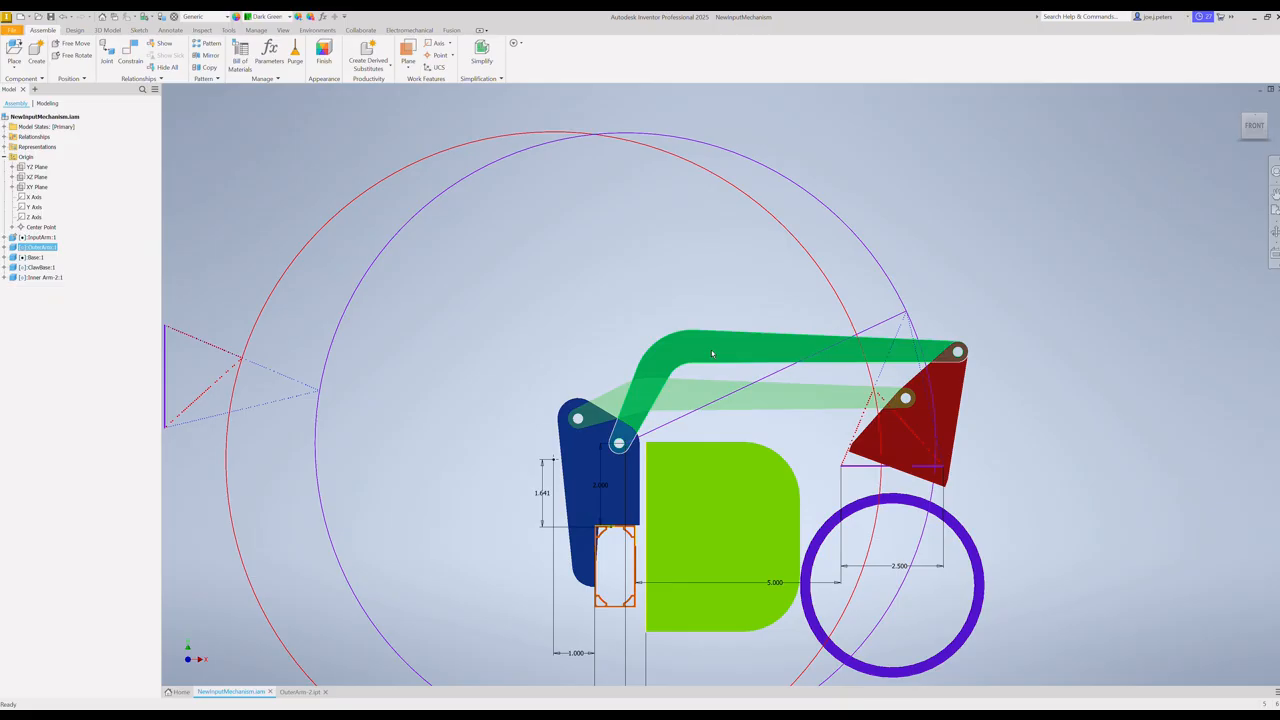
{"action": "left_click_drag", "start_coordinate": [712, 353], "coordinate": [576, 485]}
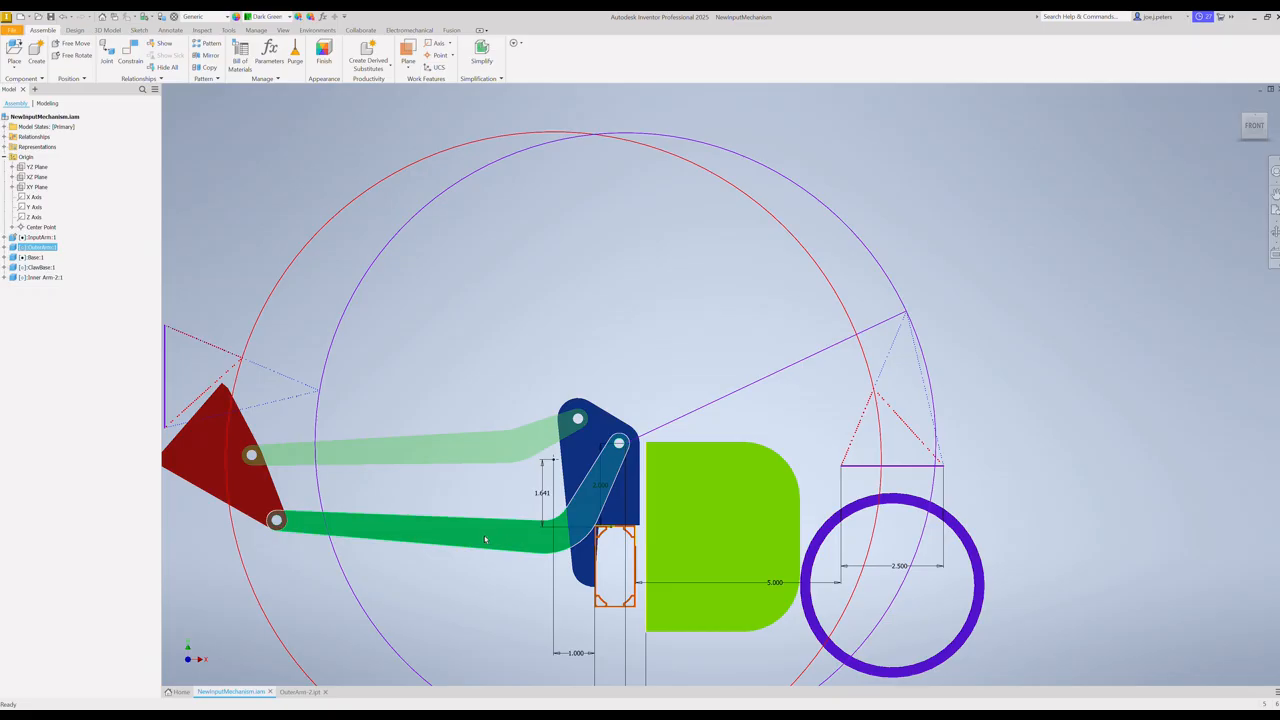
{"action": "left_click_drag", "start_coordinate": [485, 540], "coordinate": [662, 410]}
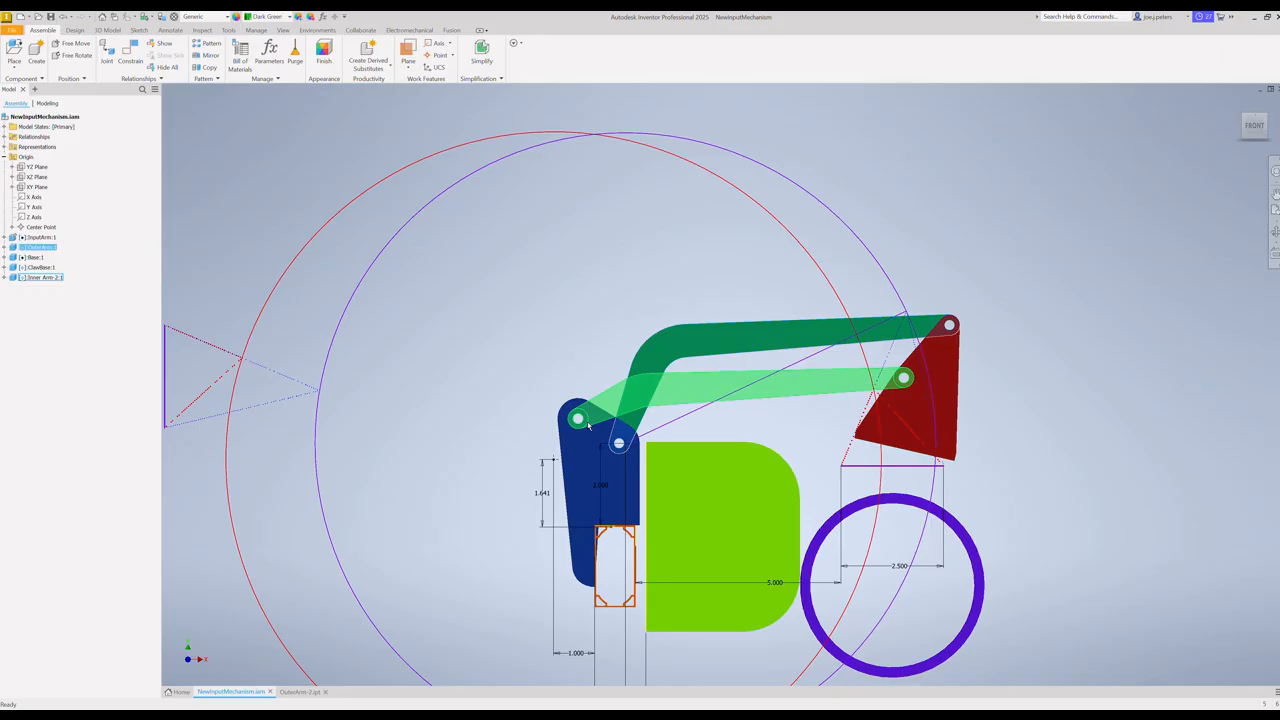
Step: Open the OuterArm part from the assembly and orient it to the front view
{"action": "left_click", "coordinate": [736, 399]}
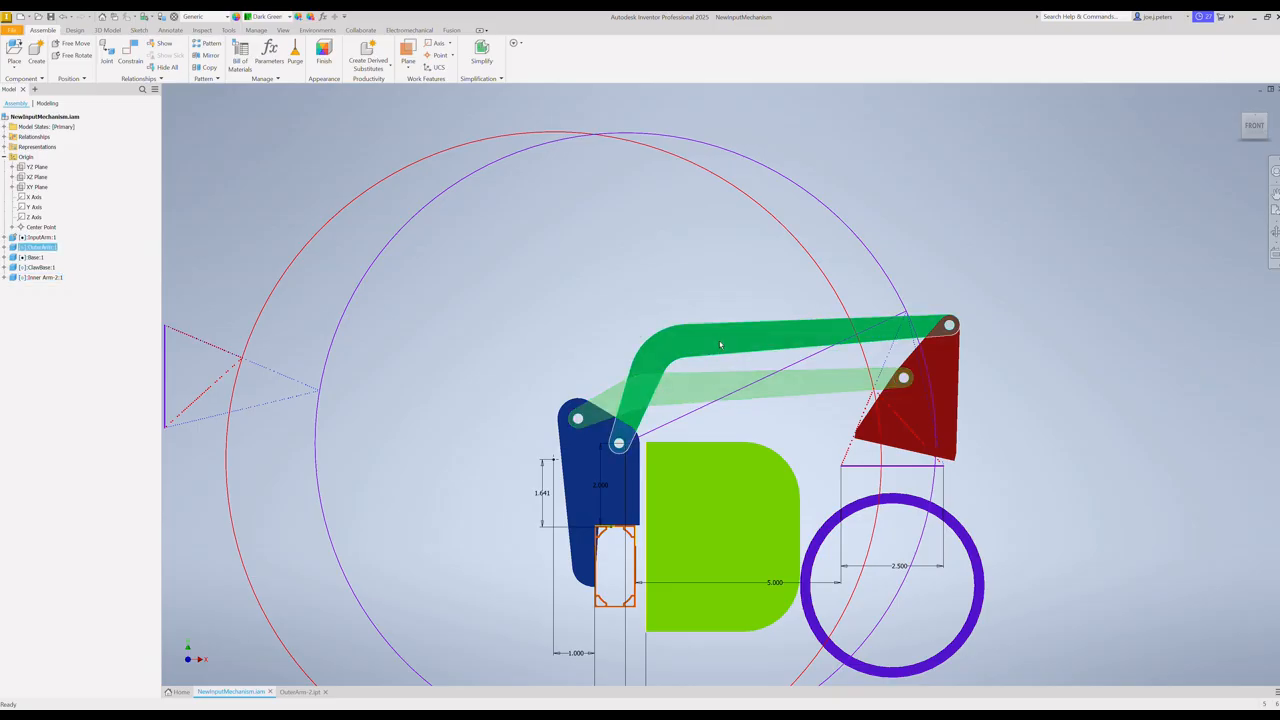
{"action": "right_click", "coordinate": [30, 247]}
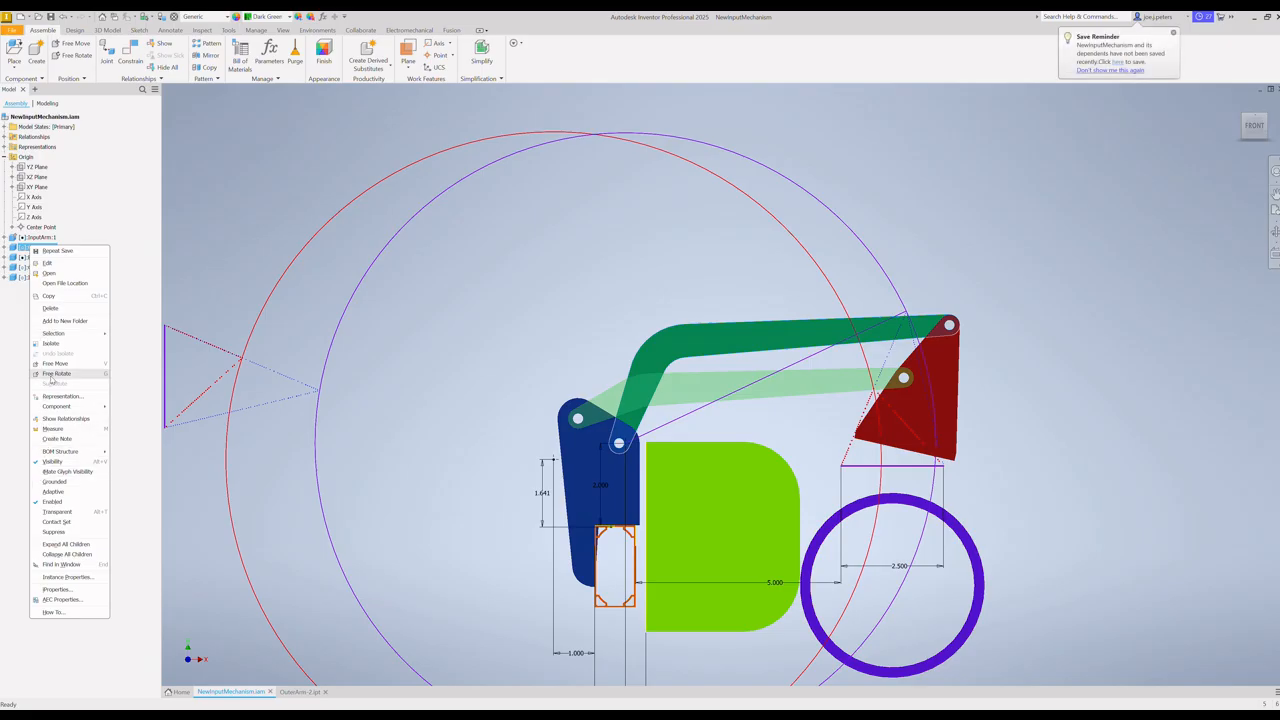
{"action": "left_click", "coordinate": [48, 273]}
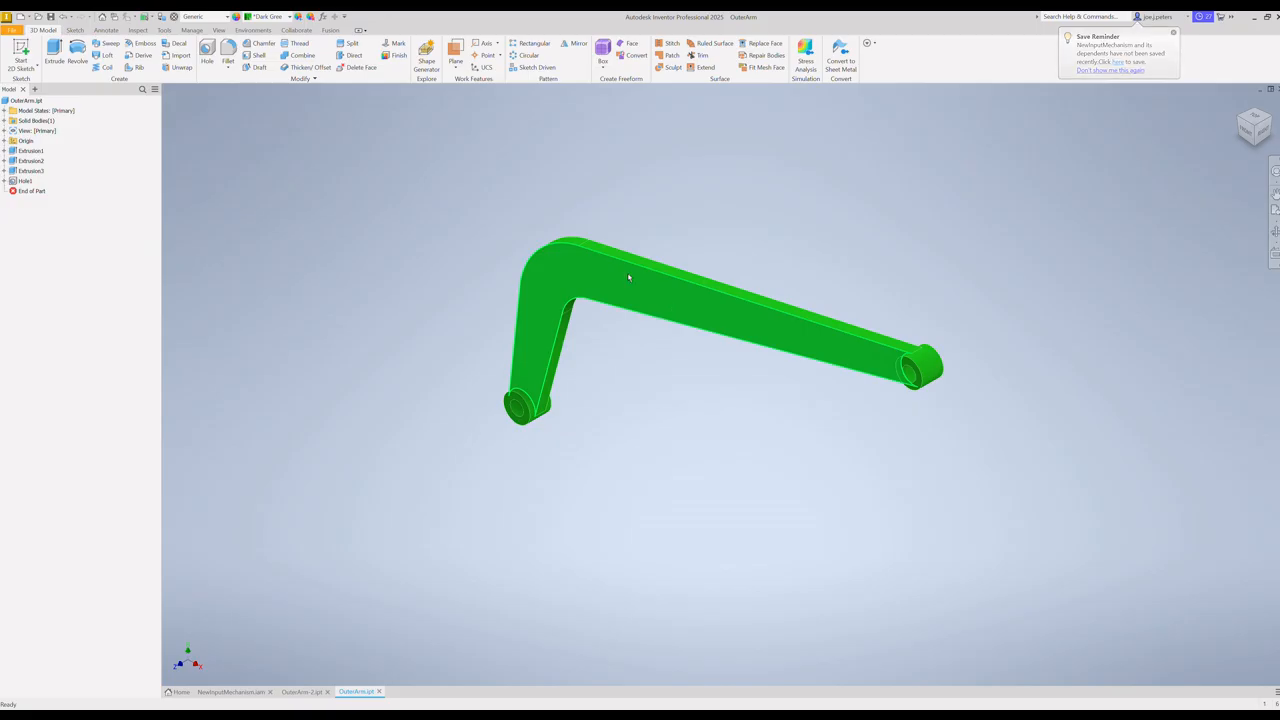
{"action": "left_click", "coordinate": [1248, 133]}
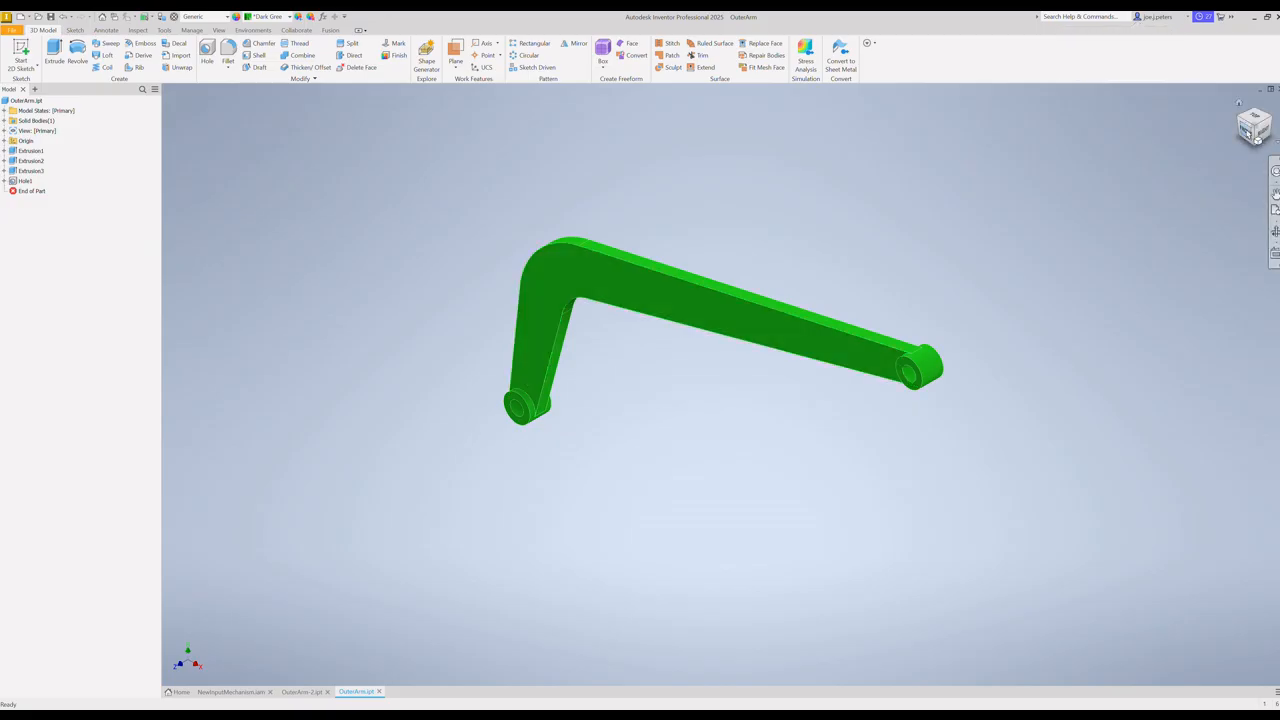
Step: Edit Sketch1 under the arm's Extrusion1 and display its dimensions by name
{"action": "left_click", "coordinate": [5, 151]}
{"action": "left_click", "coordinate": [31, 162]}
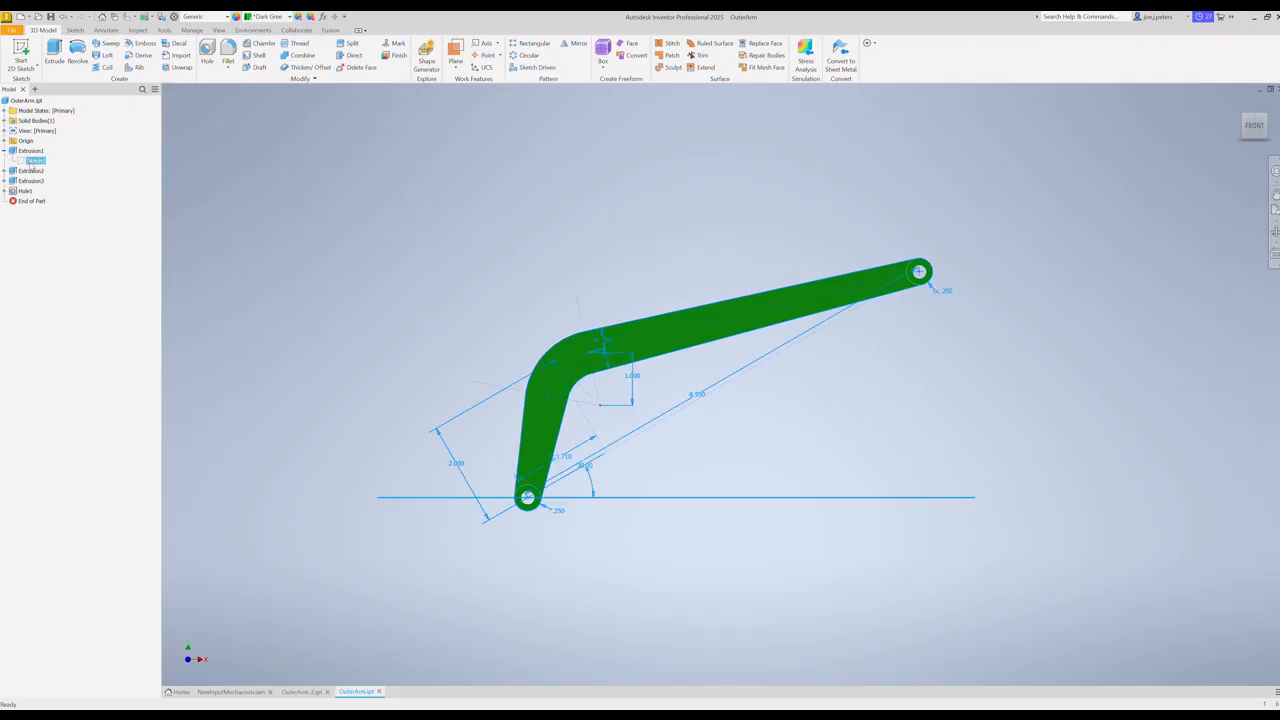
{"action": "right_click", "coordinate": [31, 162]}
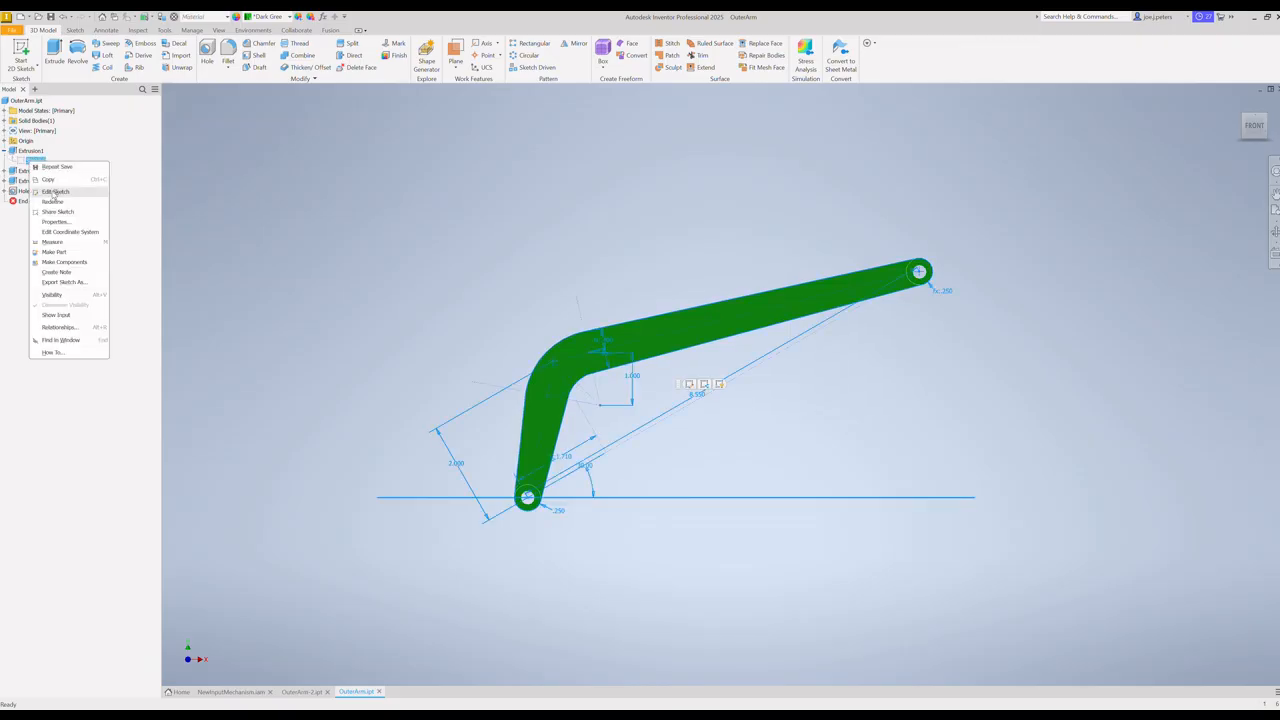
{"action": "left_click", "coordinate": [54, 191]}
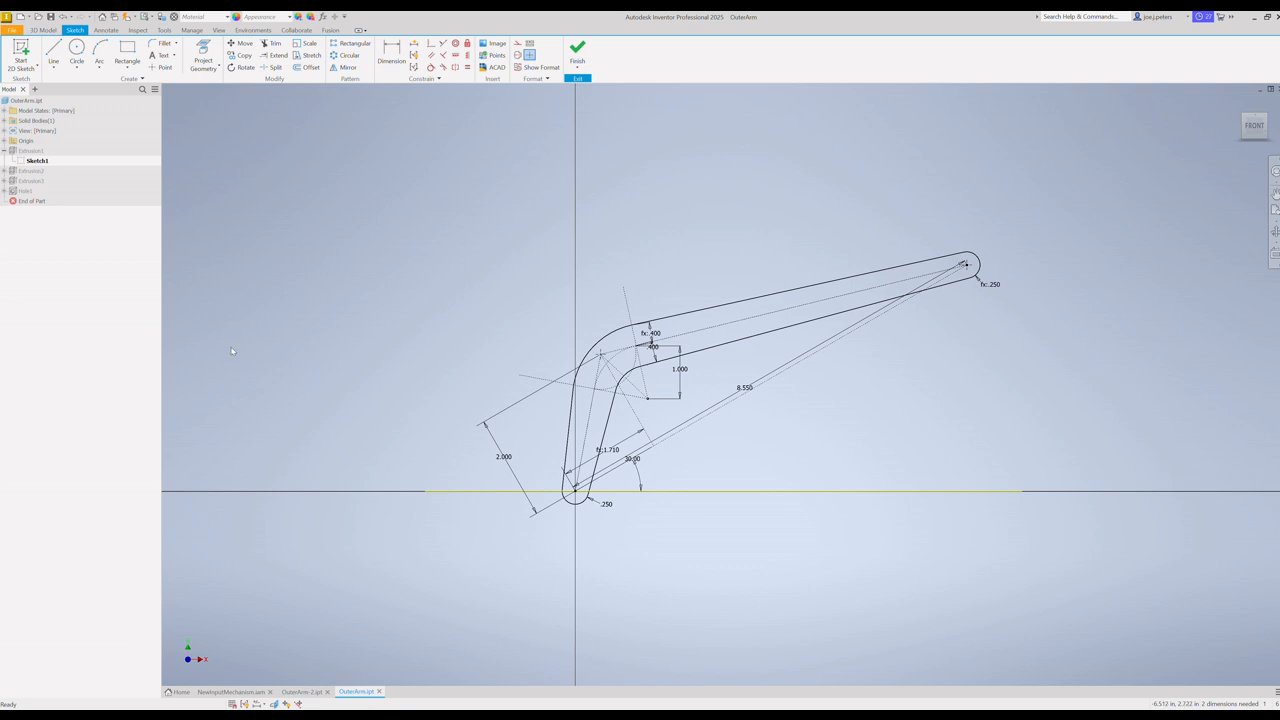
{"action": "right_click", "coordinate": [428, 280]}
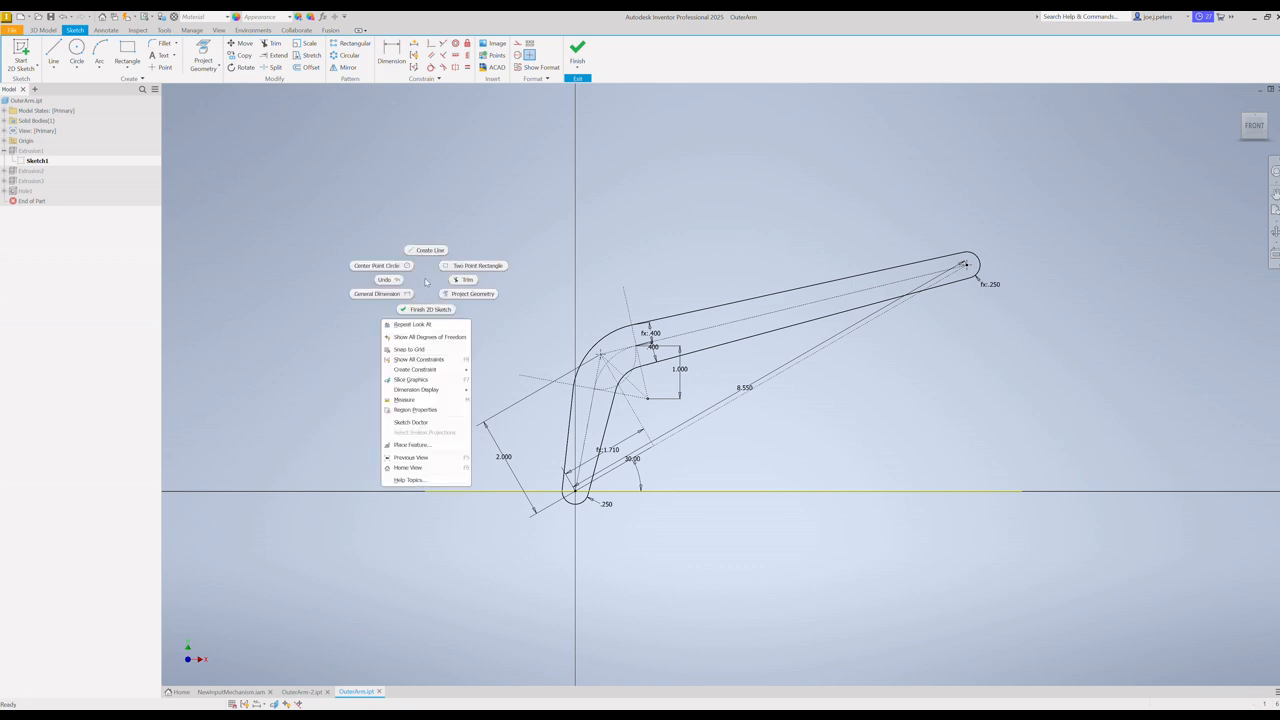
{"action": "mouse_move", "coordinate": [417, 388]}
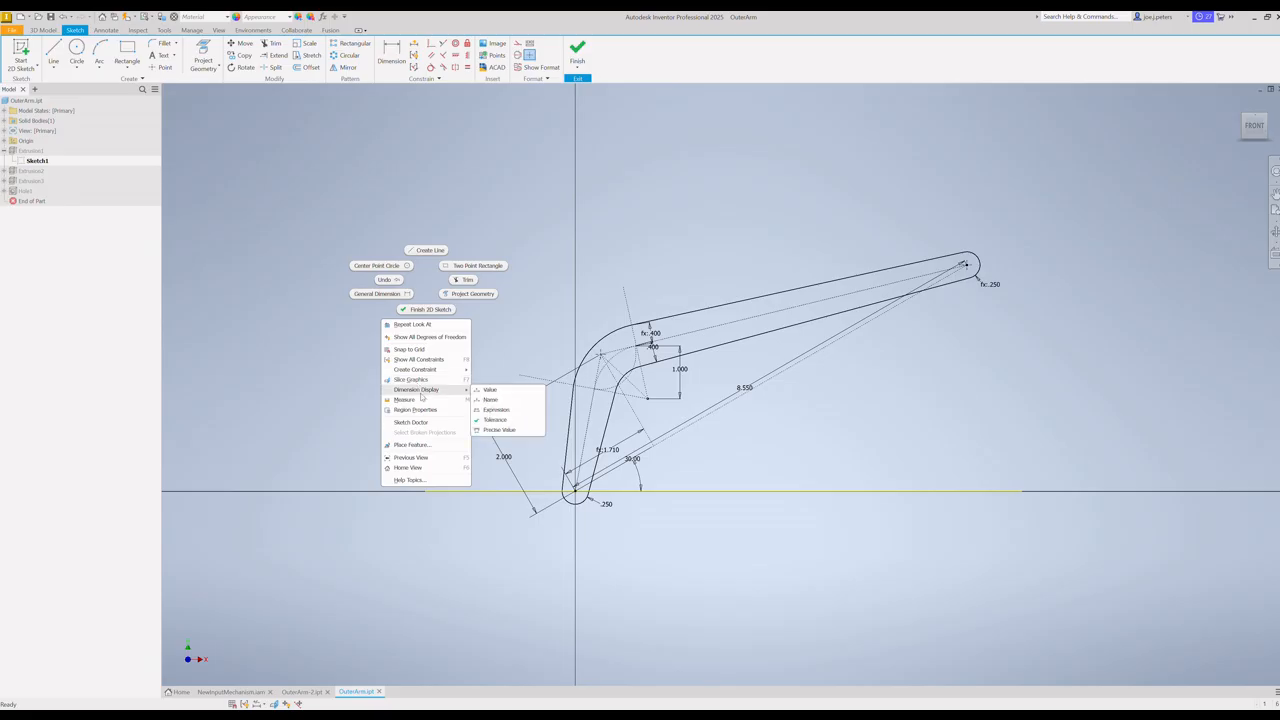
{"action": "left_click", "coordinate": [493, 400]}
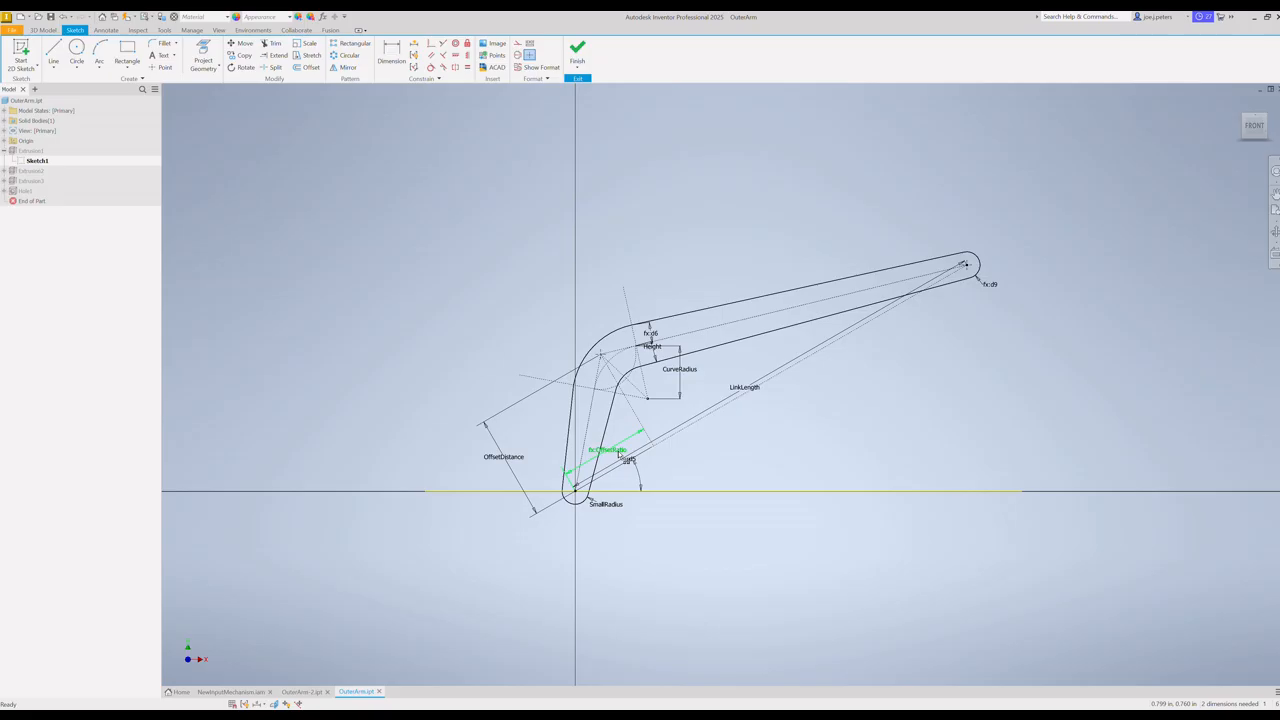
Step: Open the part's parameter list, reposition it and examine the OffsetRatio parameter and its equation
{"action": "left_click", "coordinate": [191, 30]}
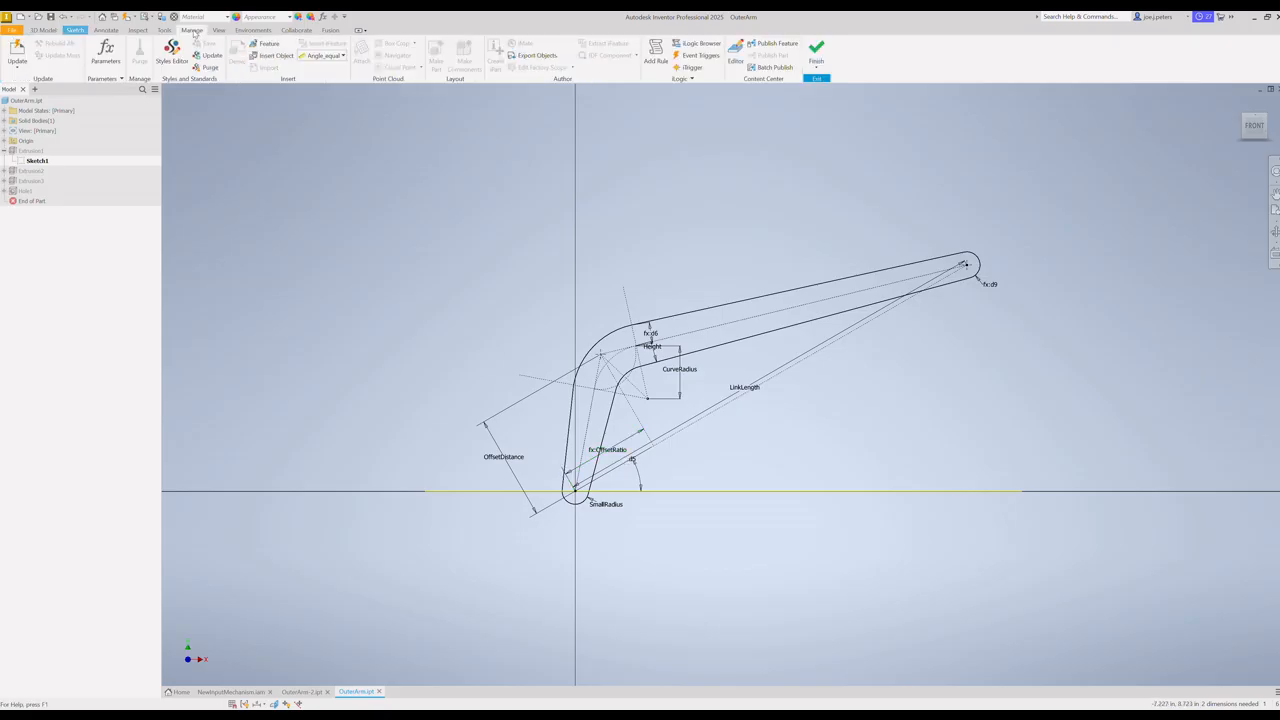
{"action": "left_click", "coordinate": [105, 52]}
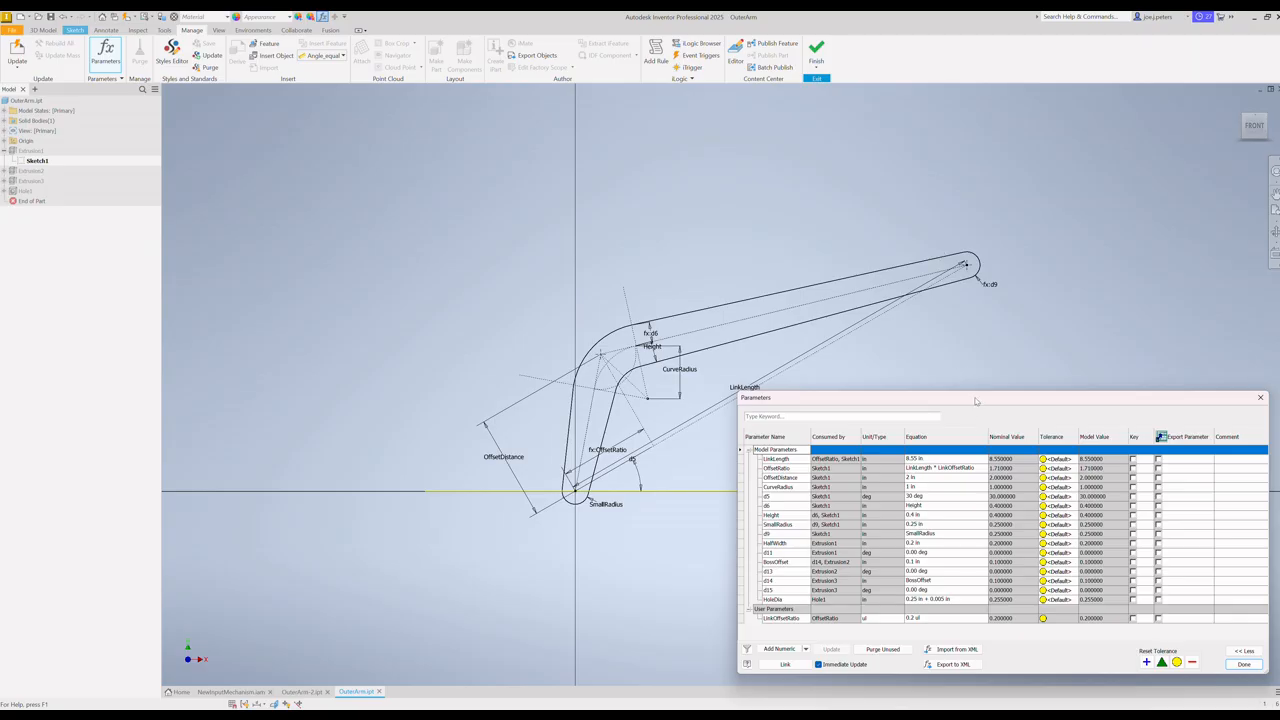
{"action": "left_click_drag", "start_coordinate": [975, 401], "coordinate": [957, 228]}
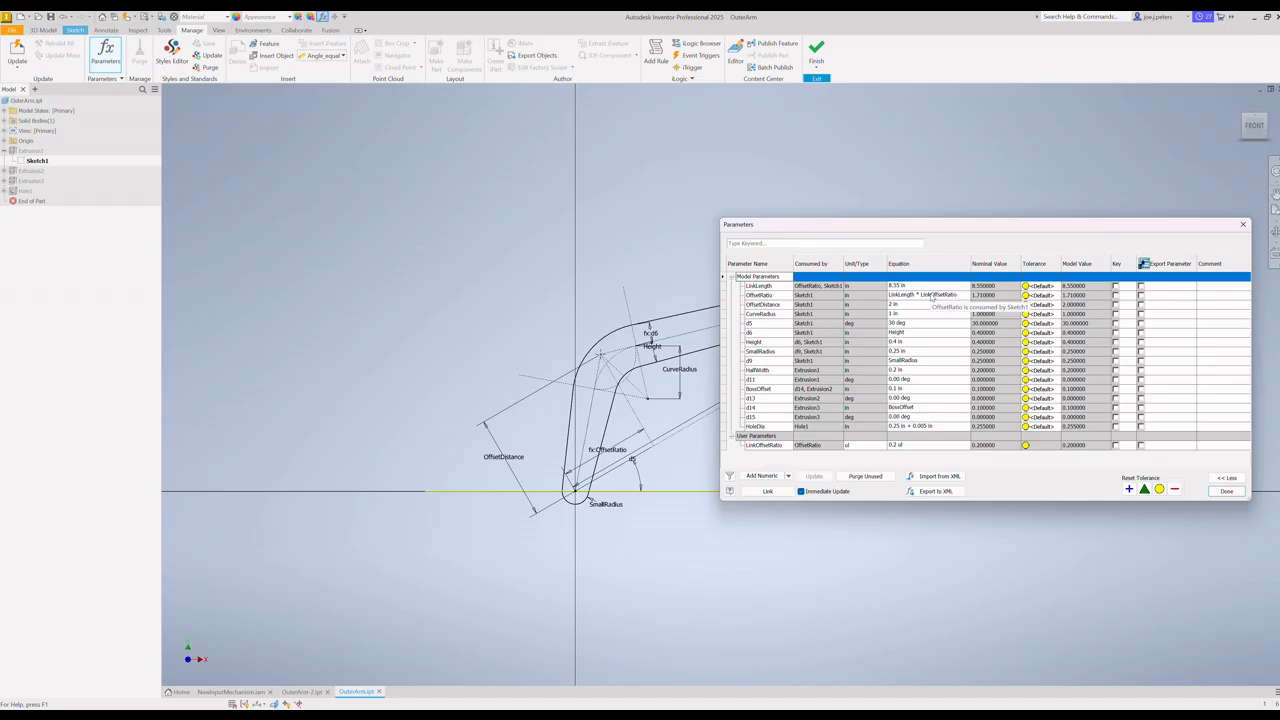
{"action": "left_click", "coordinate": [762, 295]}
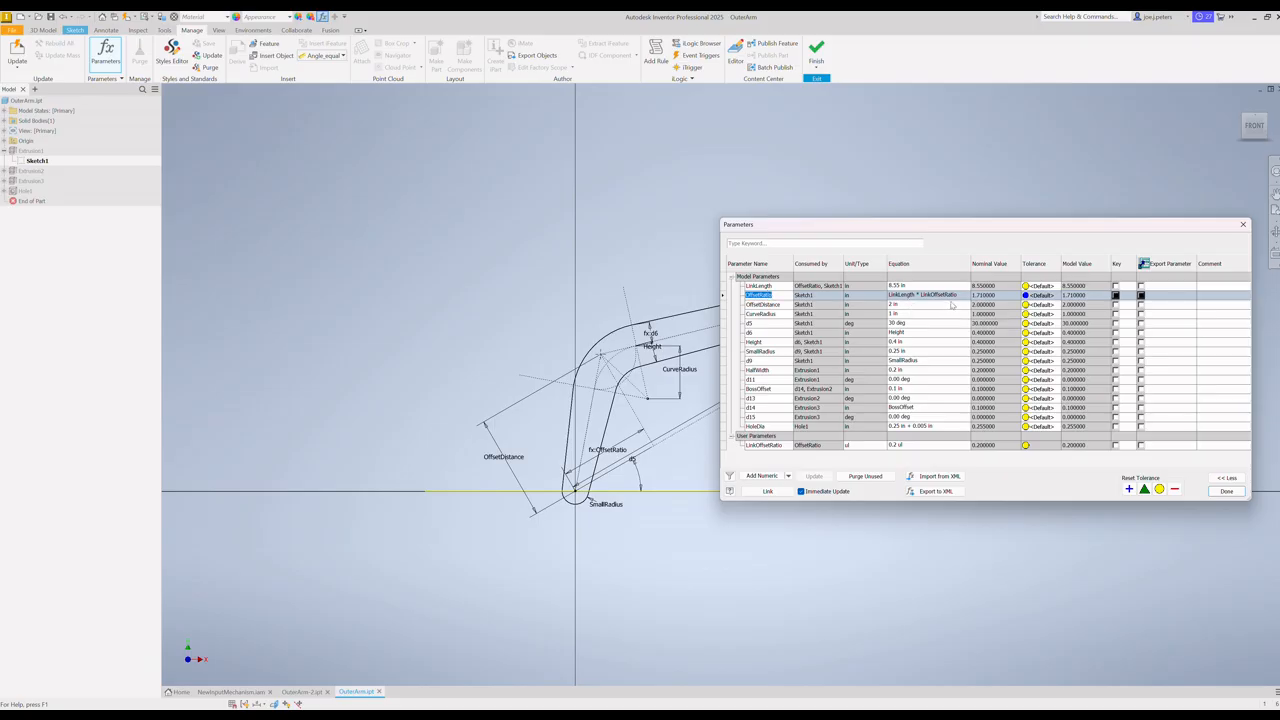
{"action": "left_click", "coordinate": [986, 297]}
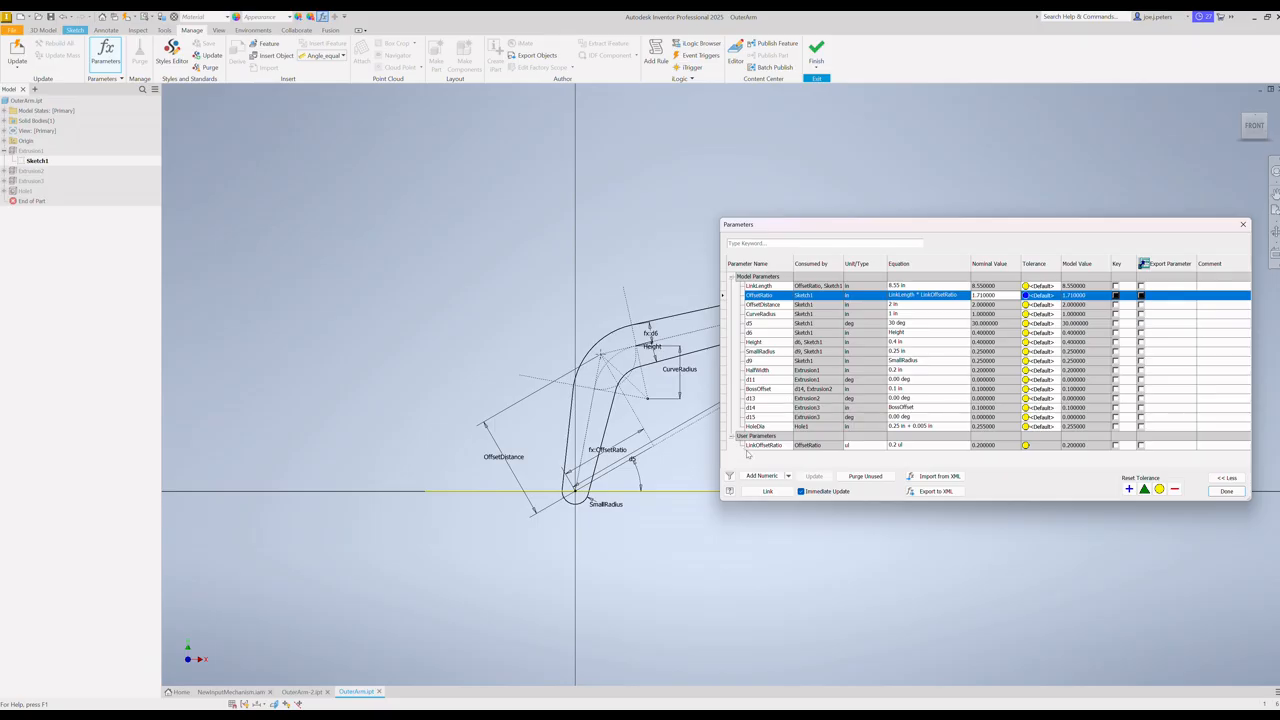
Step: Set the LinkOffsetRatio user parameter to 0.4 ul
{"action": "left_click", "coordinate": [893, 446]}
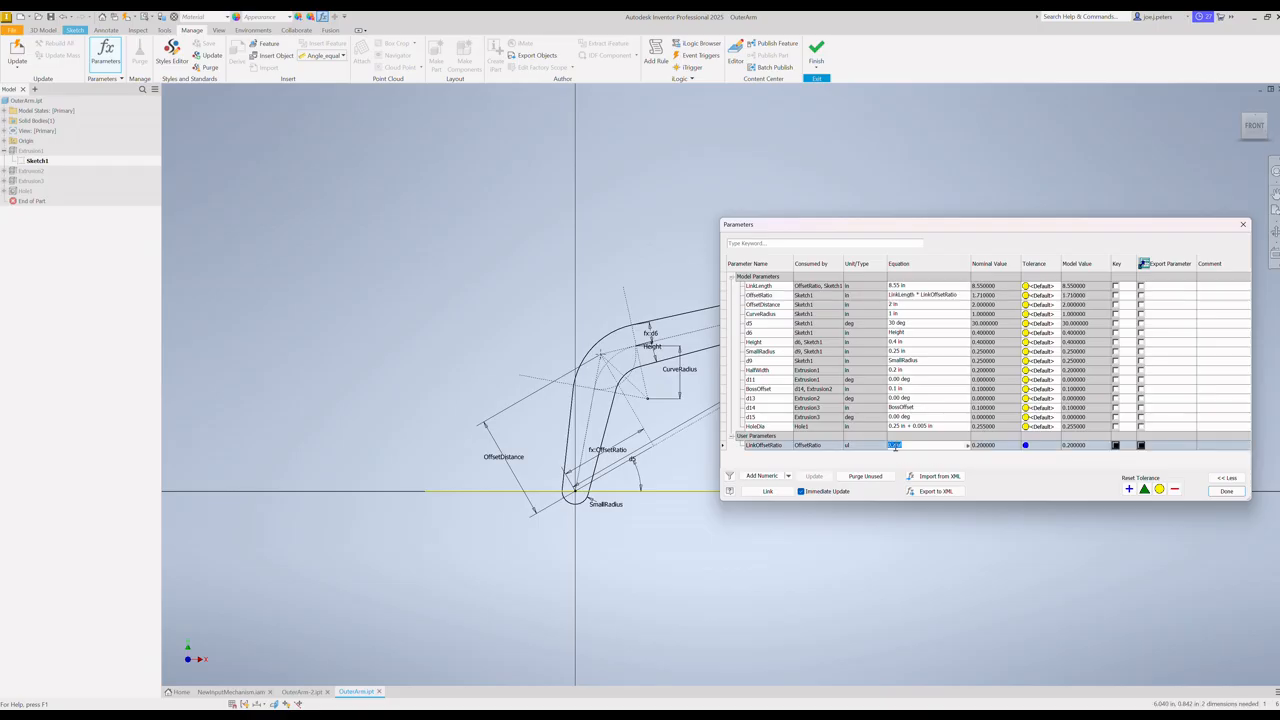
{"action": "left_click", "coordinate": [894, 446]}
{"action": "key", "text": "BackSpace"}
{"action": "key", "text": "Return"}
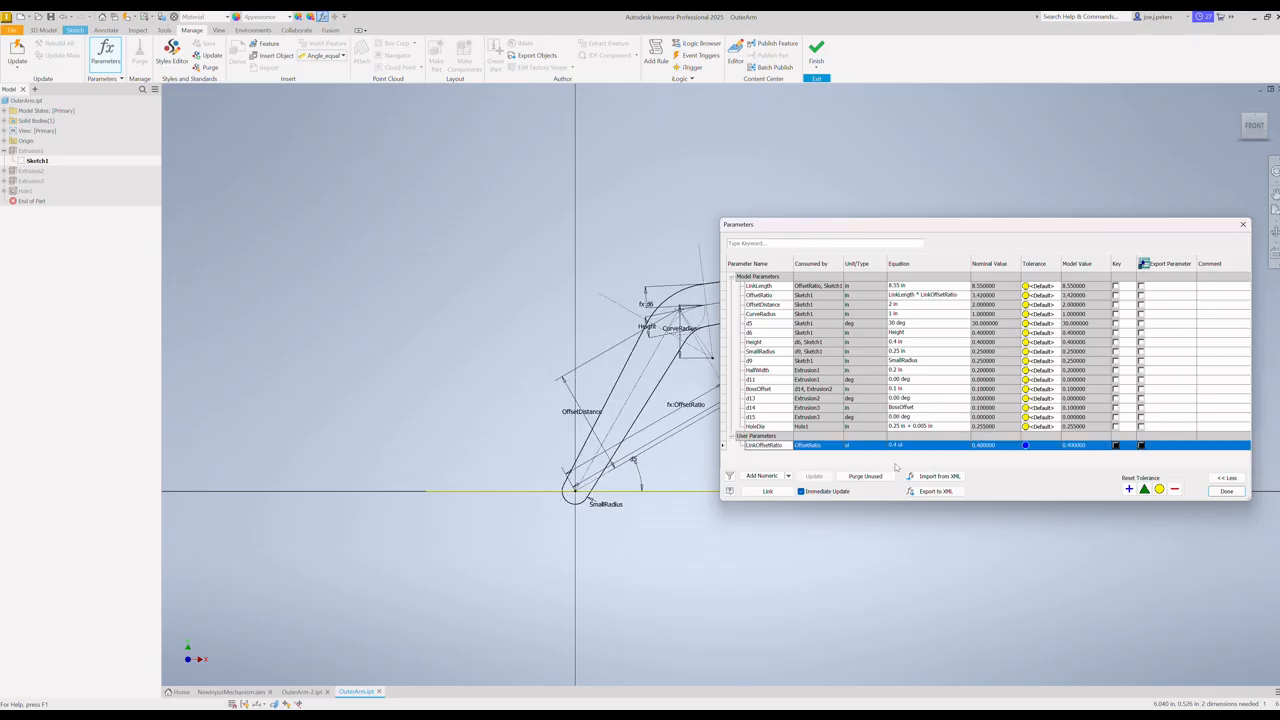
Step: Set the LinkOffsetRatio user parameter to 0.7 ul, uncover the bend of the arm profile and close the parameter list
{"action": "mouse_move", "coordinate": [980, 216]}
{"action": "left_mouse_down"}
{"action": "mouse_move", "coordinate": [580, 440]}
{"action": "mouse_move", "coordinate": [492, 425]}
{"action": "mouse_move", "coordinate": [414, 150]}
{"action": "mouse_move", "coordinate": [322, 195]}
{"action": "mouse_move", "coordinate": [385, 215]}
{"action": "mouse_move", "coordinate": [372, 268]}
{"action": "mouse_move", "coordinate": [636, 251]}
{"action": "mouse_move", "coordinate": [699, 254]}
{"action": "mouse_move", "coordinate": [711, 277]}
{"action": "left_mouse_up"}
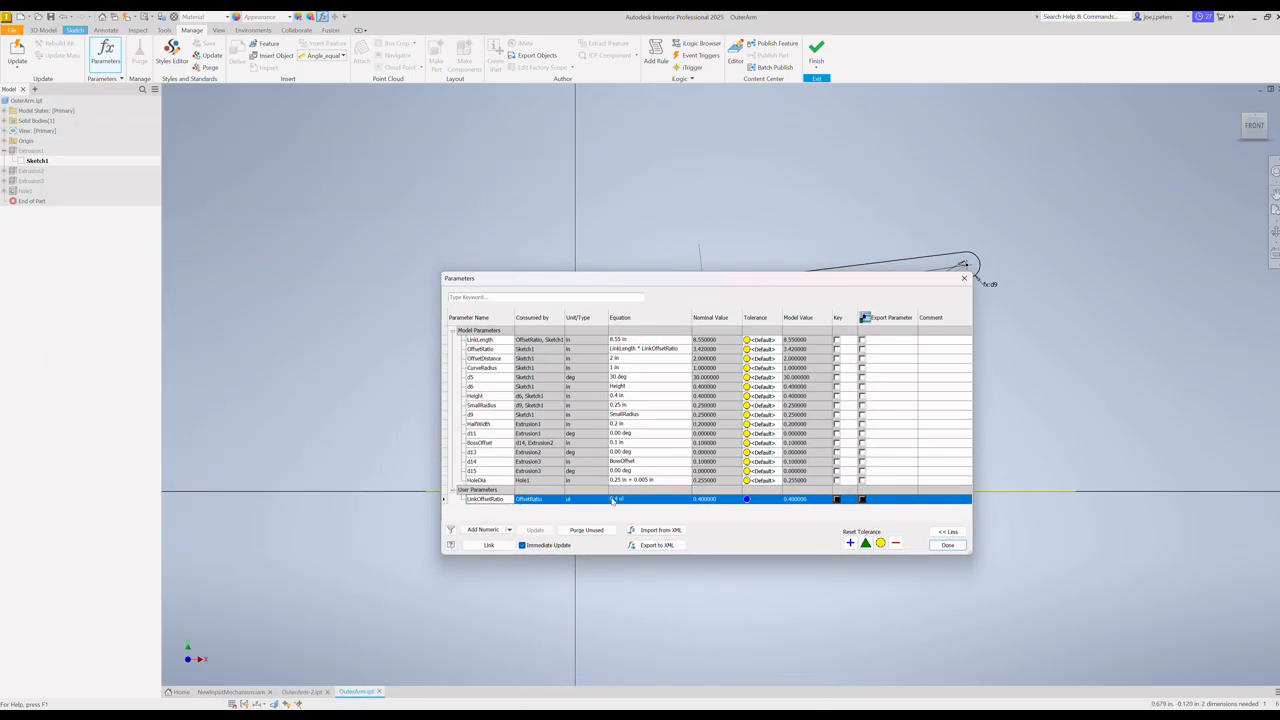
{"action": "left_click", "coordinate": [618, 499]}
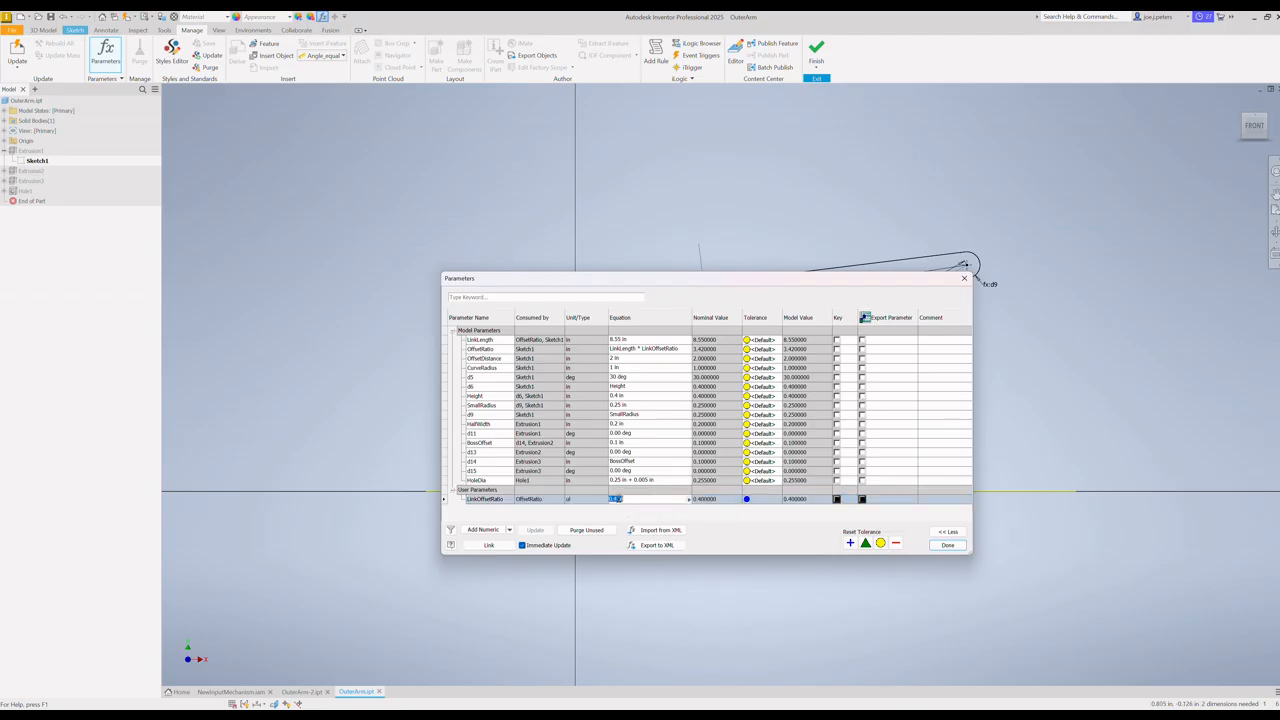
{"action": "left_click", "coordinate": [618, 499]}
{"action": "key", "text": "BackSpace"}
{"action": "type", "text": "7"}
{"action": "key", "text": "Return"}
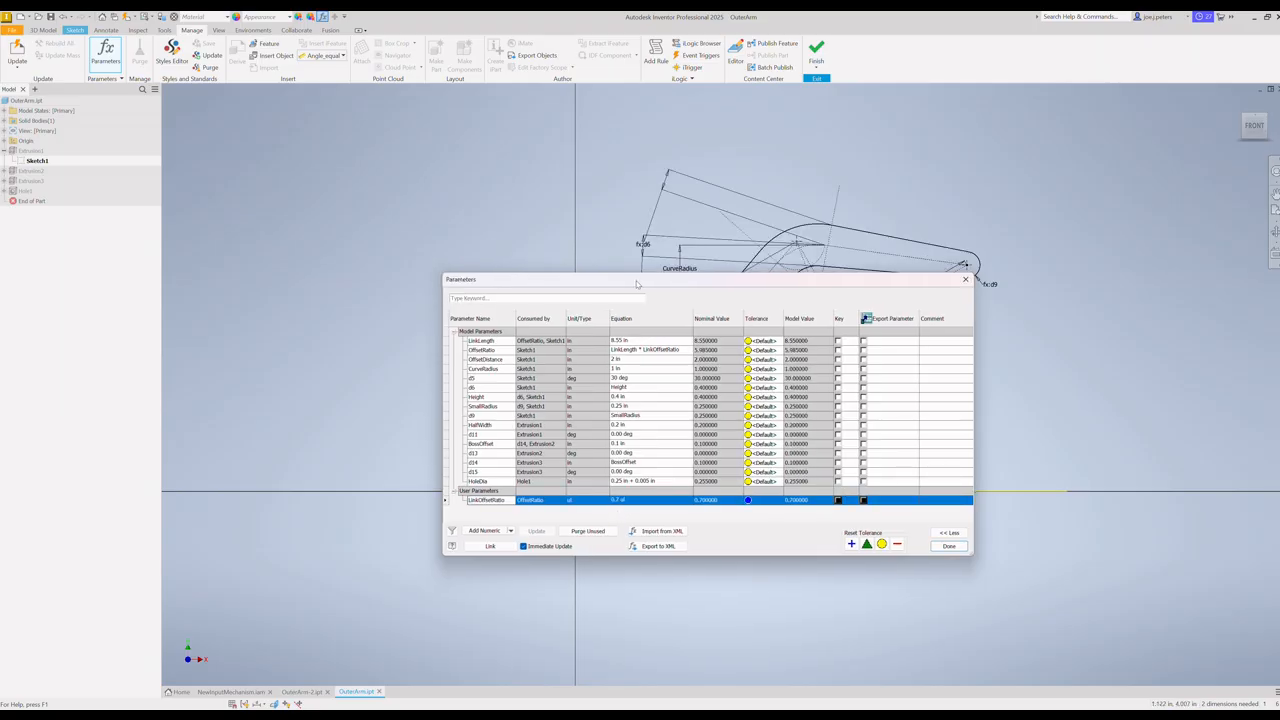
{"action": "mouse_move", "coordinate": [636, 283]}
{"action": "left_mouse_down"}
{"action": "mouse_move", "coordinate": [807, 451]}
{"action": "mouse_move", "coordinate": [607, 386]}
{"action": "mouse_move", "coordinate": [737, 465]}
{"action": "mouse_move", "coordinate": [752, 465]}
{"action": "mouse_move", "coordinate": [621, 396]}
{"action": "mouse_move", "coordinate": [895, 479]}
{"action": "mouse_move", "coordinate": [770, 342]}
{"action": "left_mouse_up"}
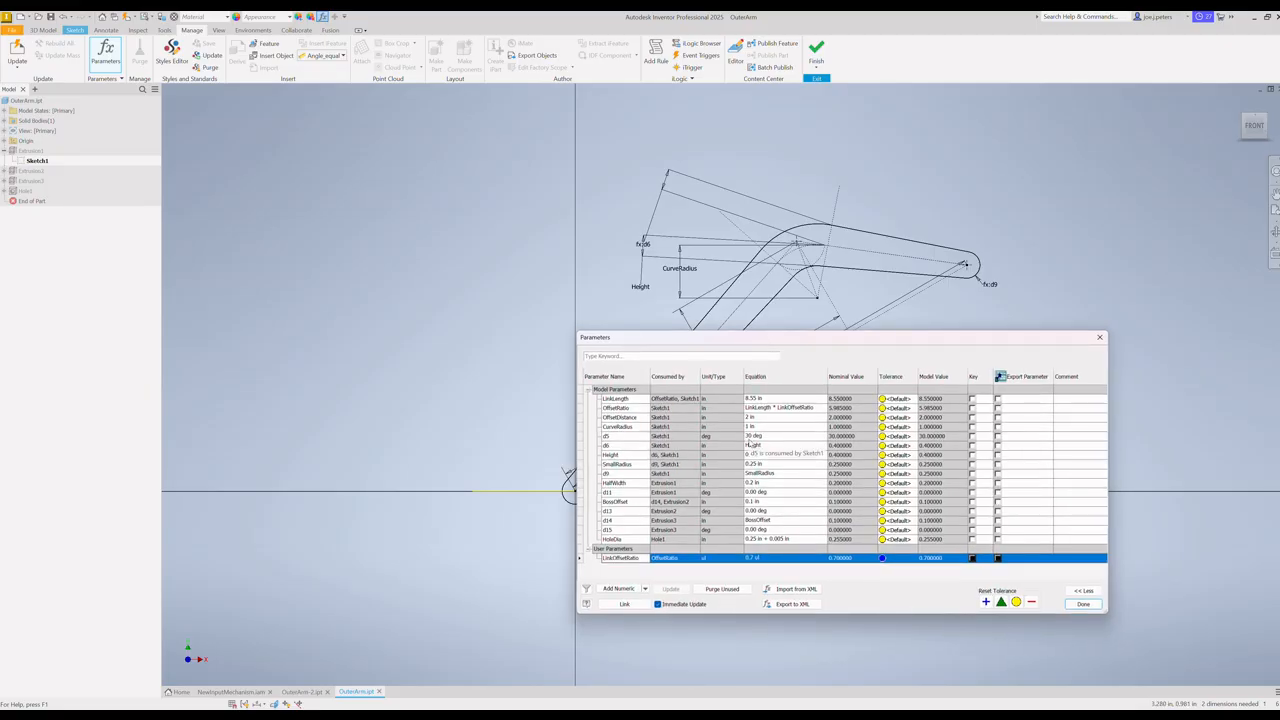
{"action": "left_click", "coordinate": [1083, 604]}
Step: Finish the outer arm sketch and save the OuterArm part
{"action": "left_click", "coordinate": [816, 52]}
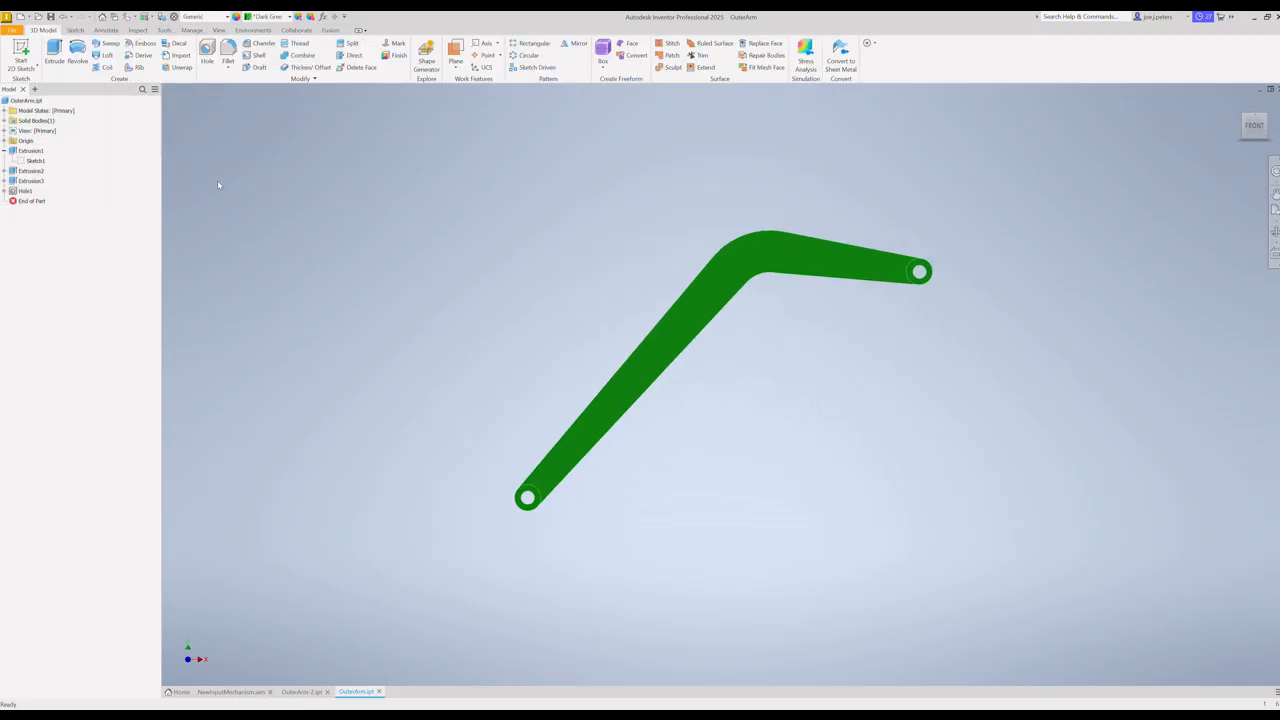
{"action": "left_click", "coordinate": [12, 30]}
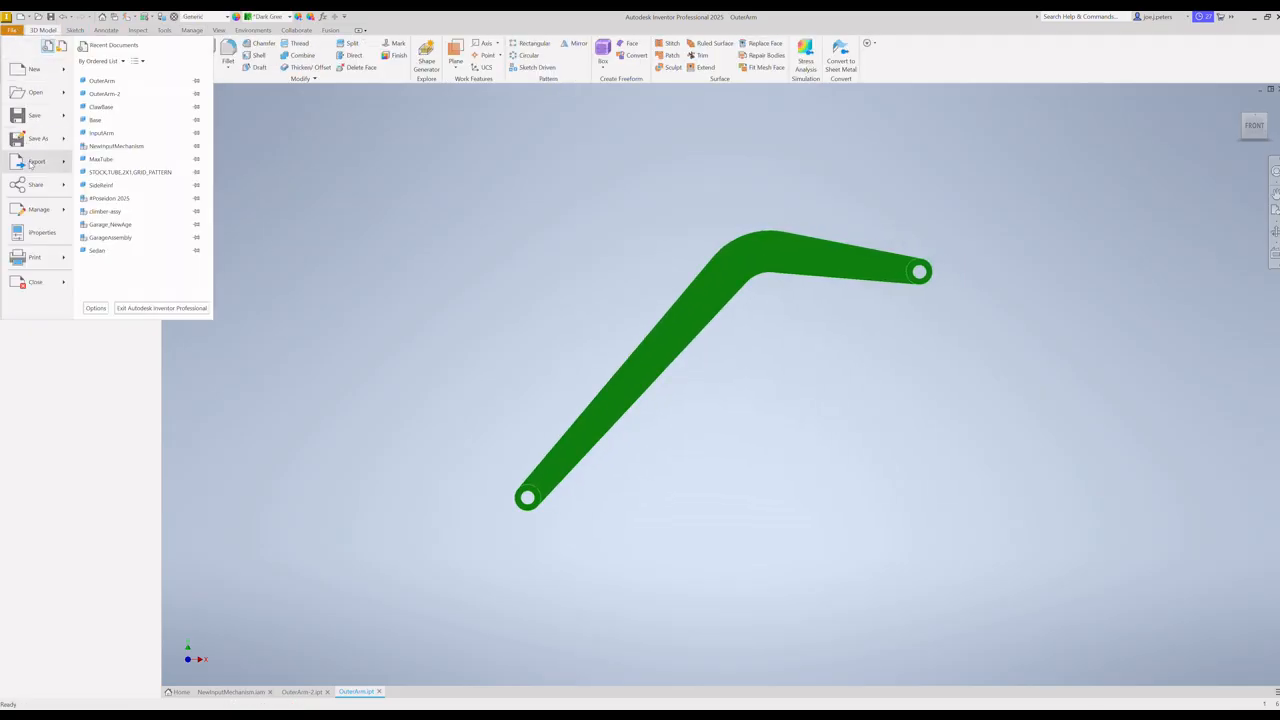
{"action": "left_click", "coordinate": [36, 118]}
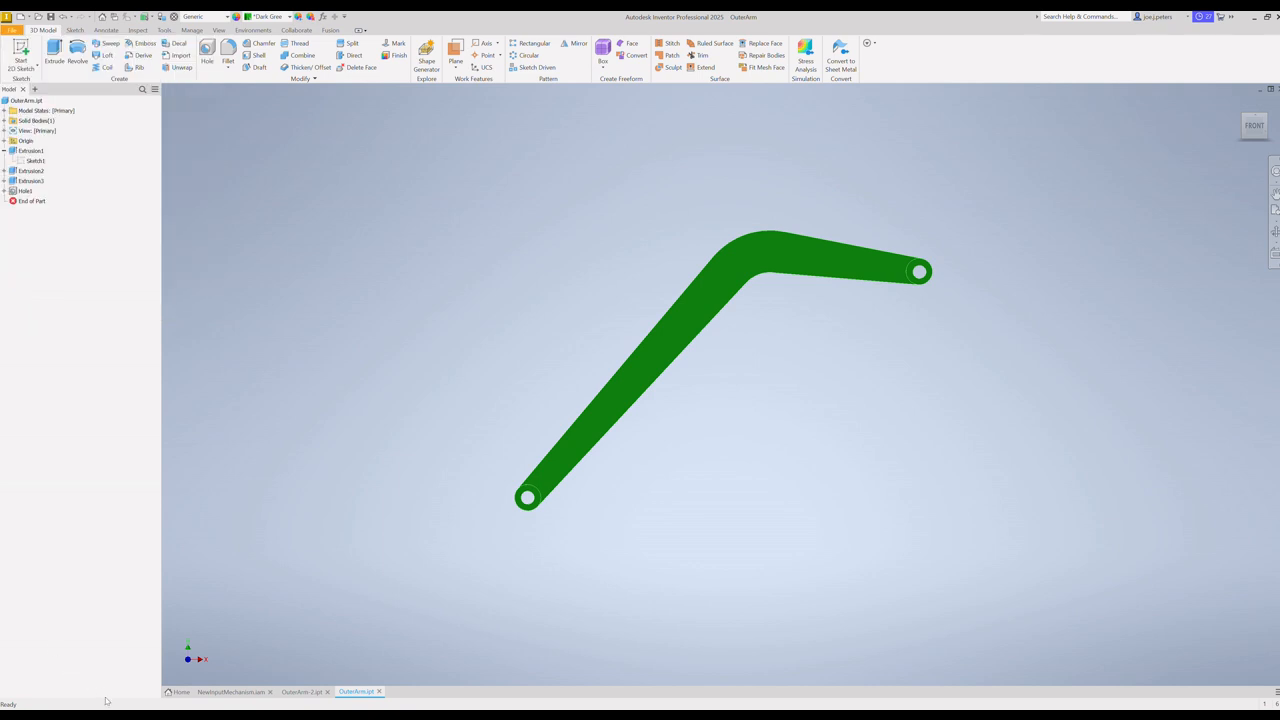
Step: Return to the NewInputMechanism assembly and swing the reshaped outer arm over to the far side to test the linkage travel
{"action": "left_click", "coordinate": [234, 692]}
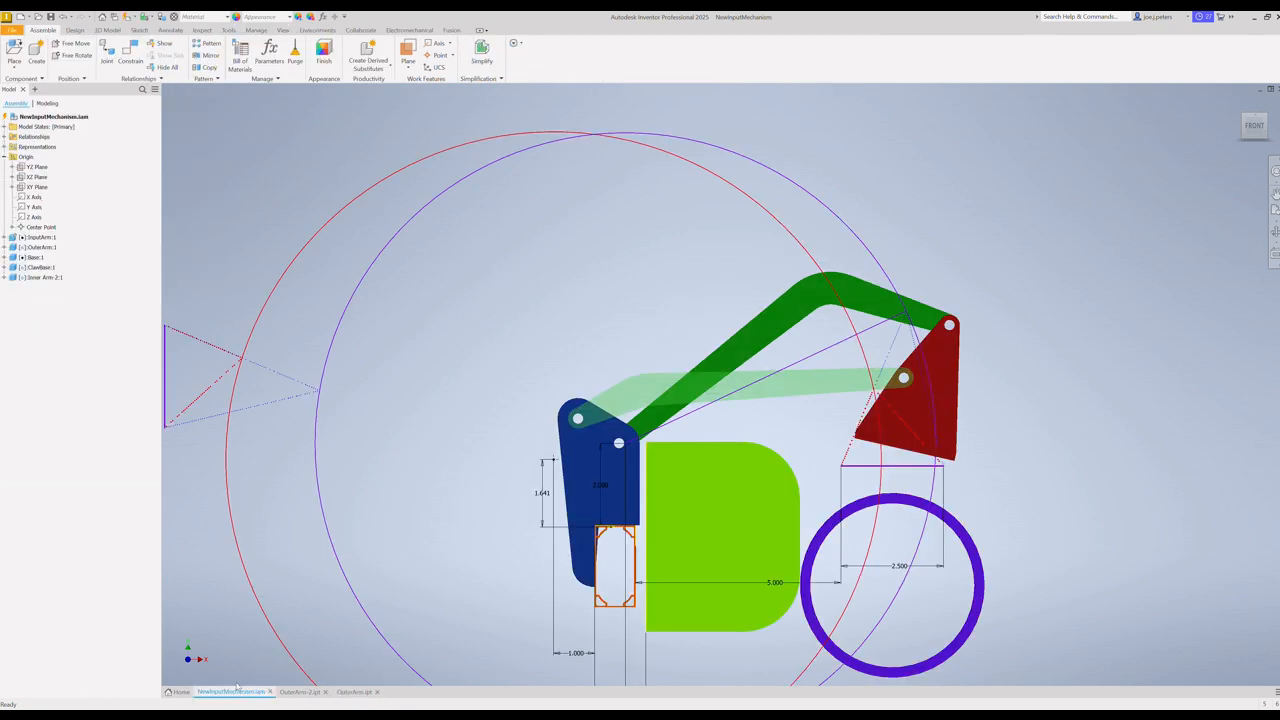
{"action": "left_click", "coordinate": [738, 365]}
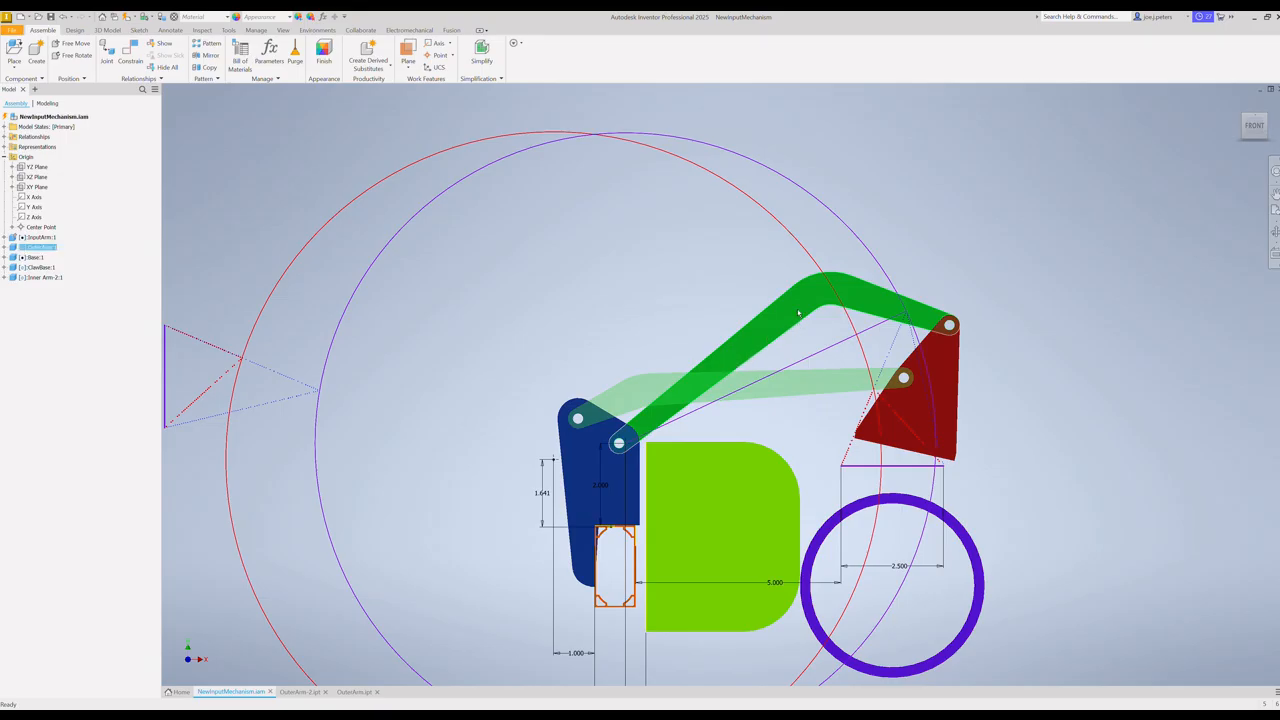
{"action": "left_click_drag", "start_coordinate": [738, 365], "coordinate": [555, 473]}
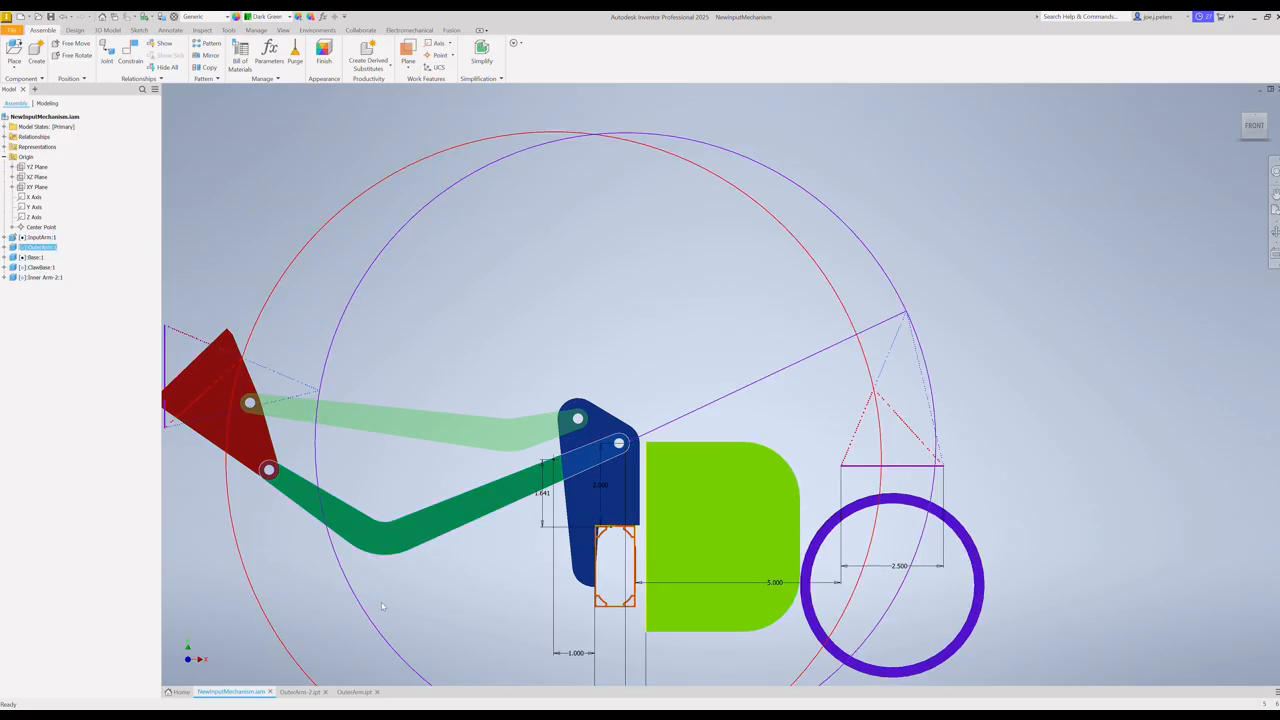
{"action": "left_click_drag", "start_coordinate": [478, 532], "coordinate": [358, 507]}
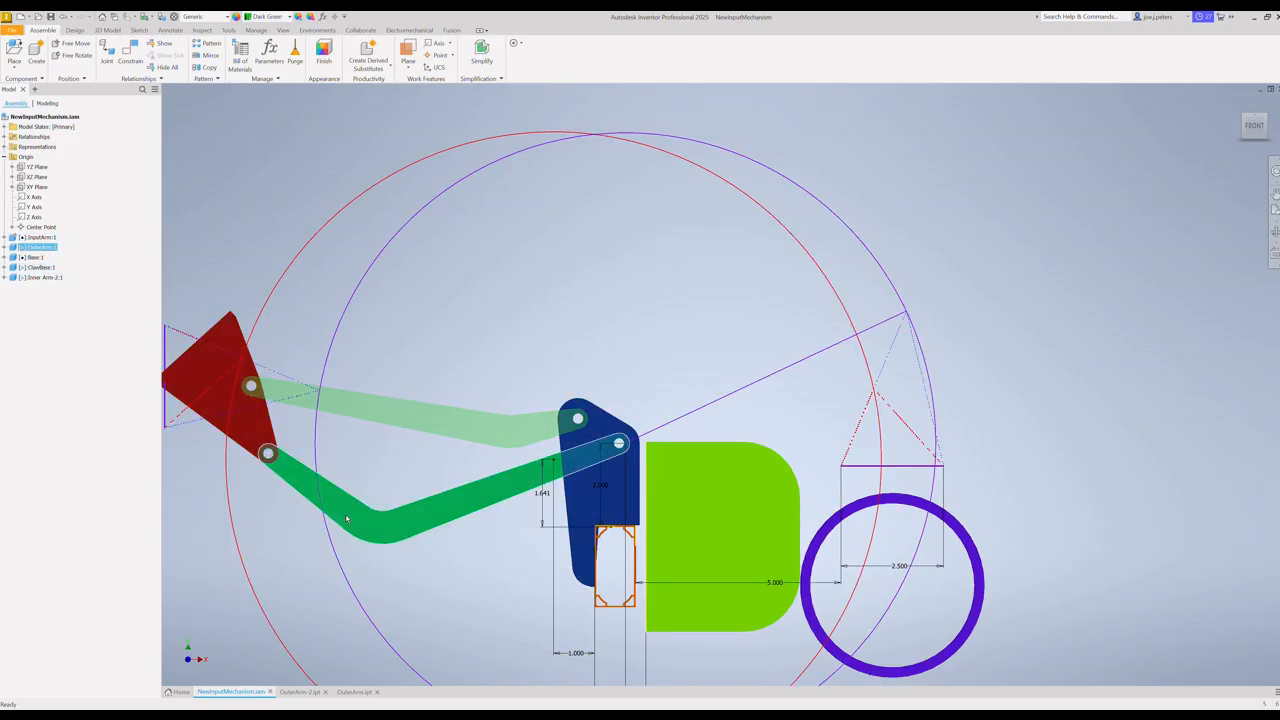
Step: Switch back to the OuterArm part and reopen Sketch1 for editing
{"action": "left_click", "coordinate": [352, 691]}
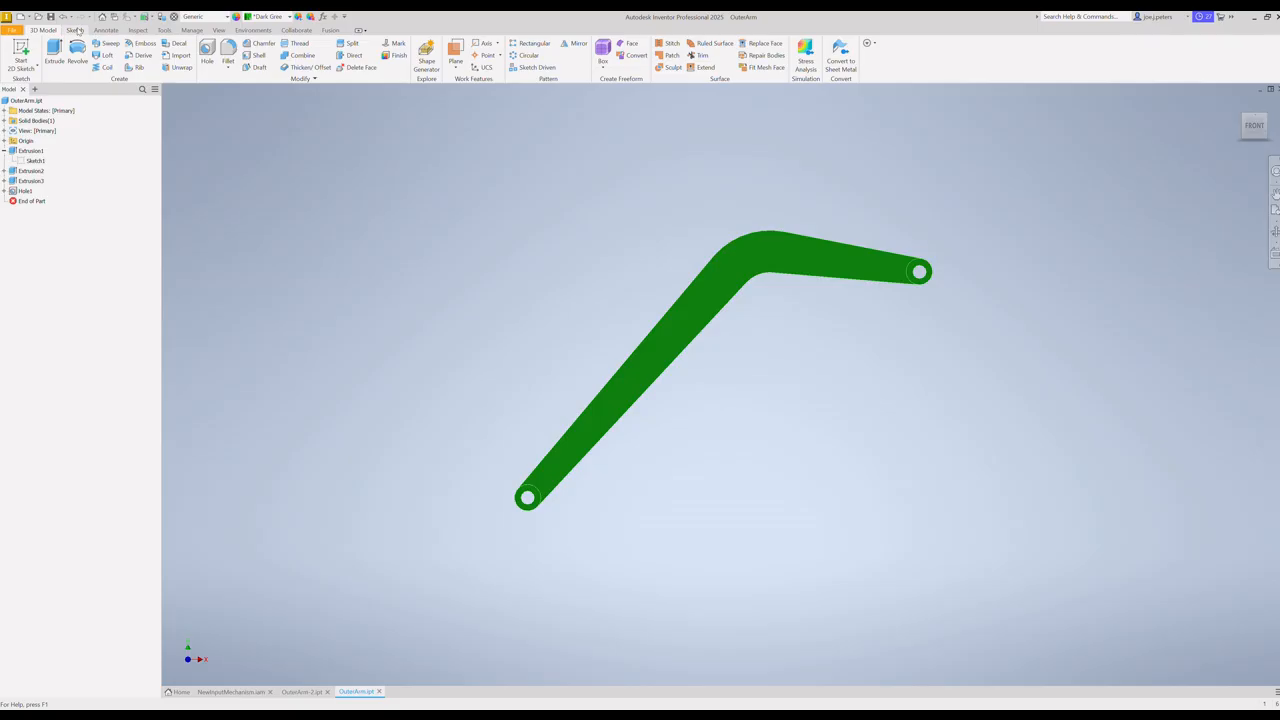
{"action": "right_click", "coordinate": [33, 161]}
{"action": "left_click", "coordinate": [56, 193]}
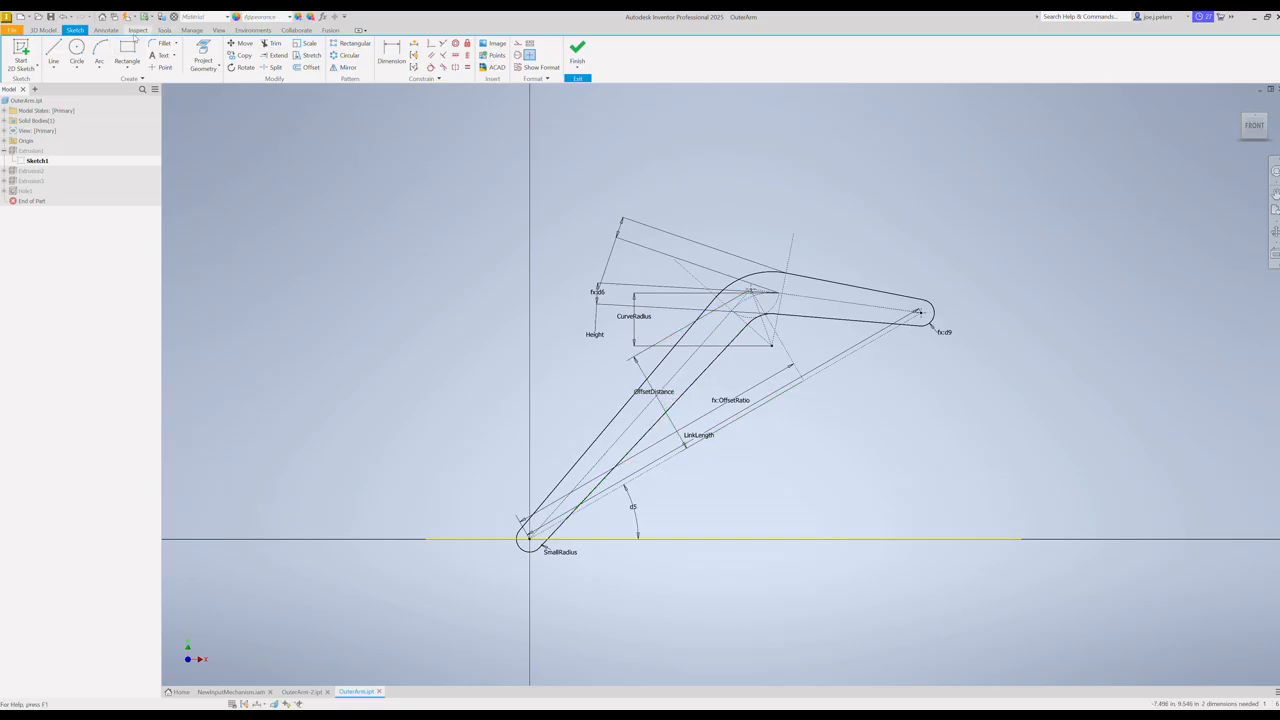
Step: Set the outer arm's OffsetDistance parameter to 0 in
{"action": "left_click", "coordinate": [191, 30]}
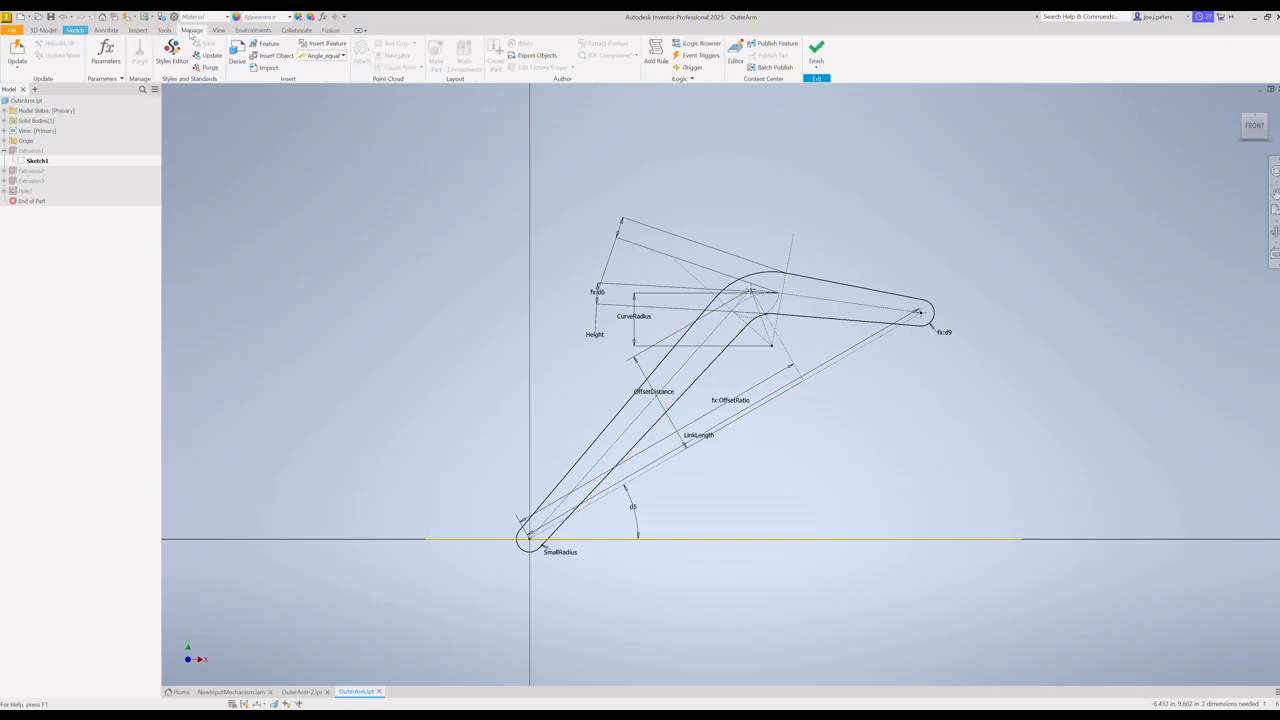
{"action": "left_click", "coordinate": [106, 55]}
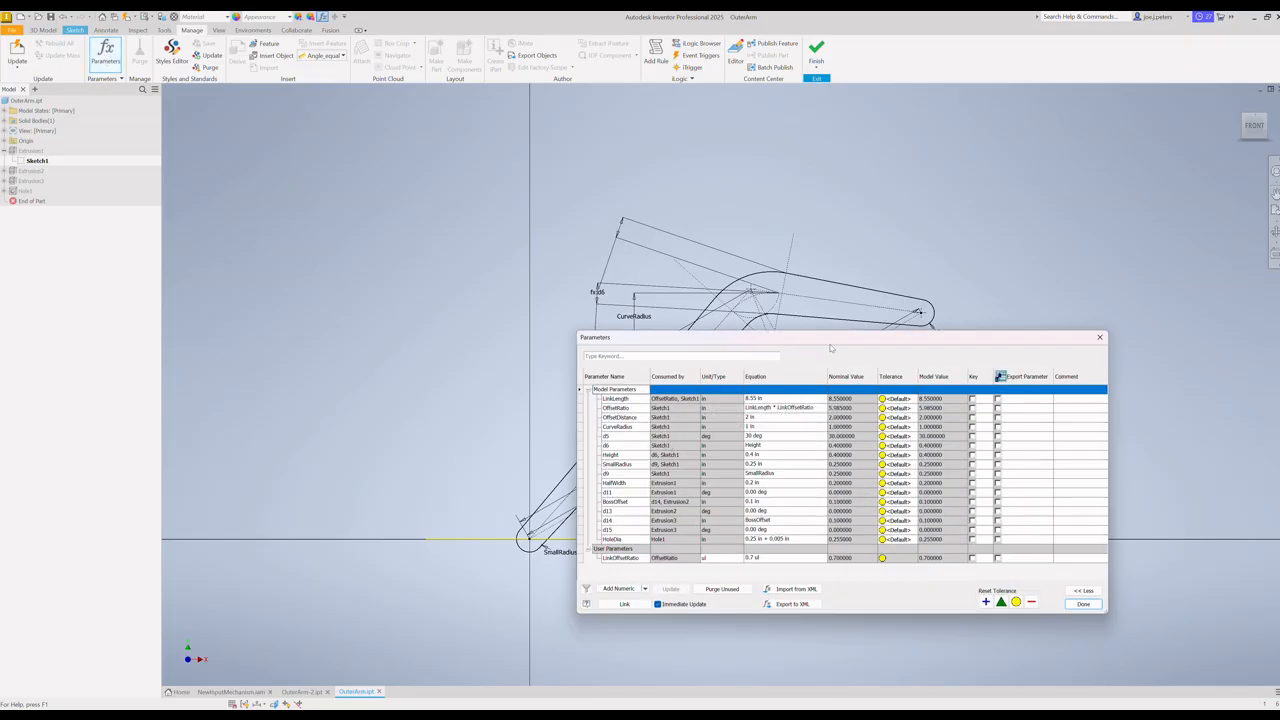
{"action": "mouse_move", "coordinate": [836, 344]}
{"action": "left_mouse_down"}
{"action": "mouse_move", "coordinate": [887, 540]}
{"action": "mouse_move", "coordinate": [921, 460]}
{"action": "mouse_move", "coordinate": [844, 340]}
{"action": "mouse_move", "coordinate": [892, 525]}
{"action": "mouse_move", "coordinate": [849, 212]}
{"action": "left_mouse_up"}
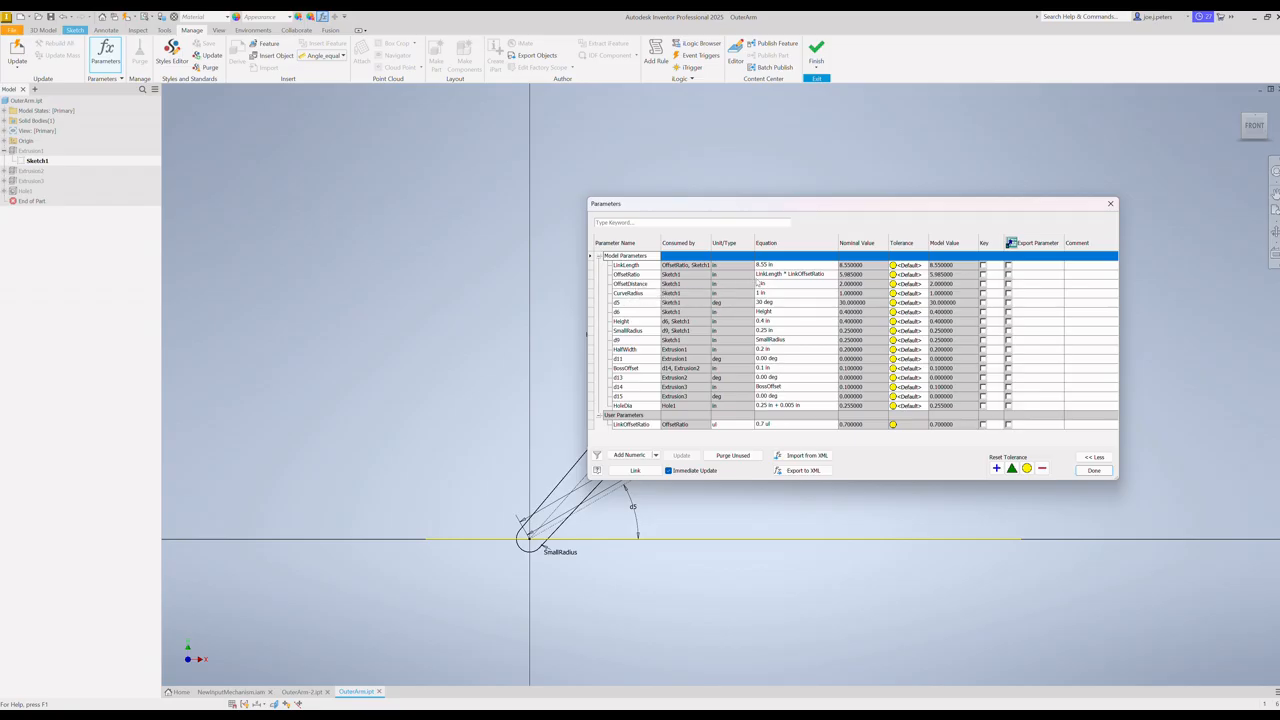
{"action": "left_click", "coordinate": [760, 284]}
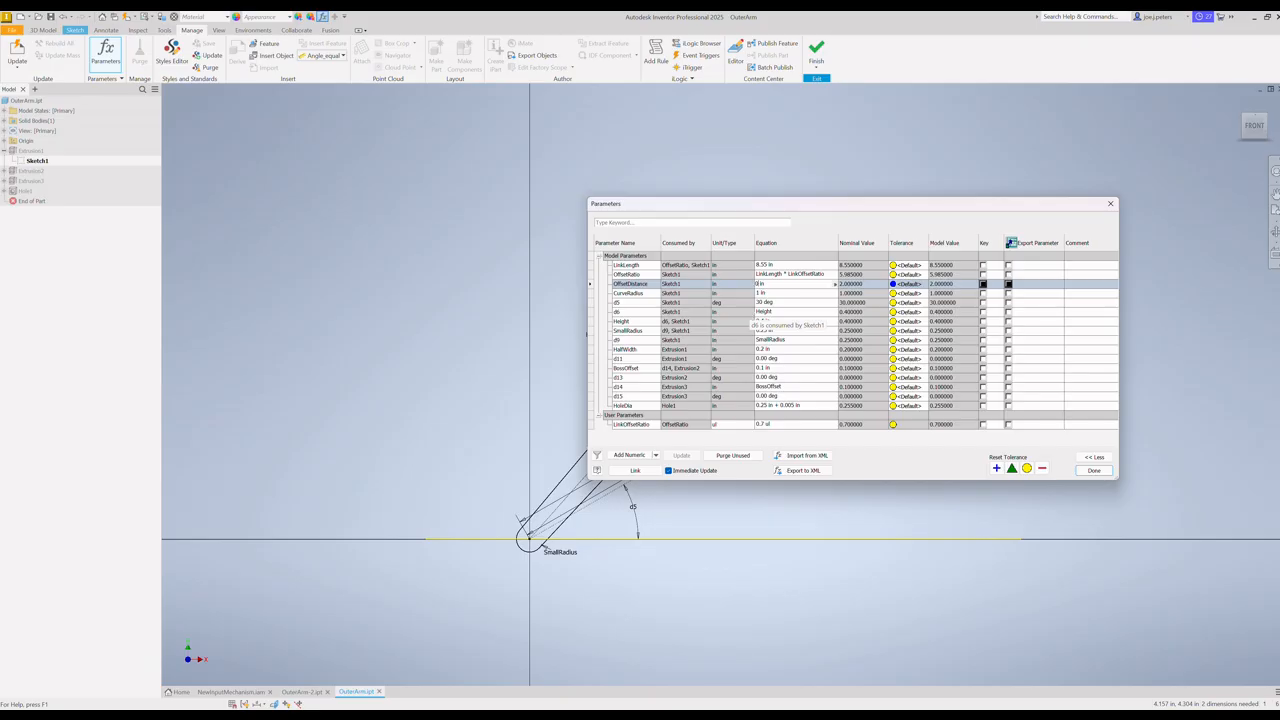
{"action": "type", "text": "0"}
{"action": "key", "text": "Return"}
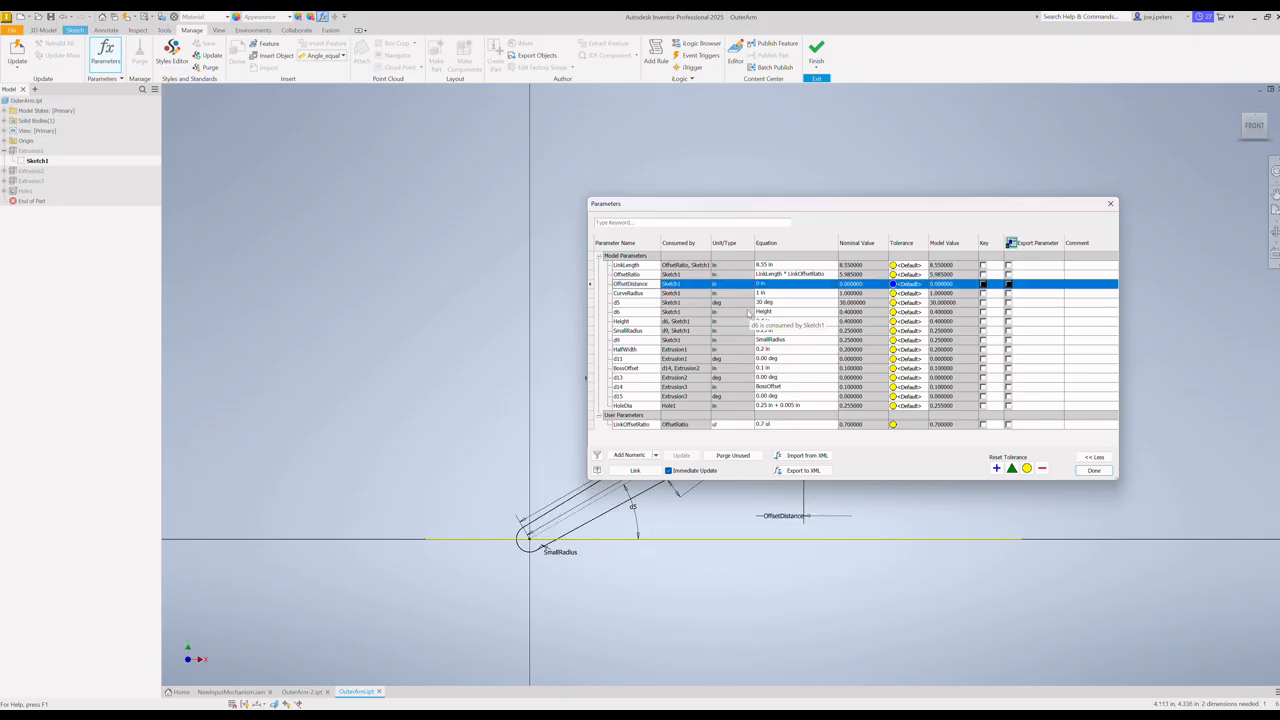
Step: Close the parameter table, finish editing Sketch1 and save the OuterArm part
{"action": "left_click_drag", "start_coordinate": [881, 208], "coordinate": [531, 106]}
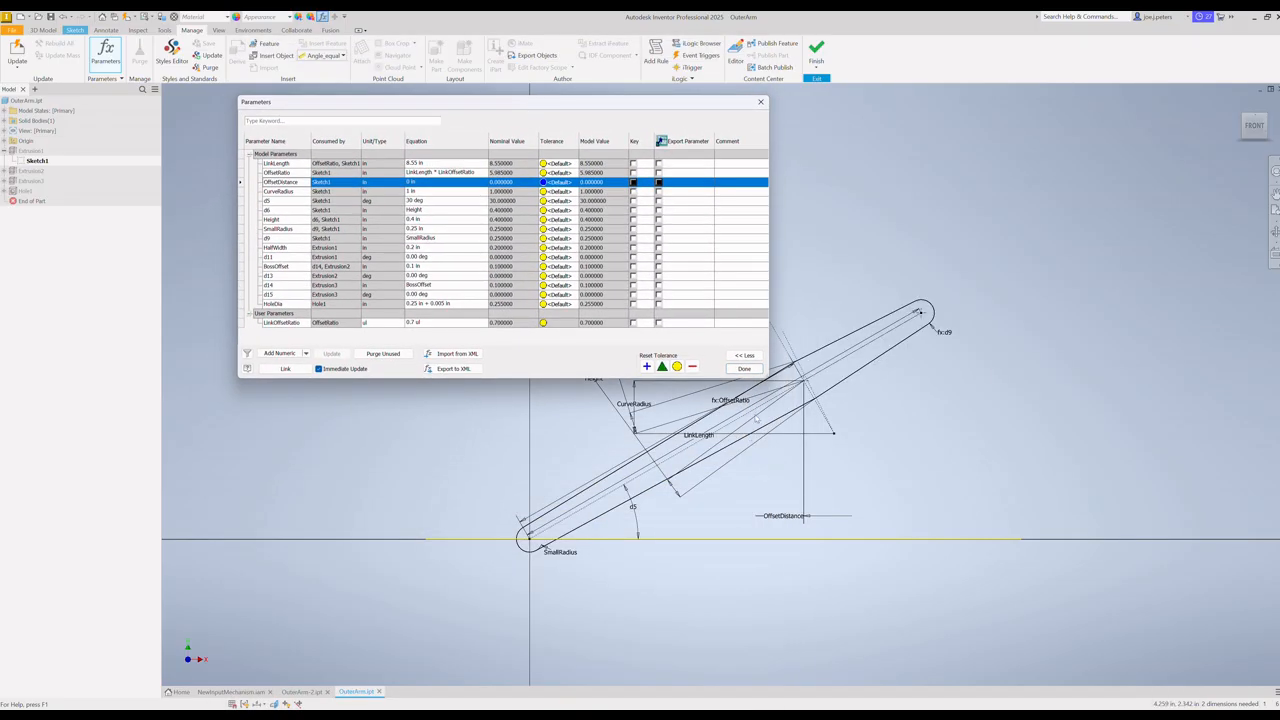
{"action": "left_click", "coordinate": [745, 369]}
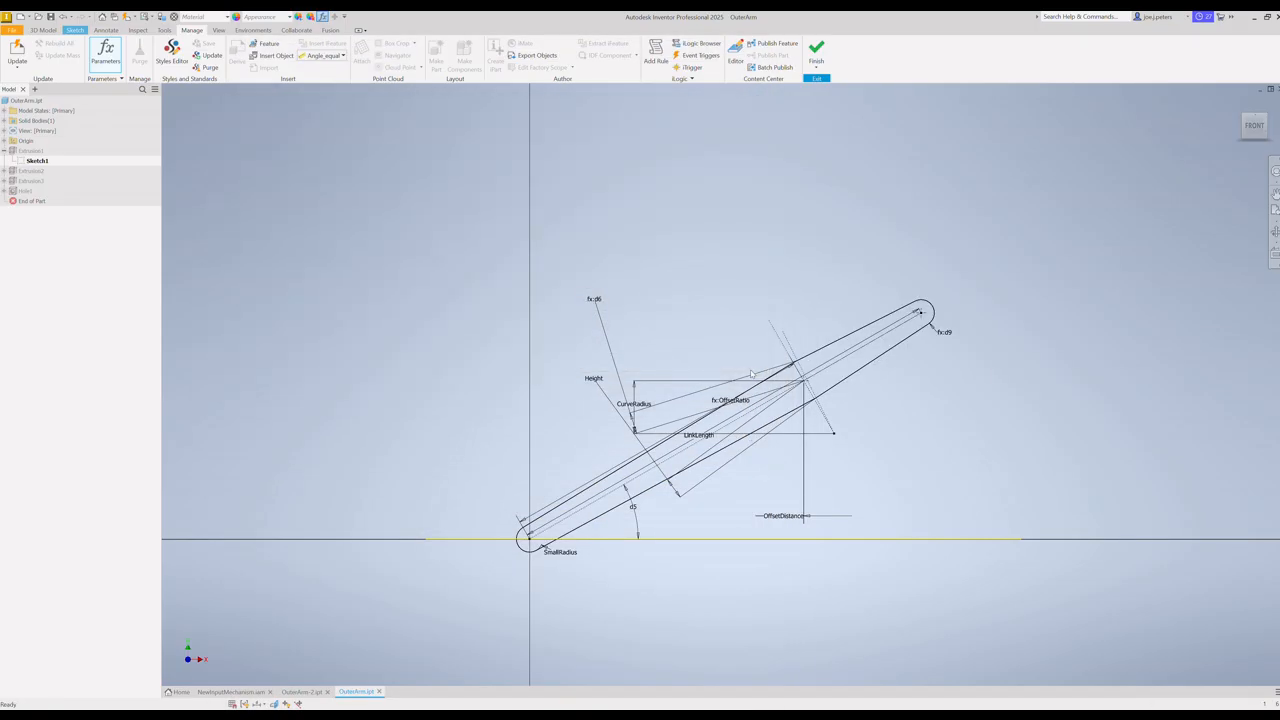
{"action": "left_click", "coordinate": [817, 62]}
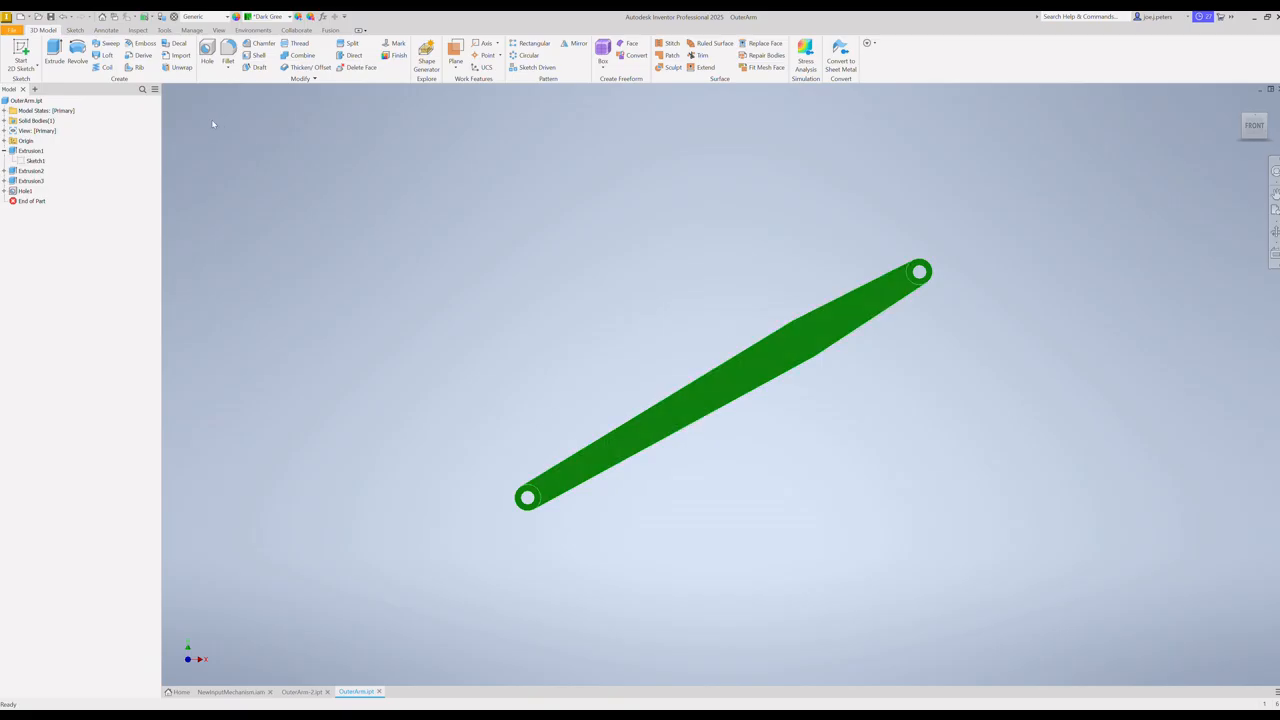
{"action": "left_click", "coordinate": [12, 30]}
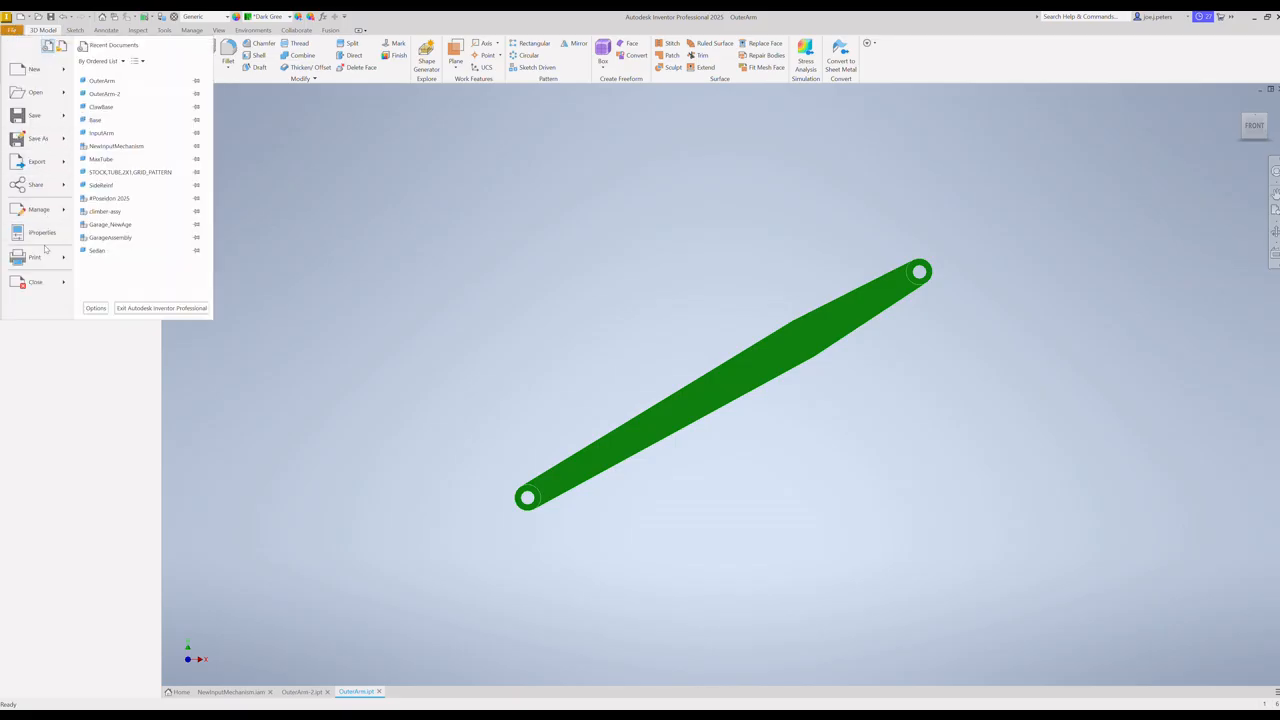
{"action": "left_click", "coordinate": [36, 115]}
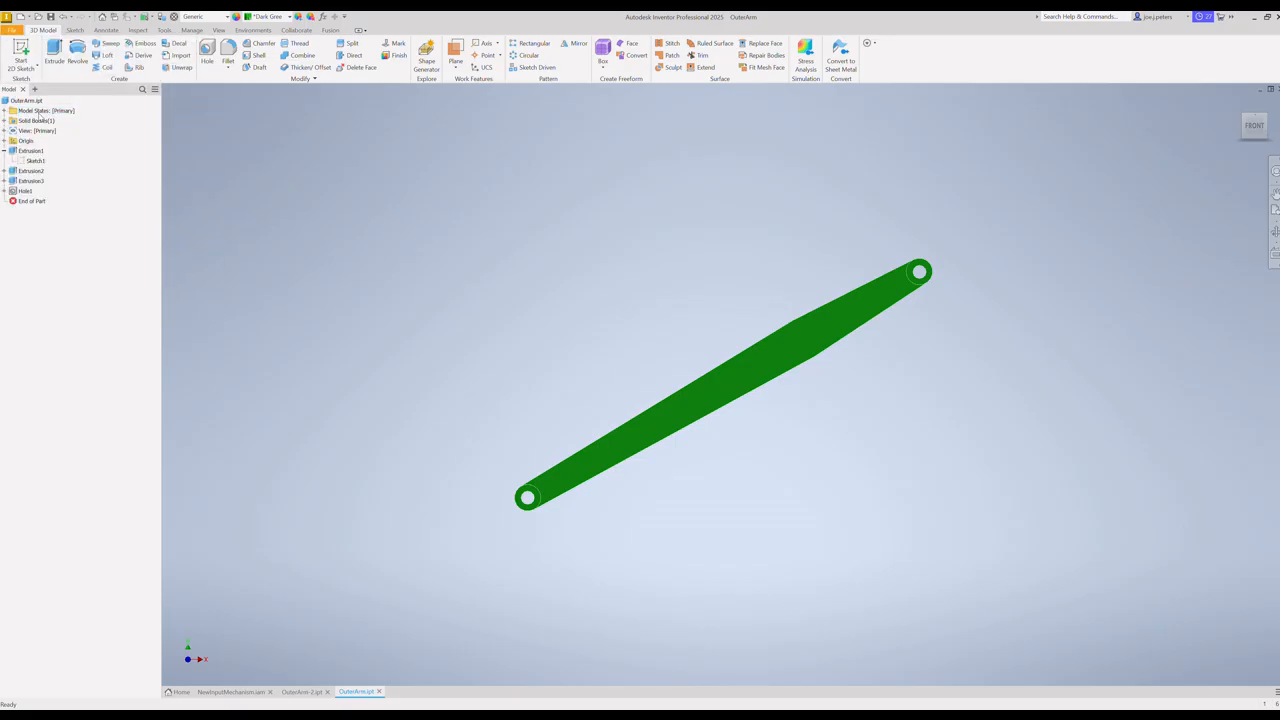
Step: Return to the NewInputMechanism assembly and swing the straightened outer arm back and forth between both sides to test the linkage travel
{"action": "left_click", "coordinate": [231, 692]}
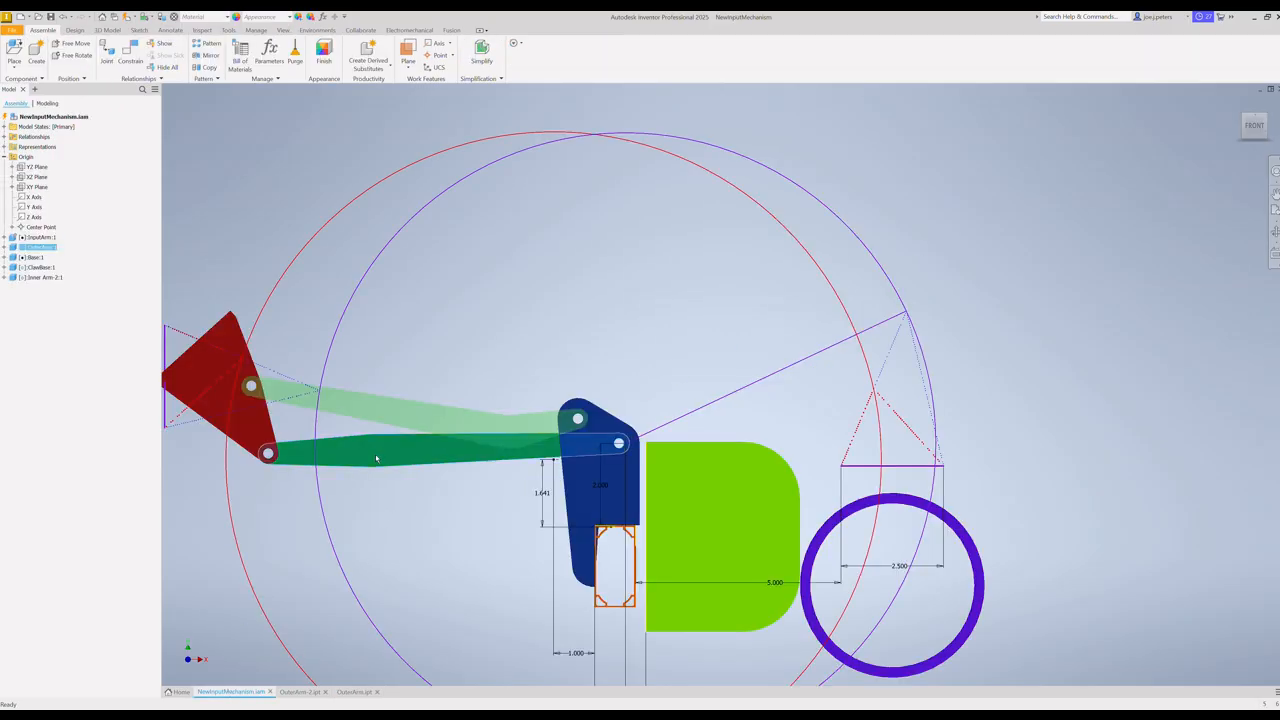
{"action": "left_click_drag", "start_coordinate": [376, 458], "coordinate": [690, 410]}
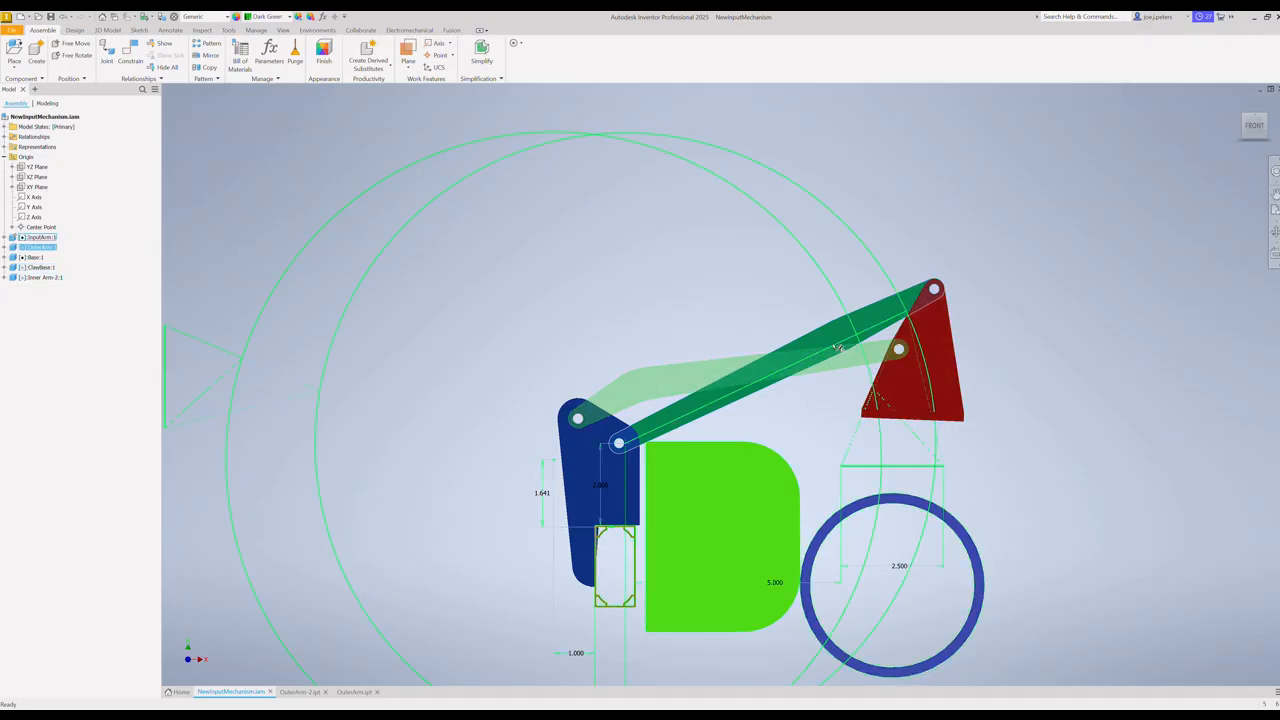
{"action": "mouse_move", "coordinate": [831, 336]}
{"action": "left_mouse_down"}
{"action": "mouse_move", "coordinate": [841, 346]}
{"action": "mouse_move", "coordinate": [835, 331]}
{"action": "left_mouse_up"}
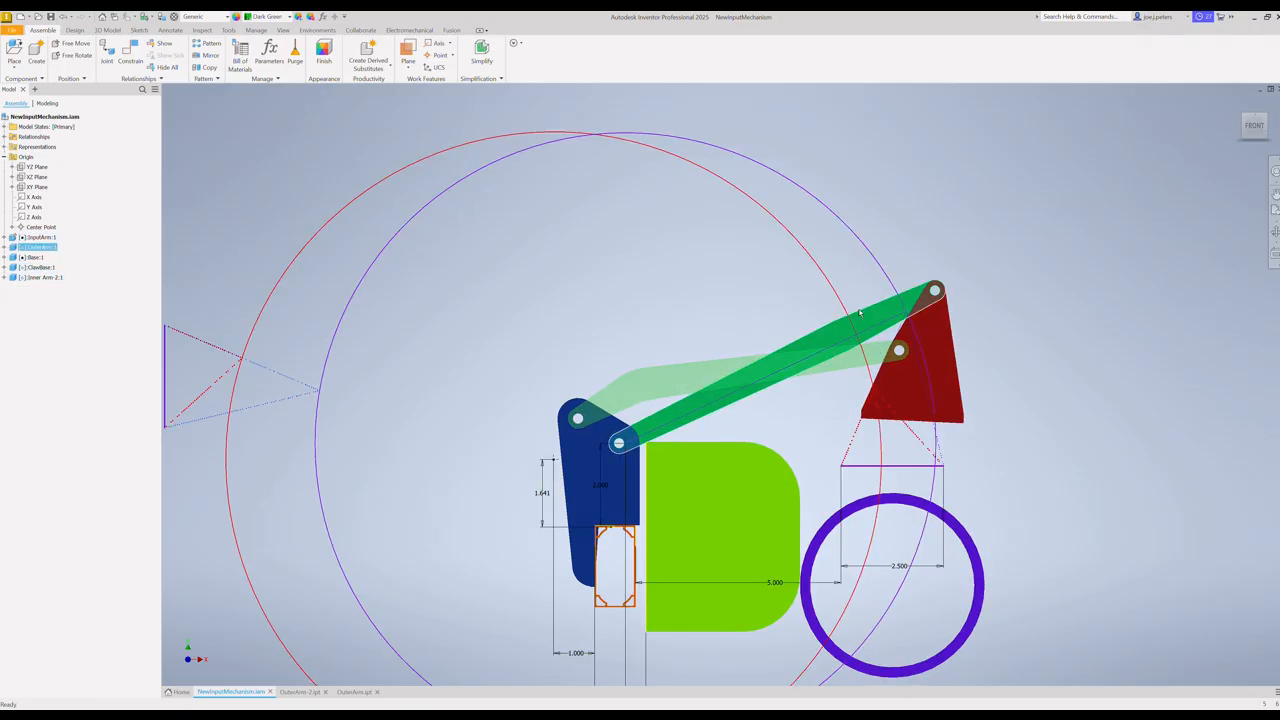
{"action": "left_click_drag", "start_coordinate": [831, 336], "coordinate": [412, 529]}
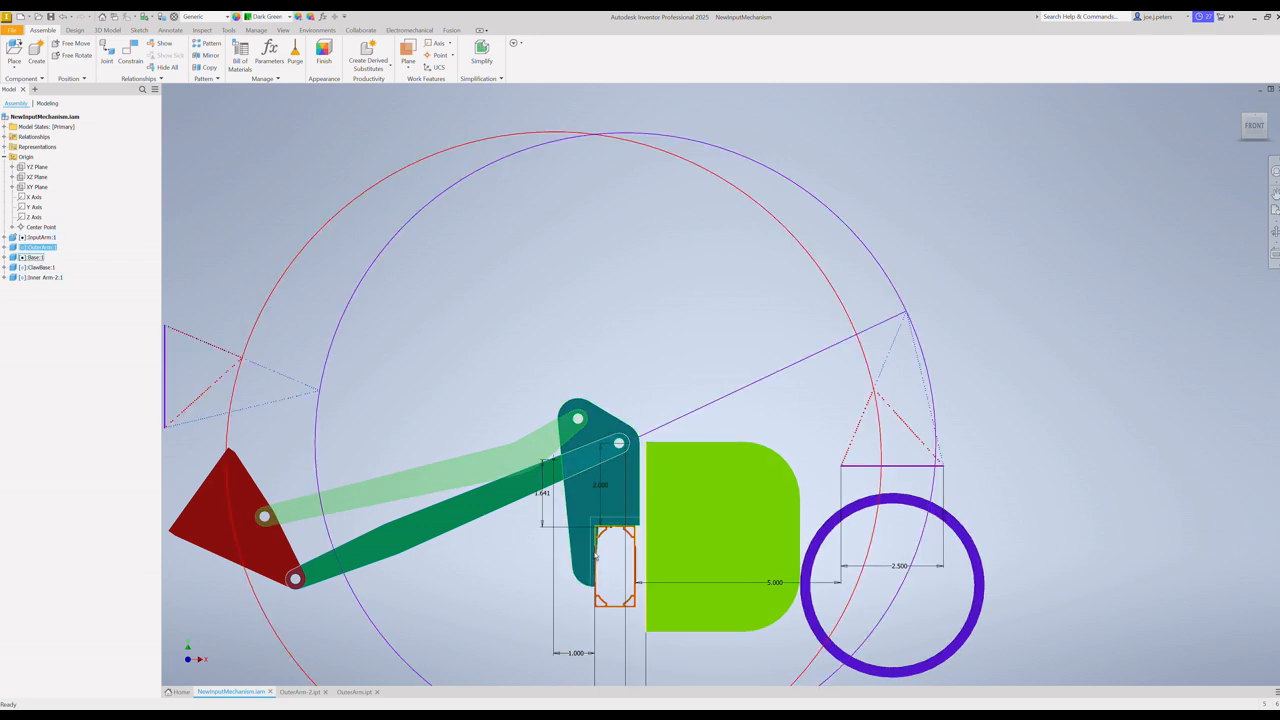
{"action": "left_click_drag", "start_coordinate": [414, 533], "coordinate": [706, 402]}
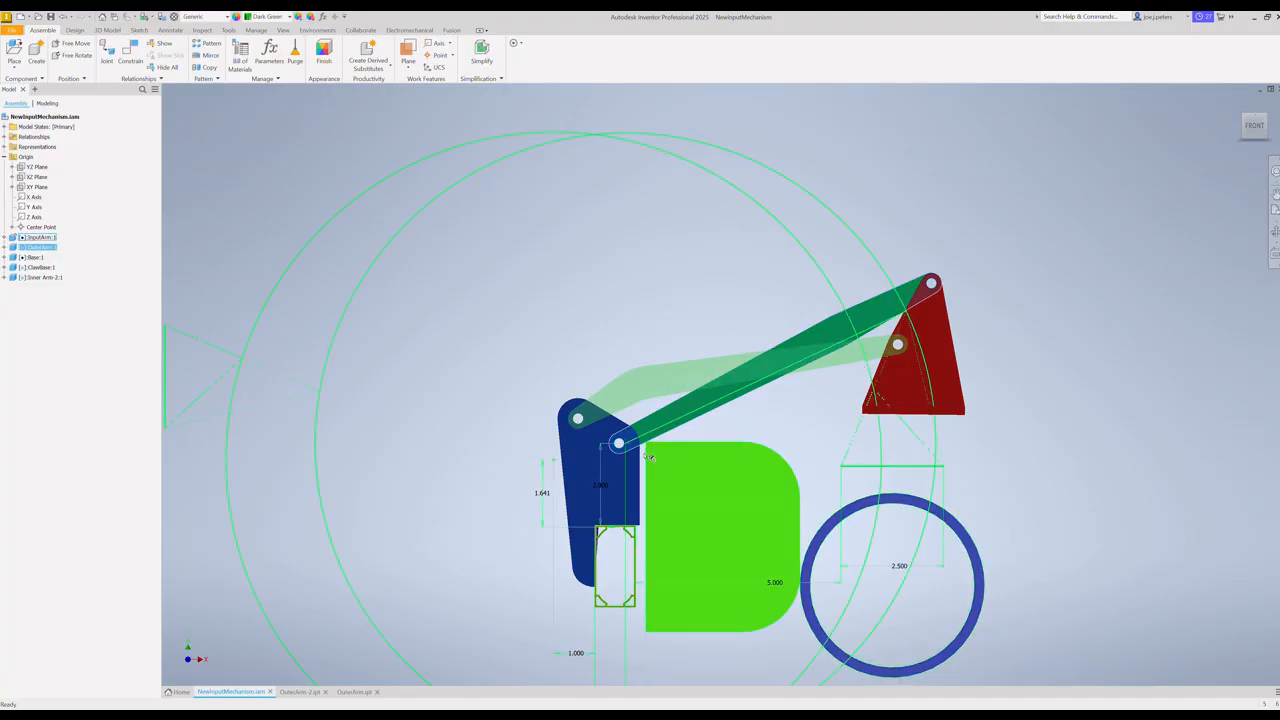
Step: Switch to the OuterArm part and set its OffsetDistance parameter to 0.5 in
{"action": "left_click", "coordinate": [355, 691]}
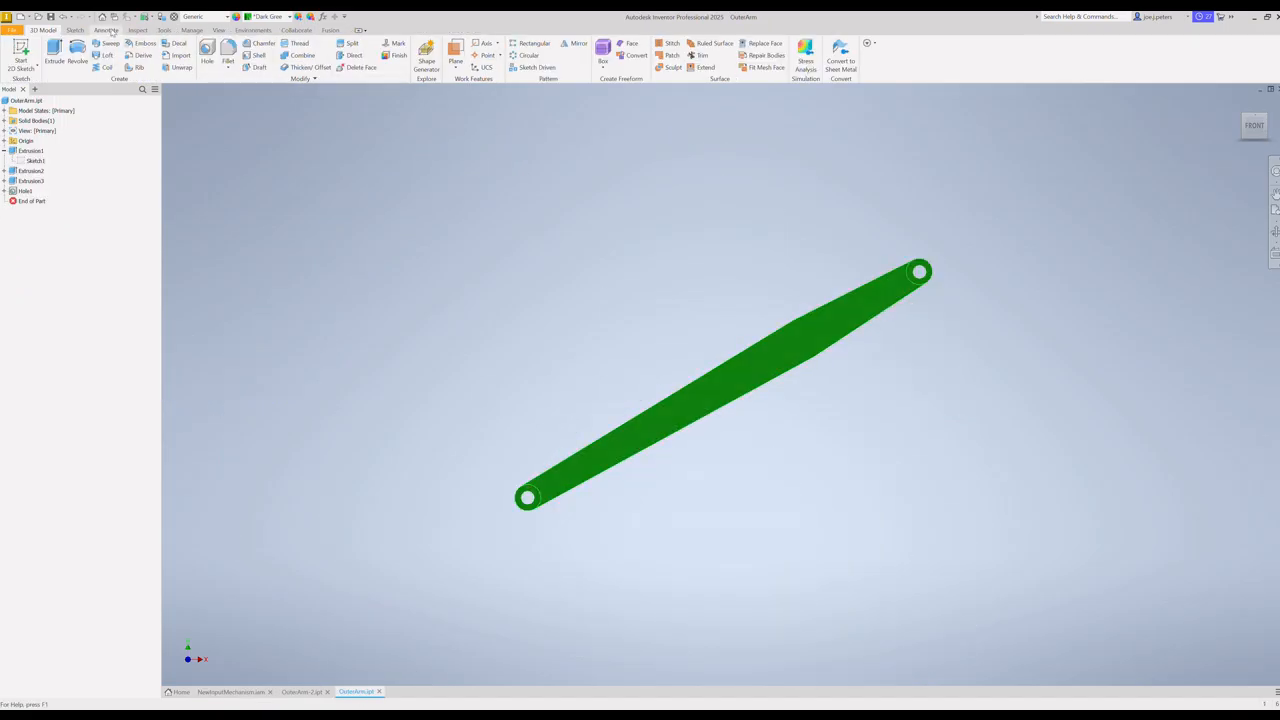
{"action": "left_click", "coordinate": [192, 30]}
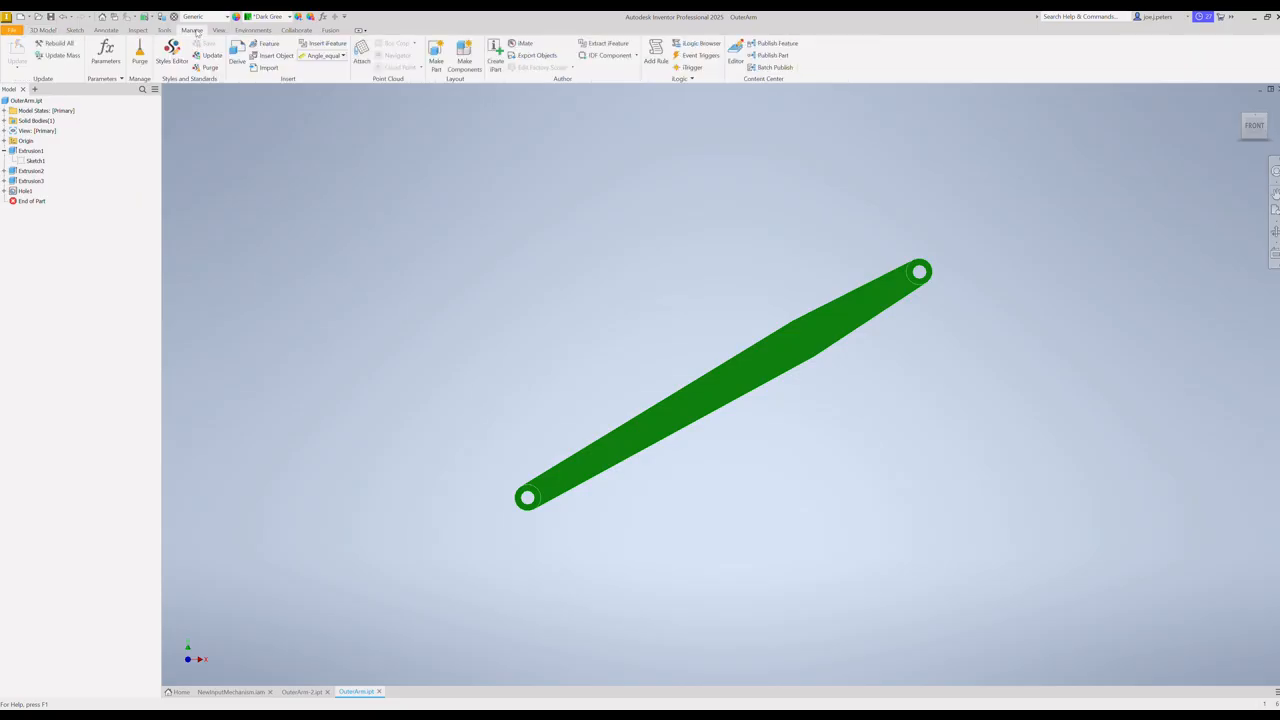
{"action": "left_click", "coordinate": [104, 55]}
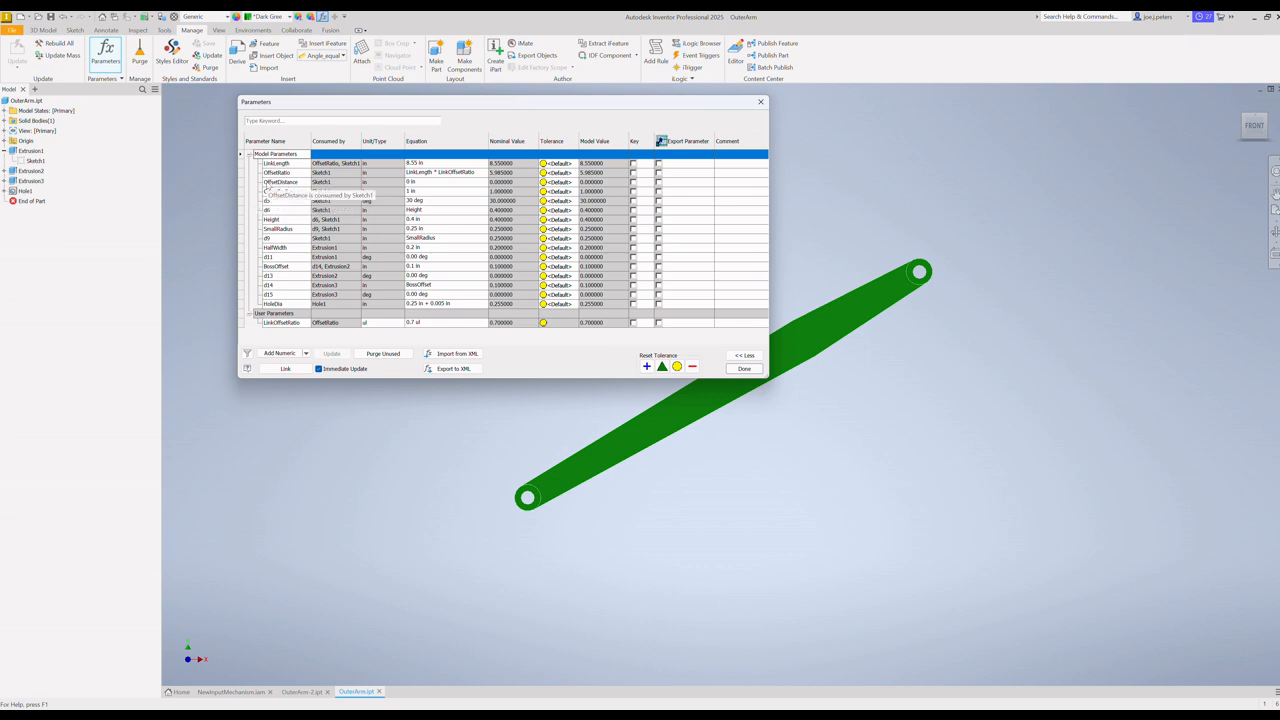
{"action": "left_click", "coordinate": [416, 182]}
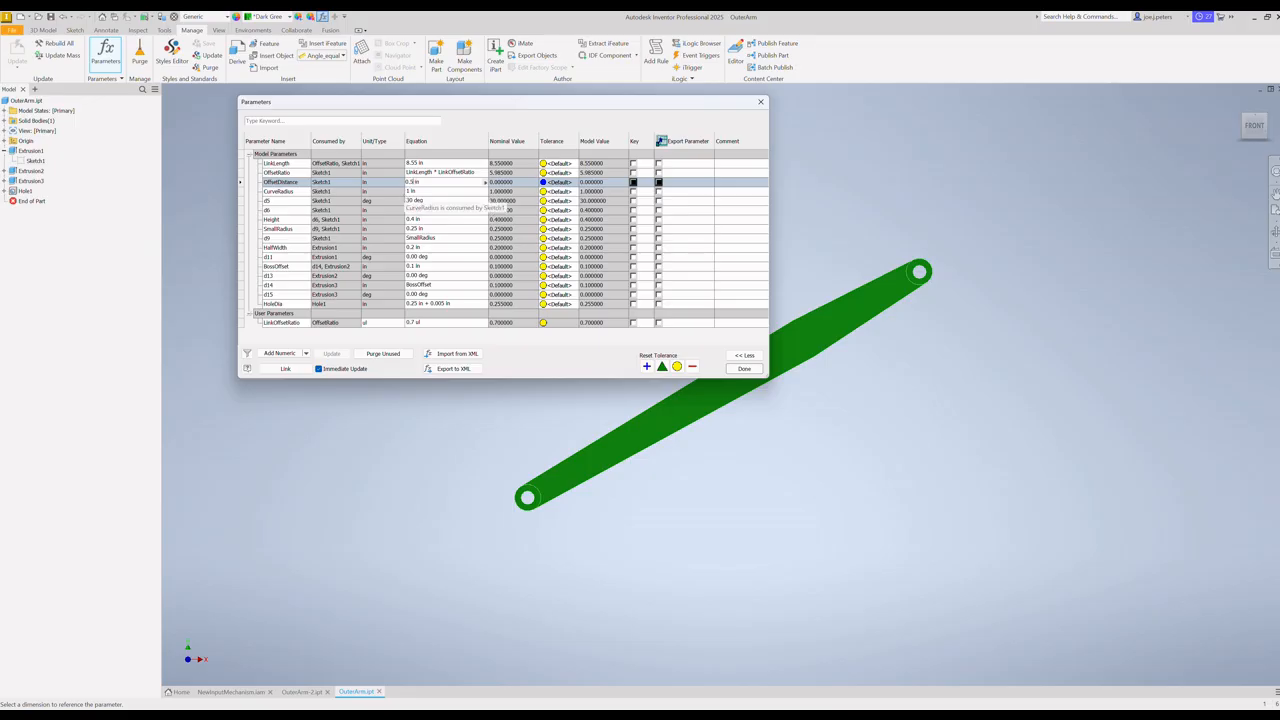
Step: Set the outer arm's LinkOffsetRatio parameter to 0.3 ul and save the OuterArm part
{"action": "left_click", "coordinate": [411, 323]}
{"action": "left_click", "coordinate": [413, 323]}
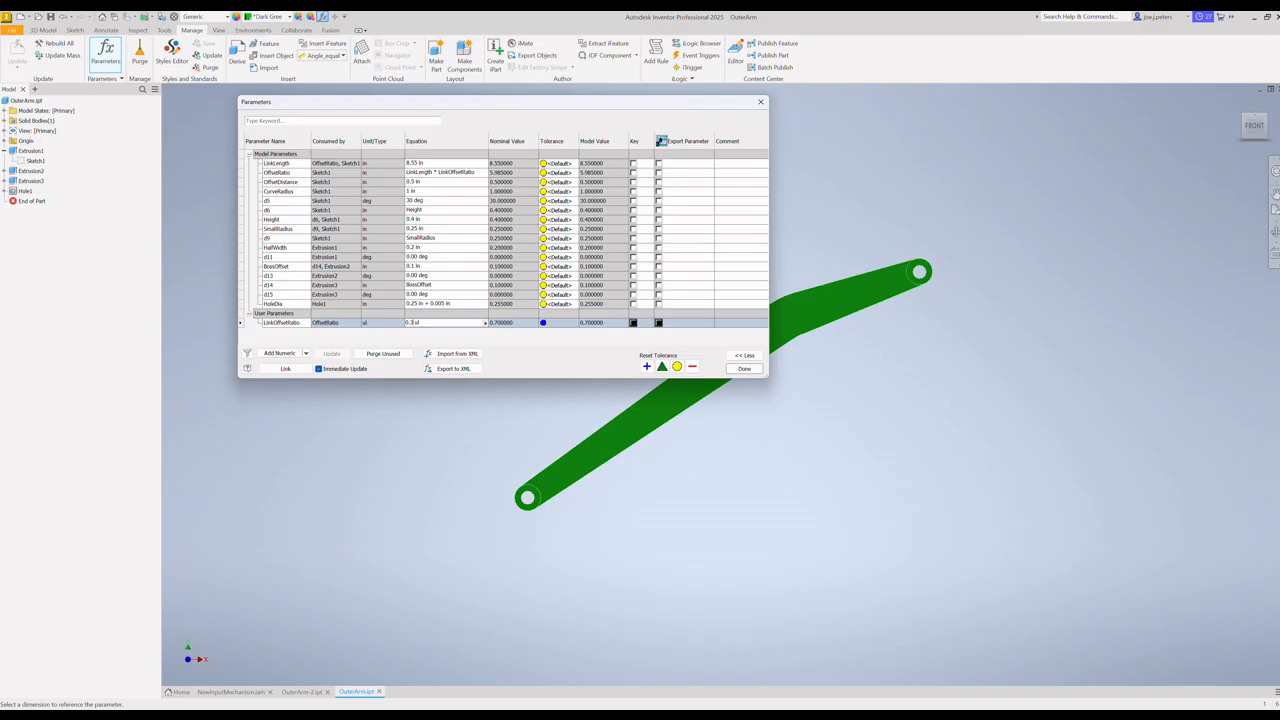
{"action": "key", "text": "Return"}
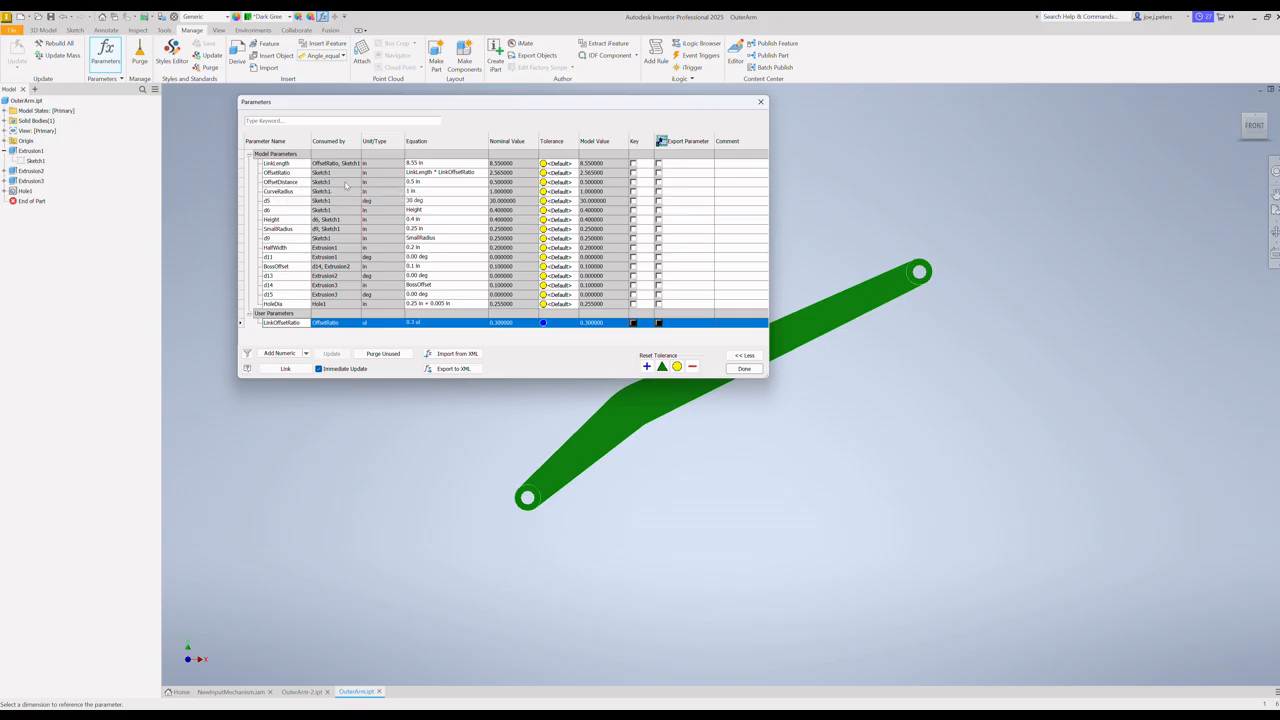
{"action": "left_click", "coordinate": [745, 369]}
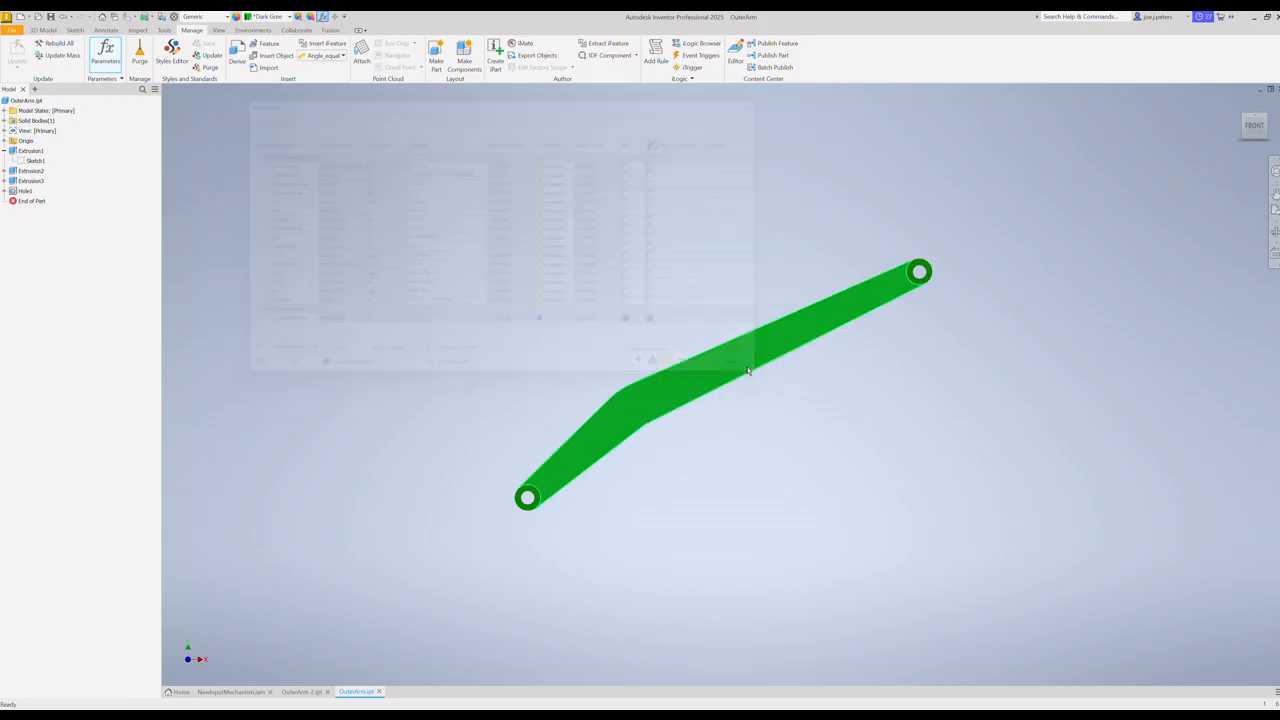
{"action": "left_click", "coordinate": [14, 35]}
{"action": "left_click", "coordinate": [35, 117]}
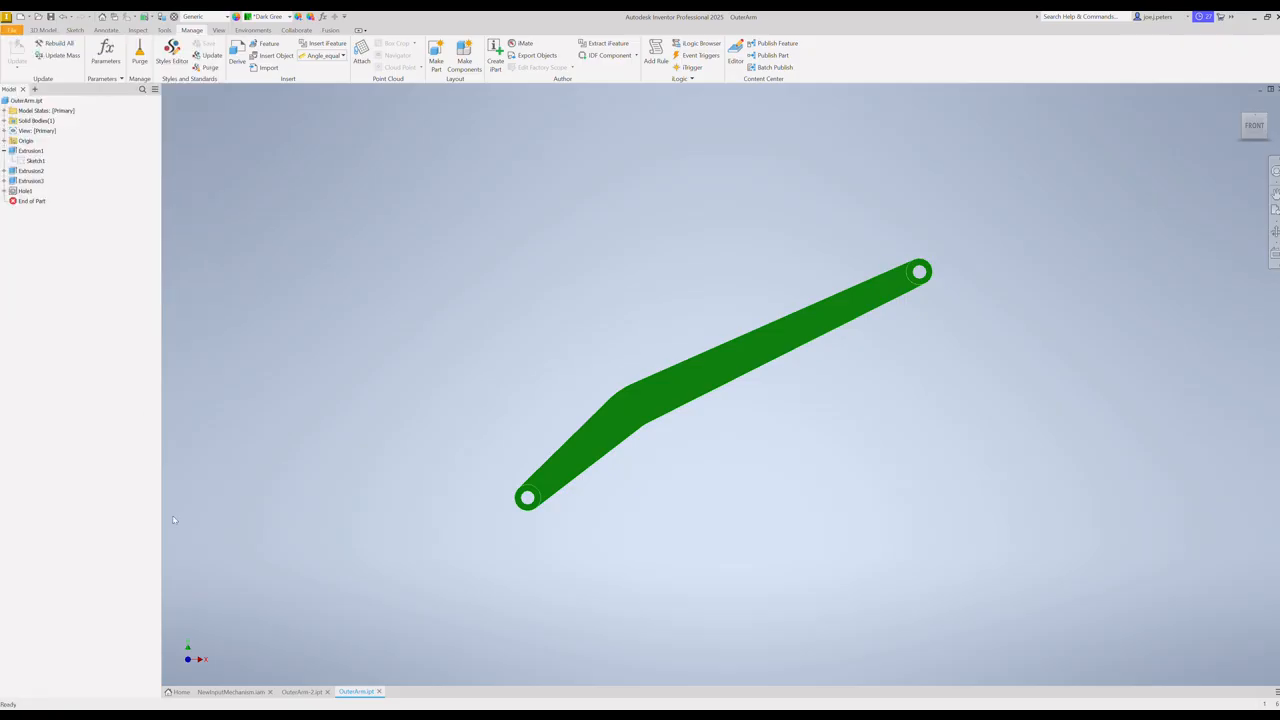
Step: Return to the NewInputMechanism assembly and lower the reshaped outer arm toward the green block to check its clearance
{"action": "left_click", "coordinate": [231, 692]}
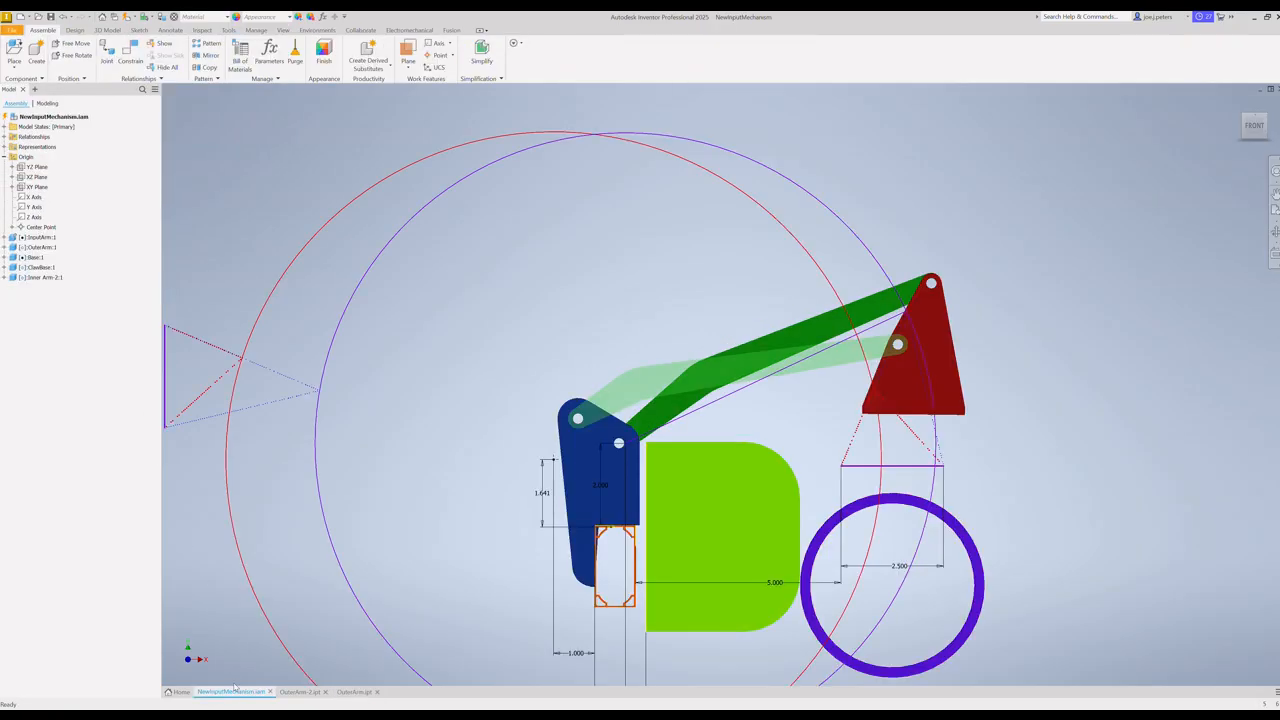
{"action": "left_click", "coordinate": [804, 332]}
{"action": "left_click_drag", "start_coordinate": [804, 332], "coordinate": [818, 361]}
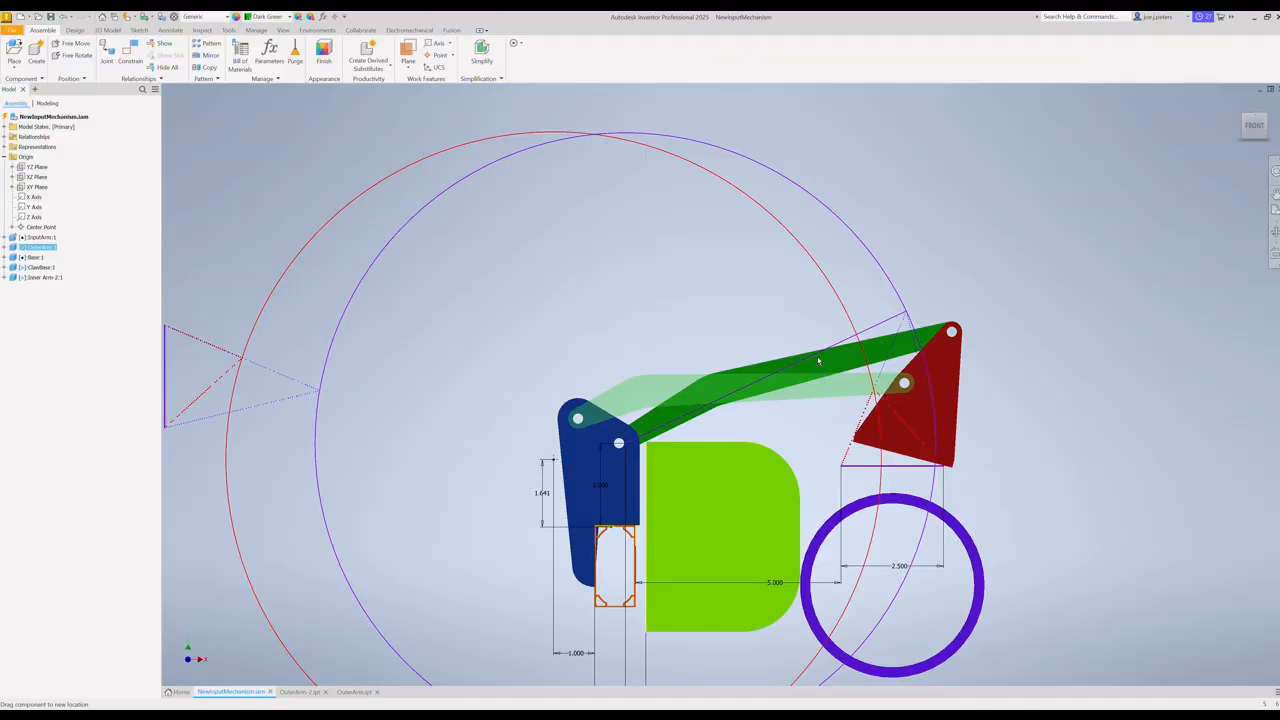
{"action": "left_click_drag", "start_coordinate": [818, 361], "coordinate": [819, 362]}
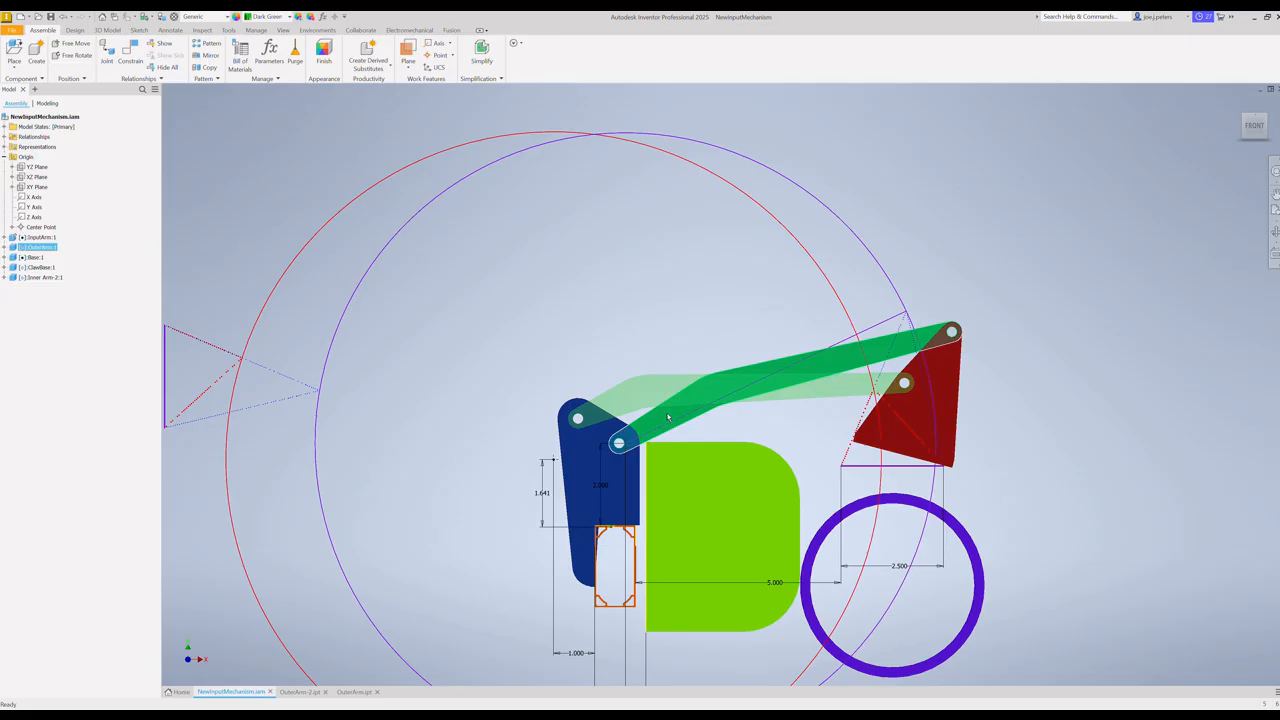
Step: Switch back to the OuterArm part and set its LinkOffsetRatio parameter to 0.1 ul
{"action": "left_click", "coordinate": [355, 691]}
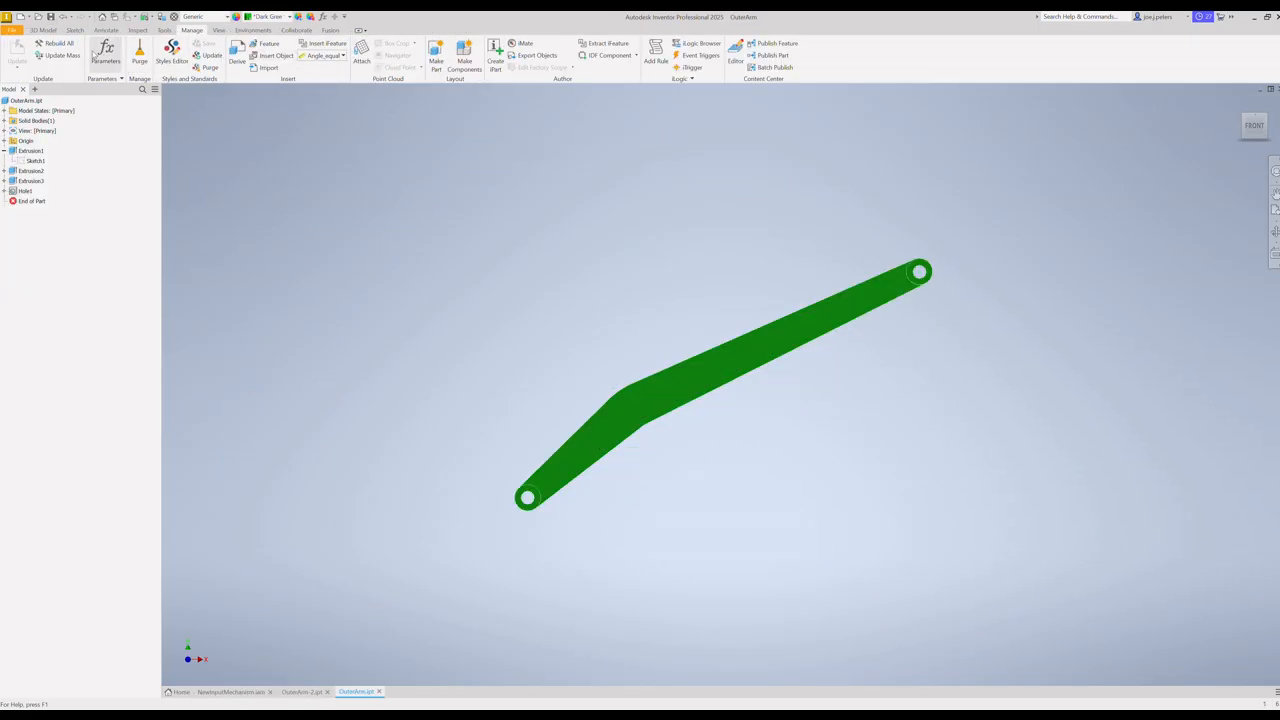
{"action": "left_click", "coordinate": [95, 56]}
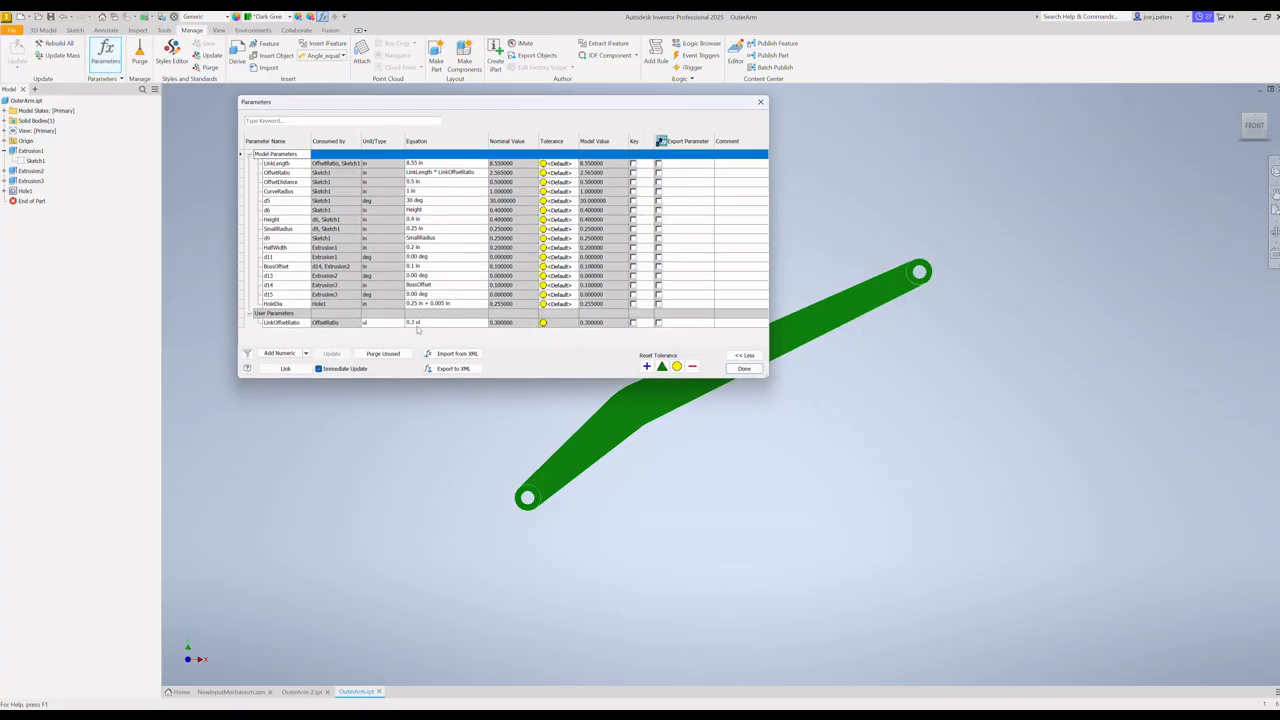
{"action": "left_click", "coordinate": [413, 323]}
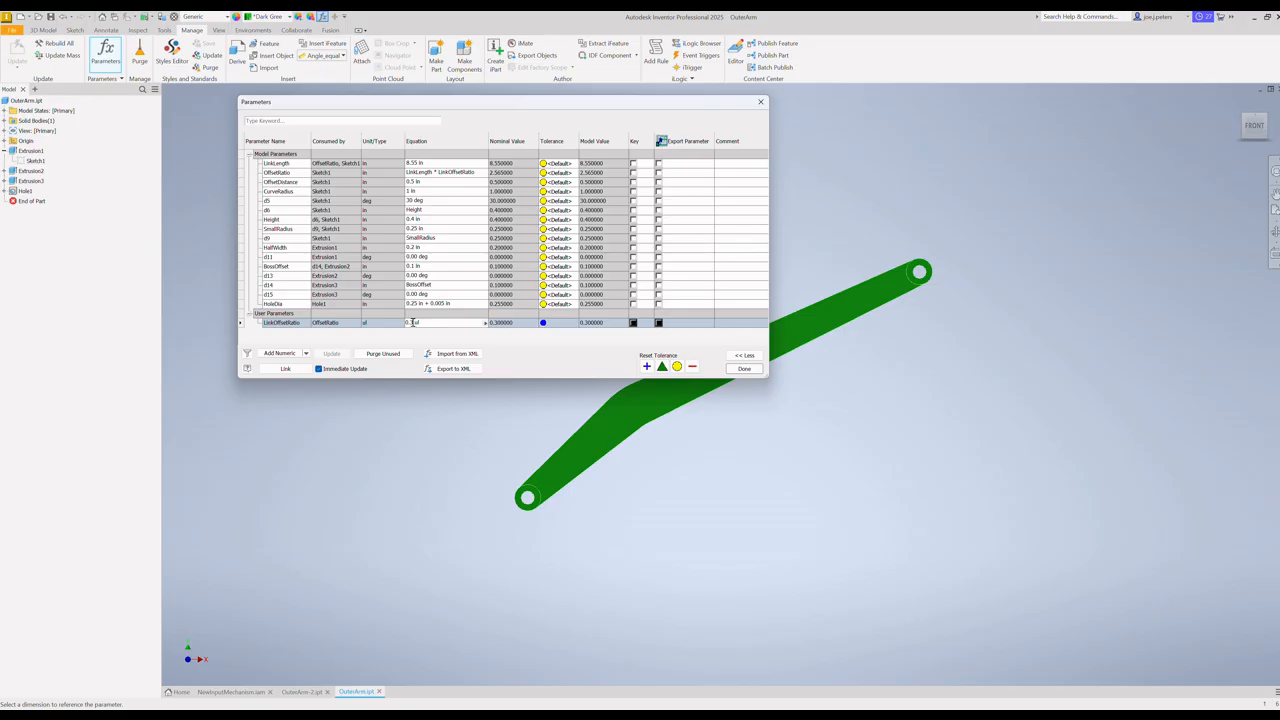
{"action": "key", "text": "BackSpace"}
{"action": "type", "text": "1"}
{"action": "key", "text": "Return"}
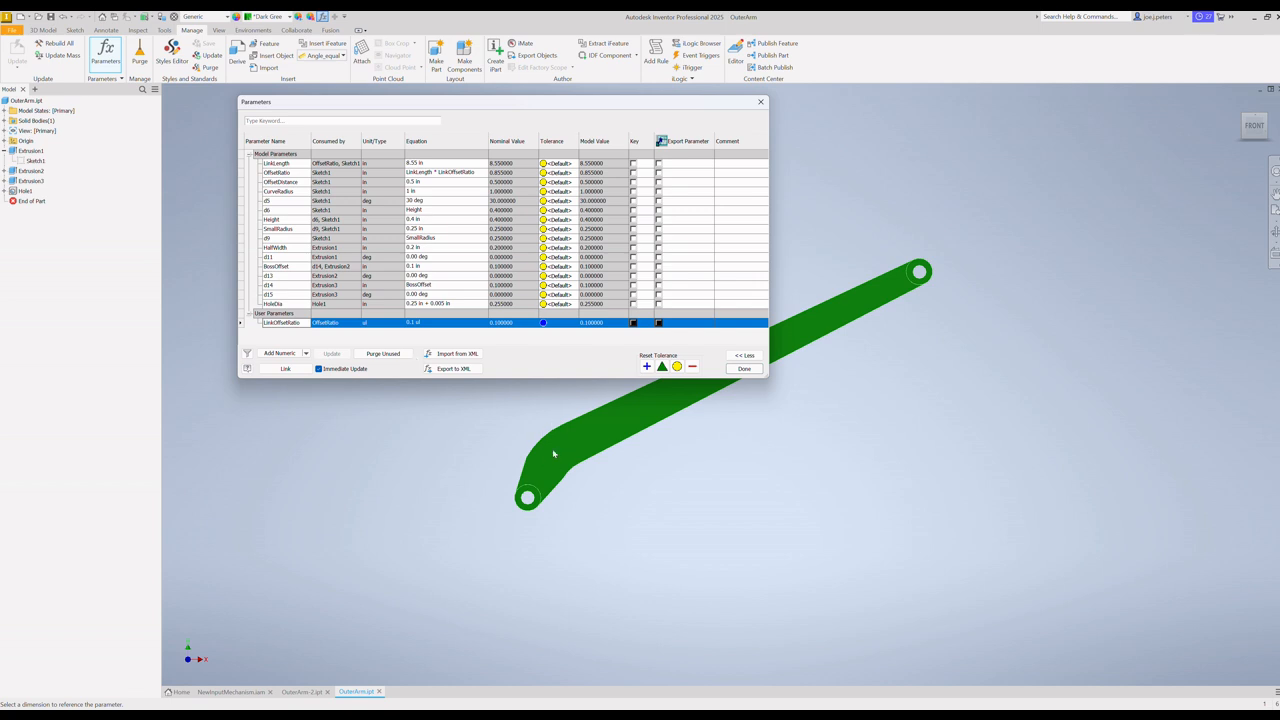
Step: Set the outer arm's OffsetDistance parameter to 1 in and save the OuterArm part
{"action": "left_click", "coordinate": [410, 182]}
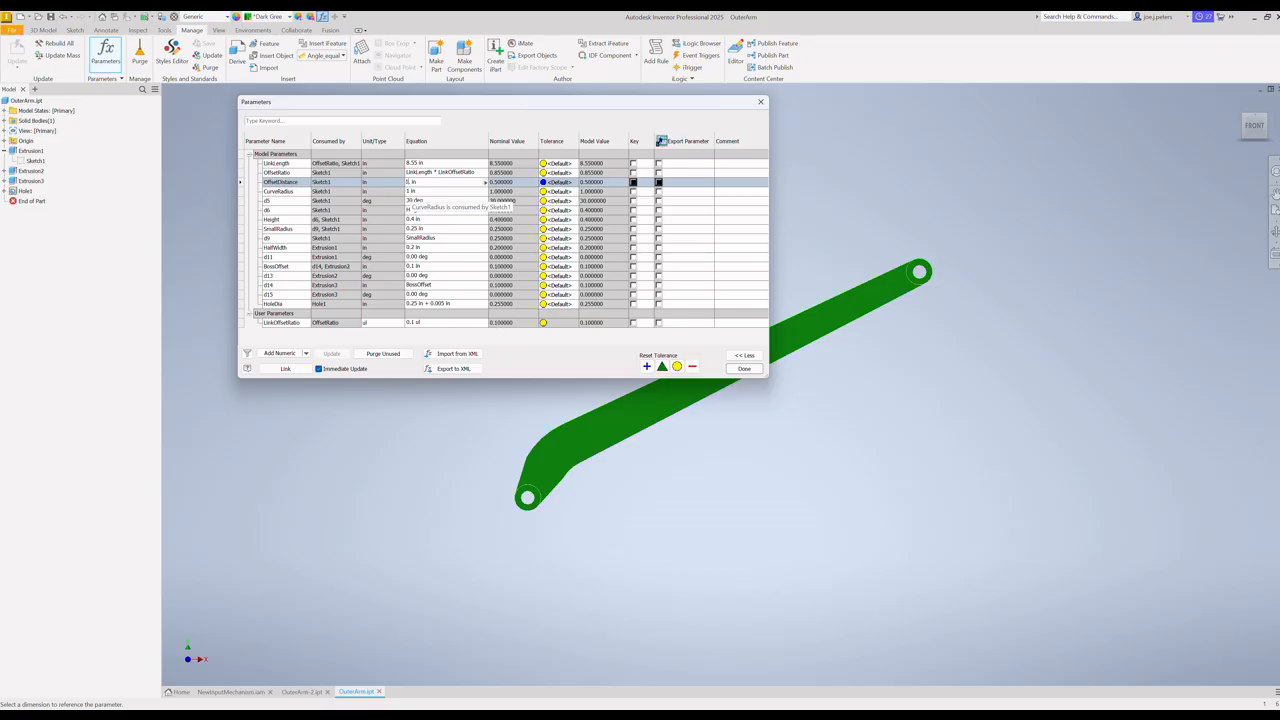
{"action": "key", "text": "Return"}
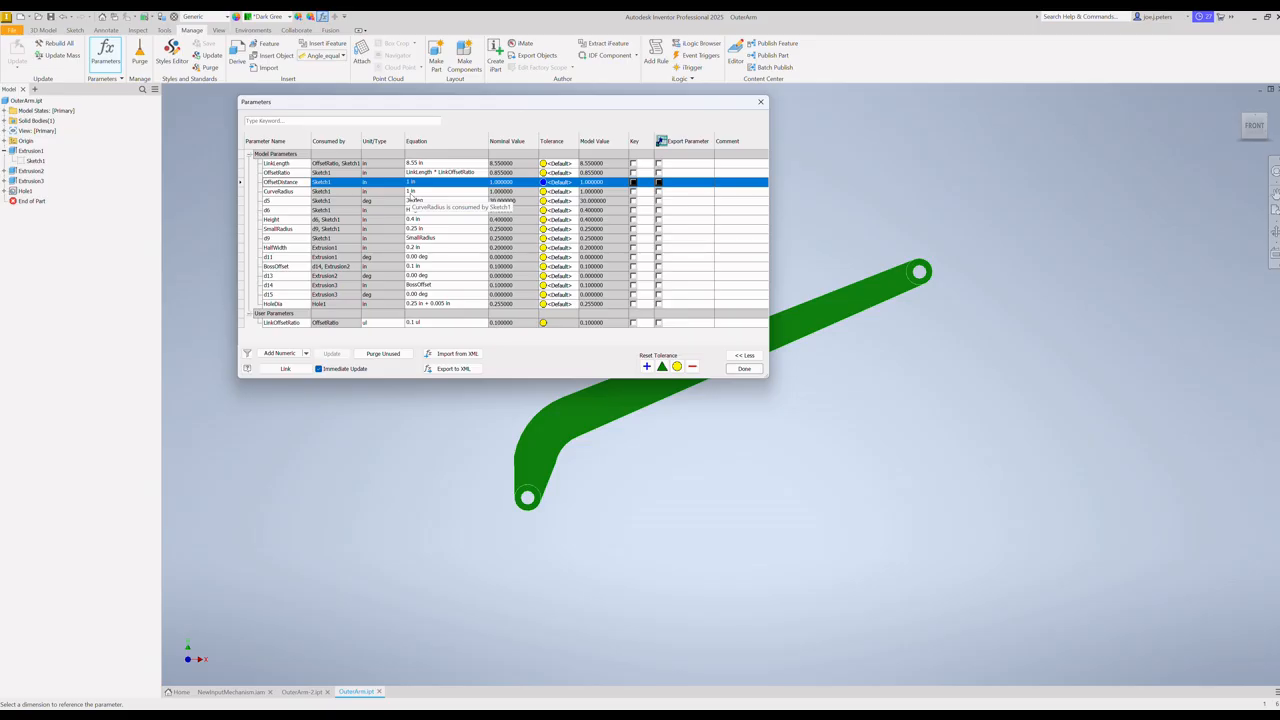
{"action": "left_click", "coordinate": [746, 372]}
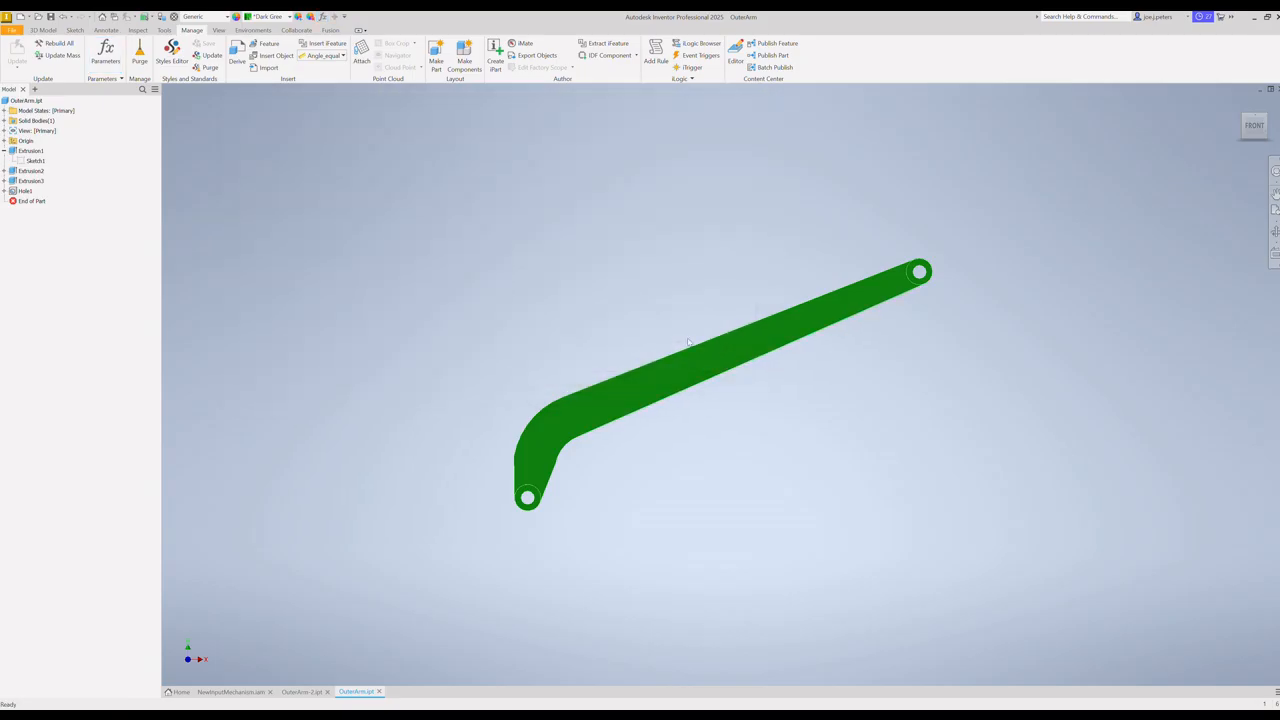
{"action": "left_click", "coordinate": [12, 30]}
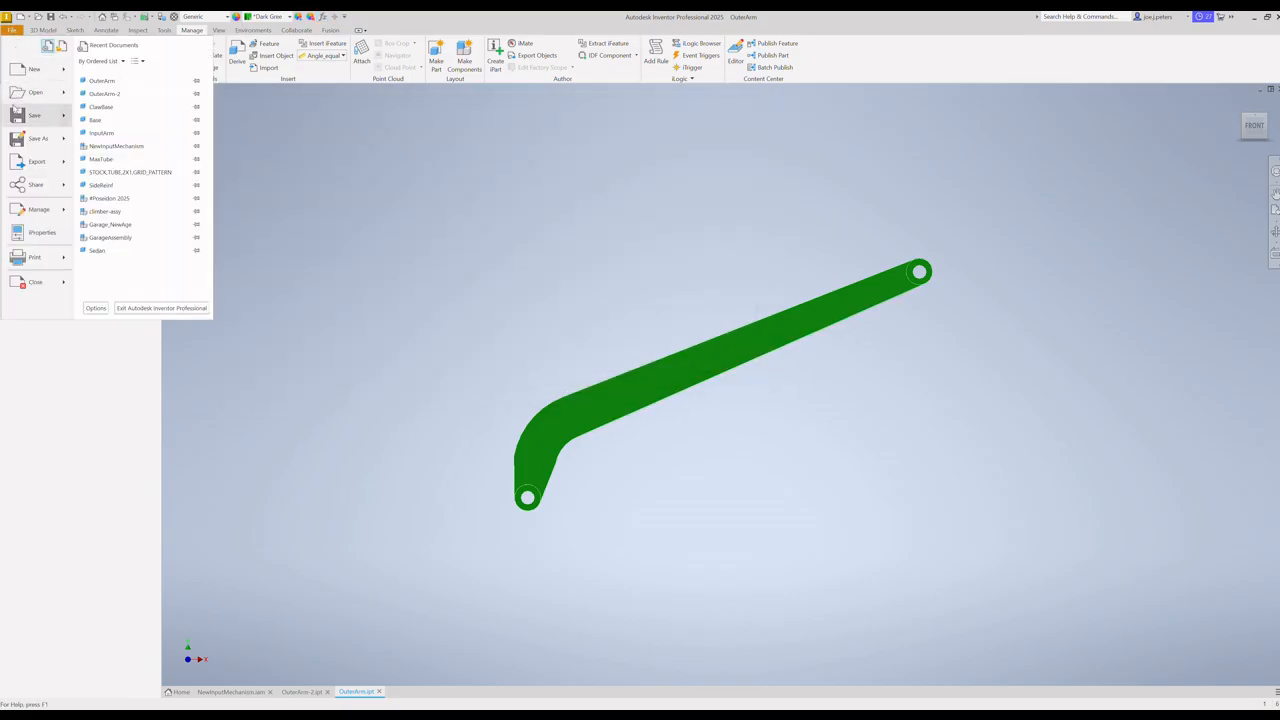
{"action": "left_click", "coordinate": [27, 117]}
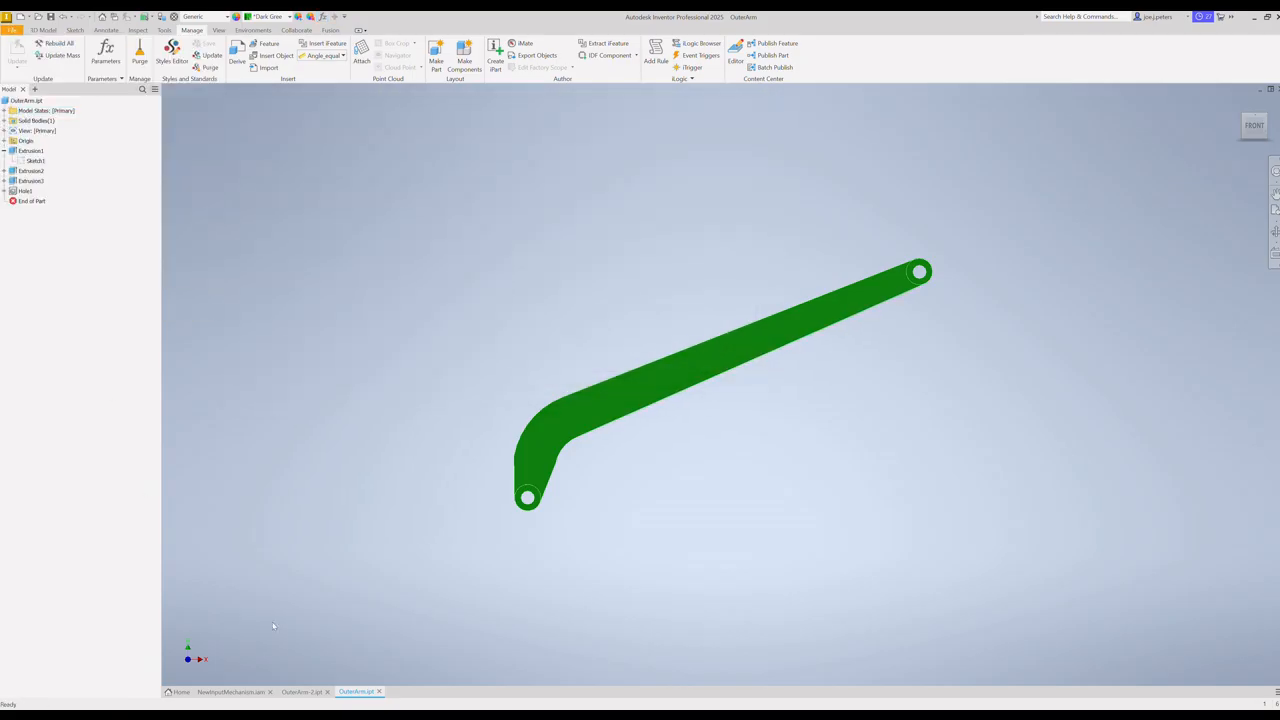
Step: Return to the NewInputMechanism assembly, lower the bent outer arm over the green block to test its reach, and select the inner arm
{"action": "left_click", "coordinate": [238, 692]}
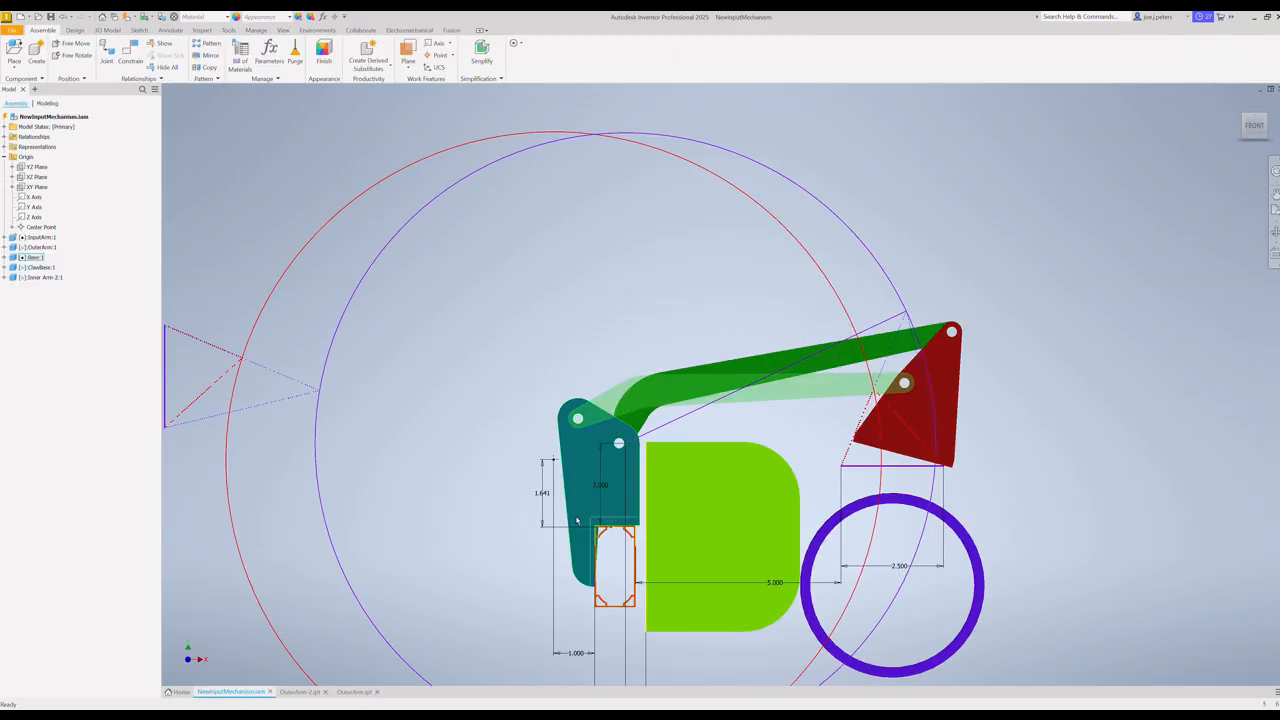
{"action": "left_click", "coordinate": [843, 352]}
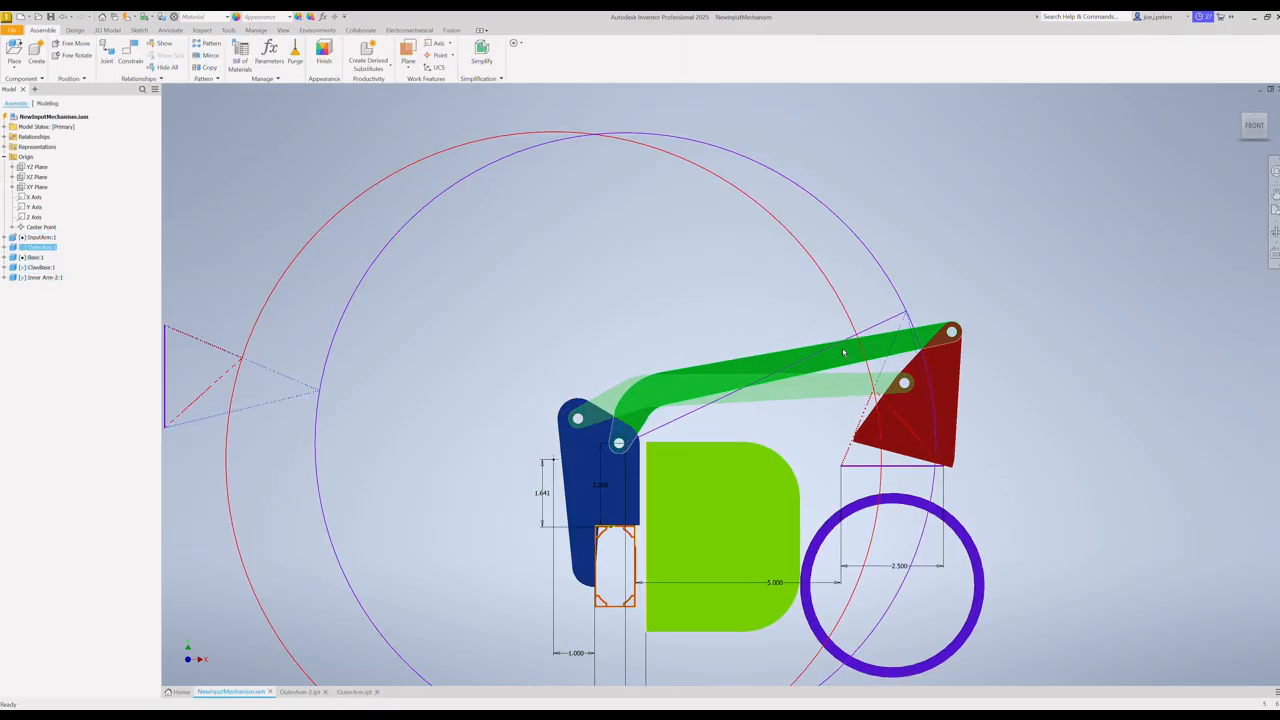
{"action": "mouse_move", "coordinate": [843, 352]}
{"action": "left_mouse_down"}
{"action": "mouse_move", "coordinate": [856, 432]}
{"action": "mouse_move", "coordinate": [844, 265]}
{"action": "mouse_move", "coordinate": [843, 367]}
{"action": "mouse_move", "coordinate": [822, 290]}
{"action": "mouse_move", "coordinate": [805, 350]}
{"action": "mouse_move", "coordinate": [836, 364]}
{"action": "left_mouse_up"}
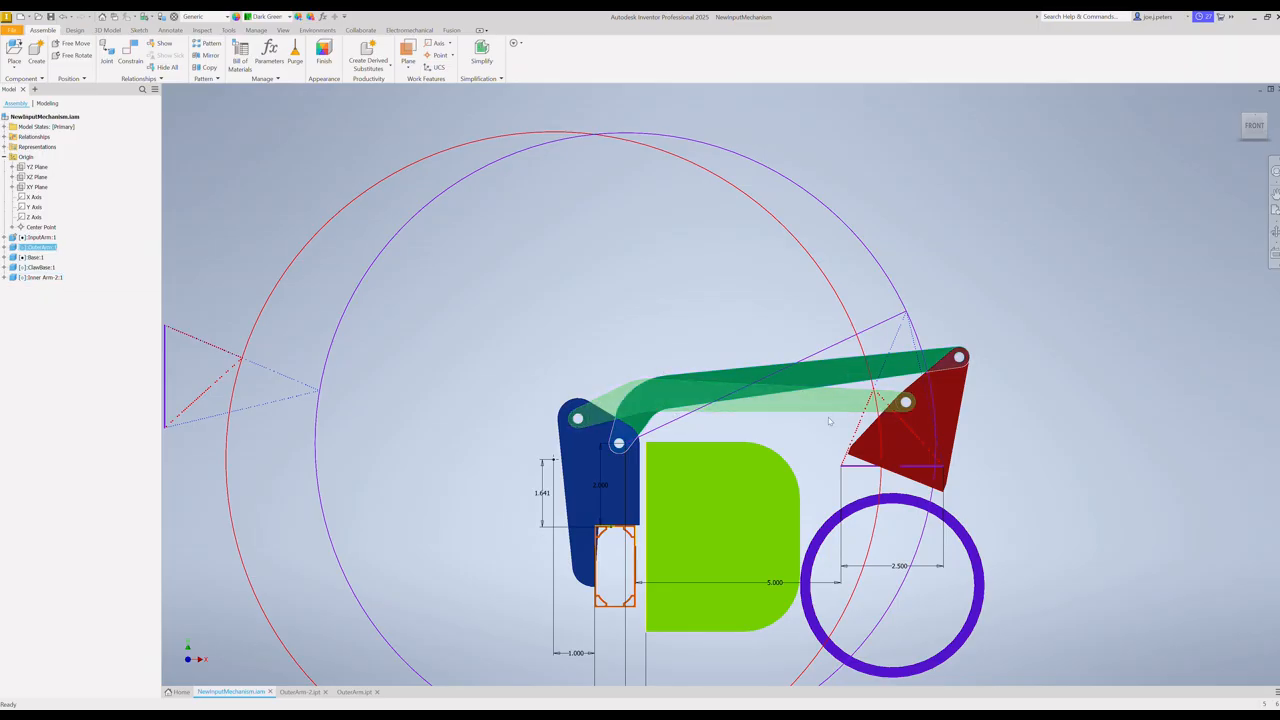
{"action": "left_click_drag", "start_coordinate": [838, 376], "coordinate": [864, 368]}
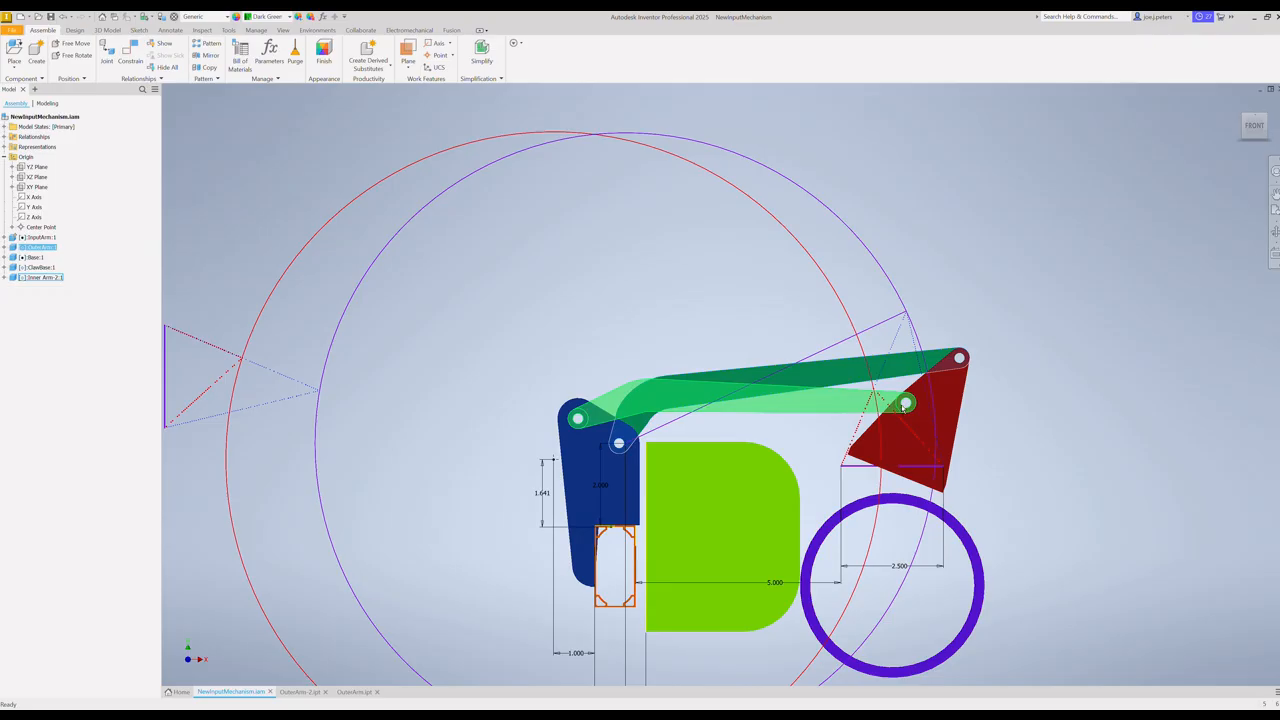
{"action": "left_click", "coordinate": [815, 405]}
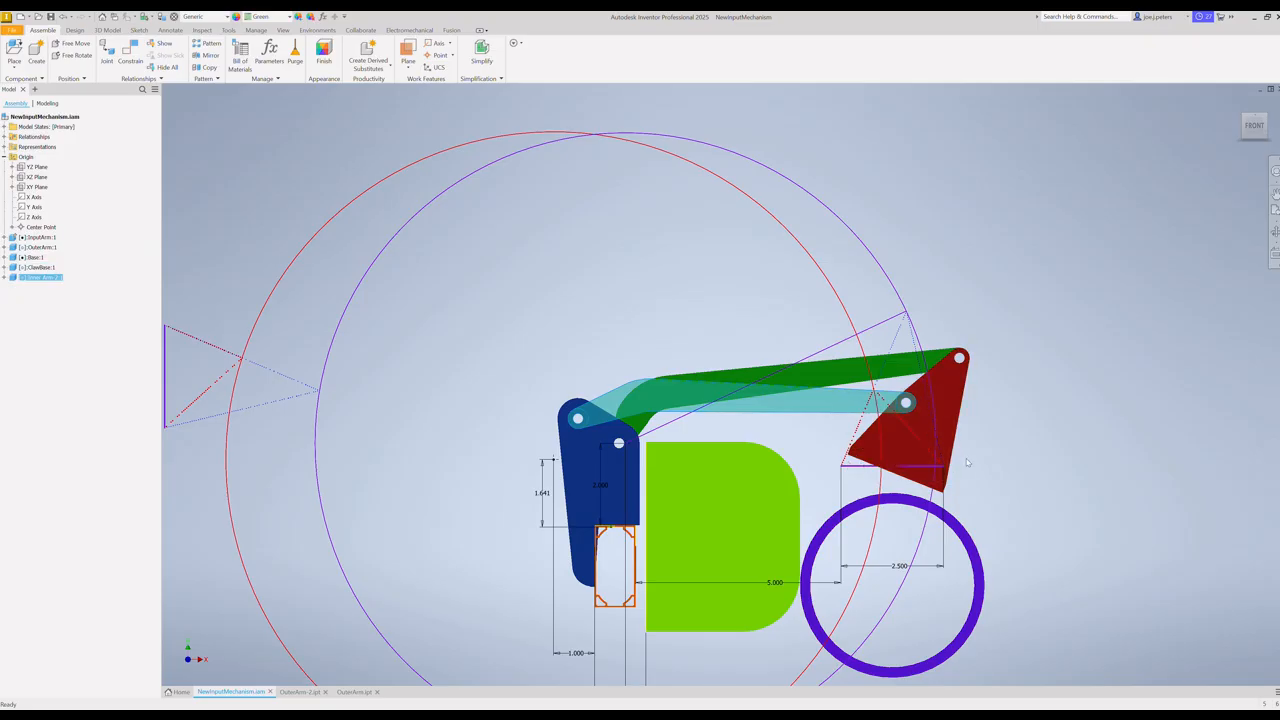
Step: Swing the four-bar linkage over to the far side of the base and back above the green block to check its full travel
{"action": "left_click_drag", "start_coordinate": [826, 401], "coordinate": [706, 414]}
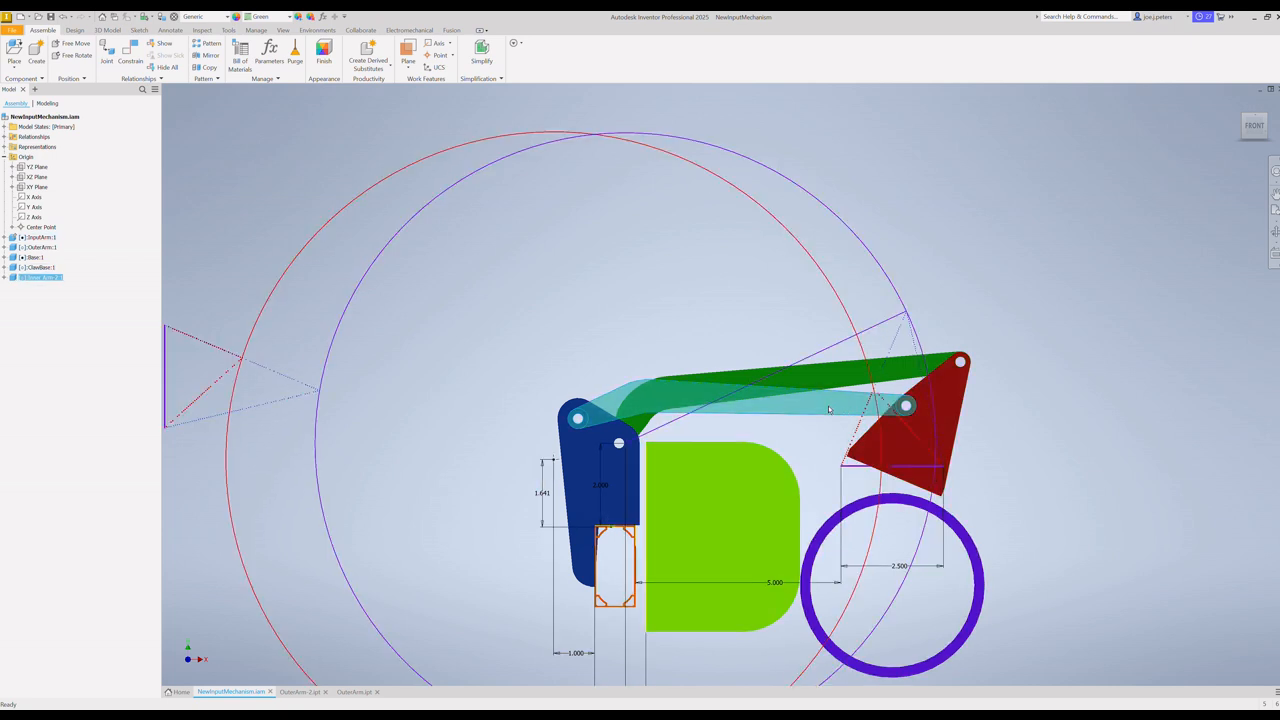
{"action": "left_click_drag", "start_coordinate": [828, 409], "coordinate": [562, 416]}
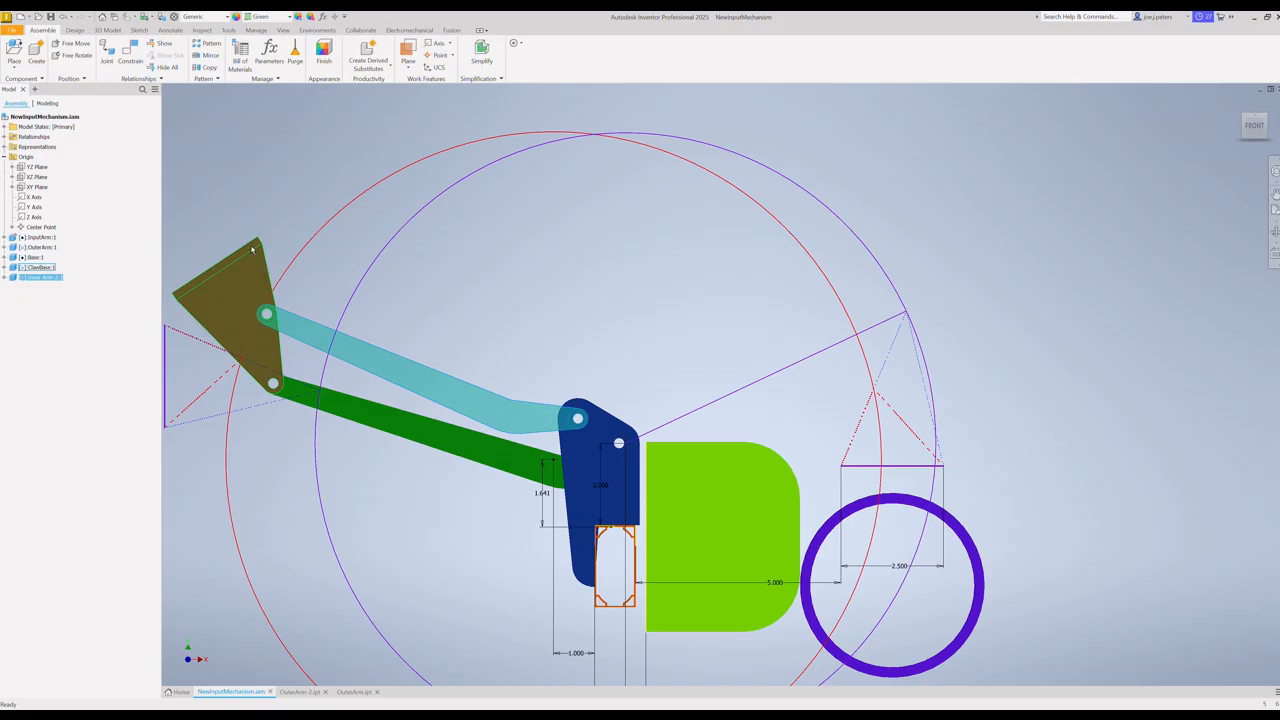
{"action": "left_click_drag", "start_coordinate": [252, 250], "coordinate": [878, 454]}
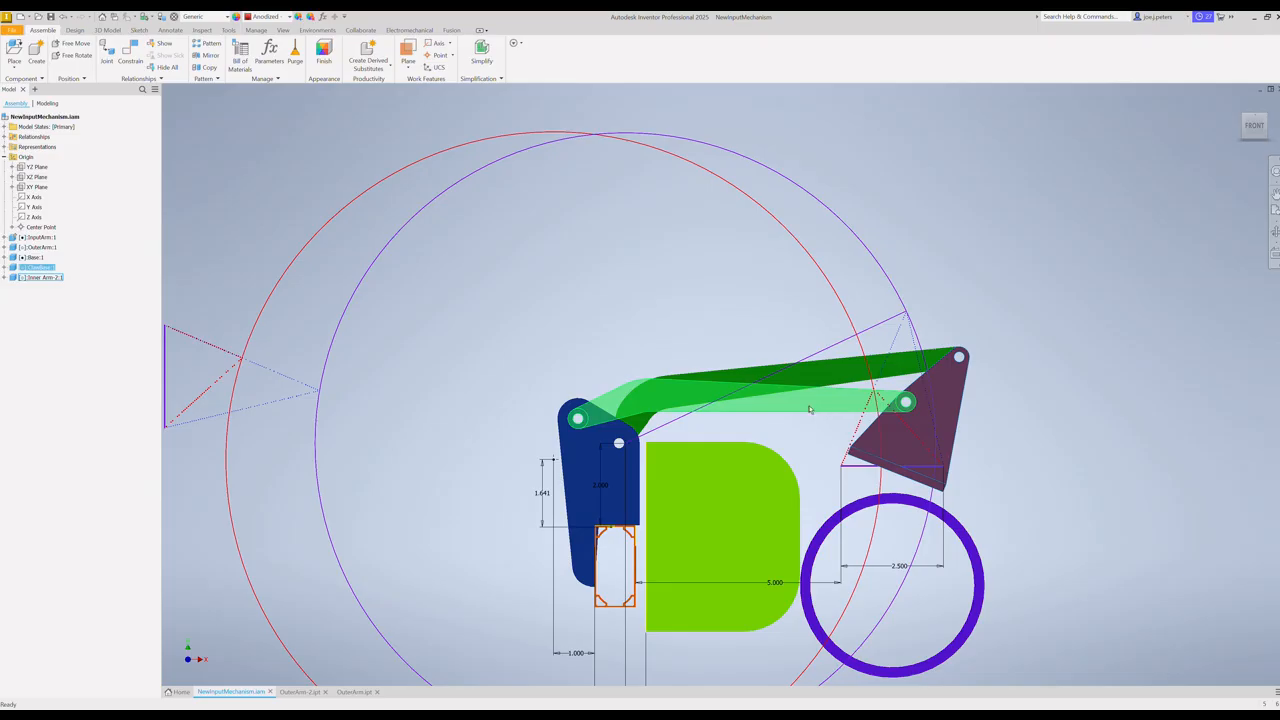
Step: Raise the inner arm and lower the claw back toward the purple ring, examining the arms' clearance over the green block in 3D
{"action": "left_click_drag", "start_coordinate": [810, 408], "coordinate": [781, 322]}
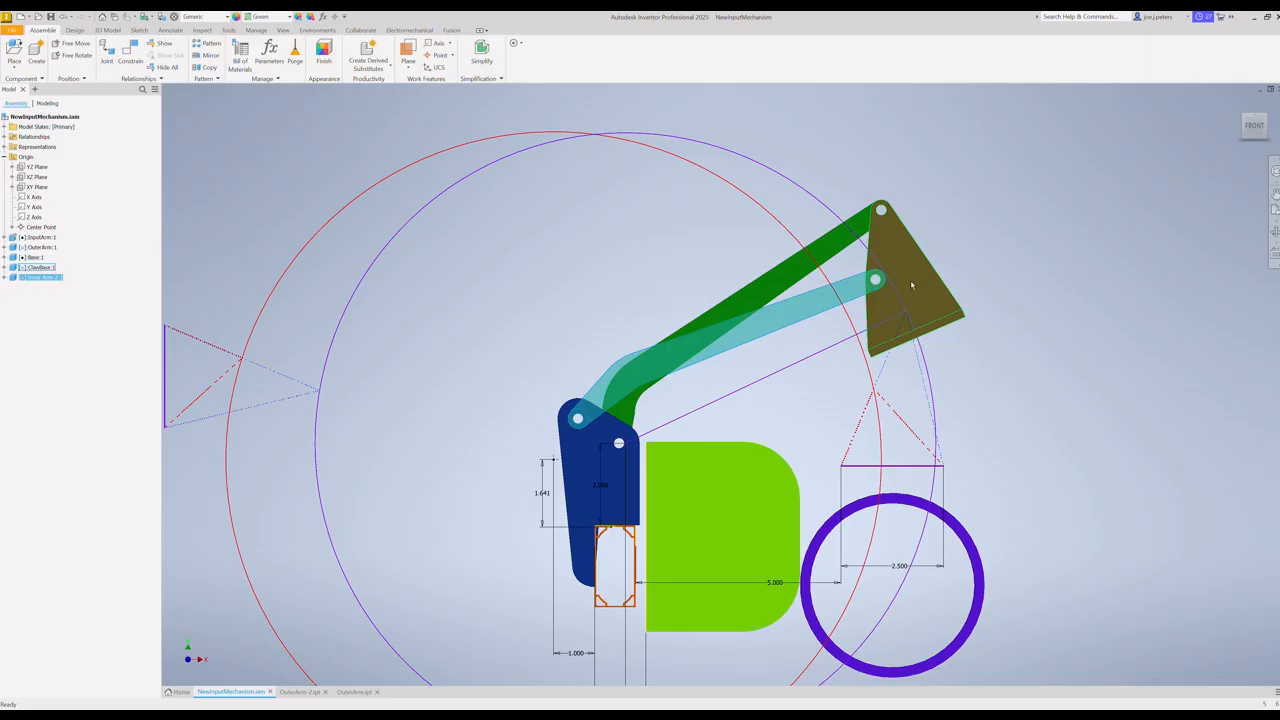
{"action": "left_click_drag", "start_coordinate": [910, 285], "coordinate": [859, 397]}
{"action": "left_click", "coordinate": [859, 396]}
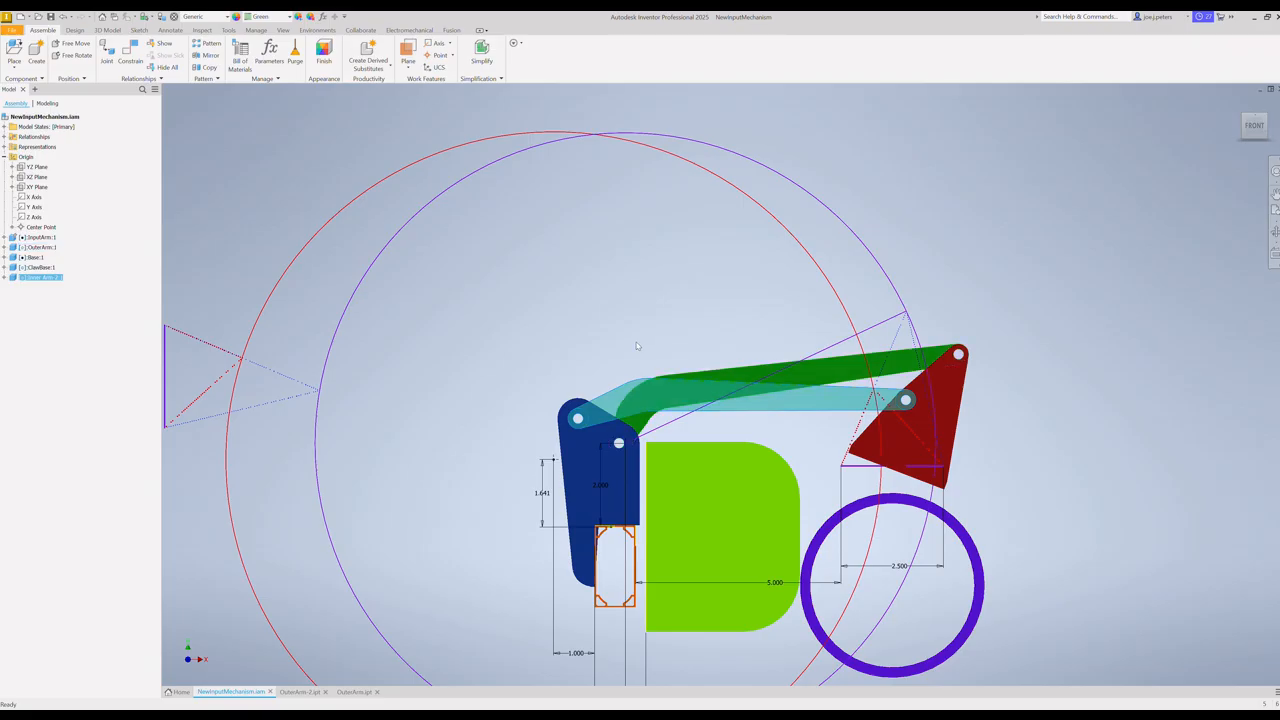
{"action": "middle_click_drag", "start_coordinate": [604, 340], "coordinate": [610, 387], "text": "shift"}
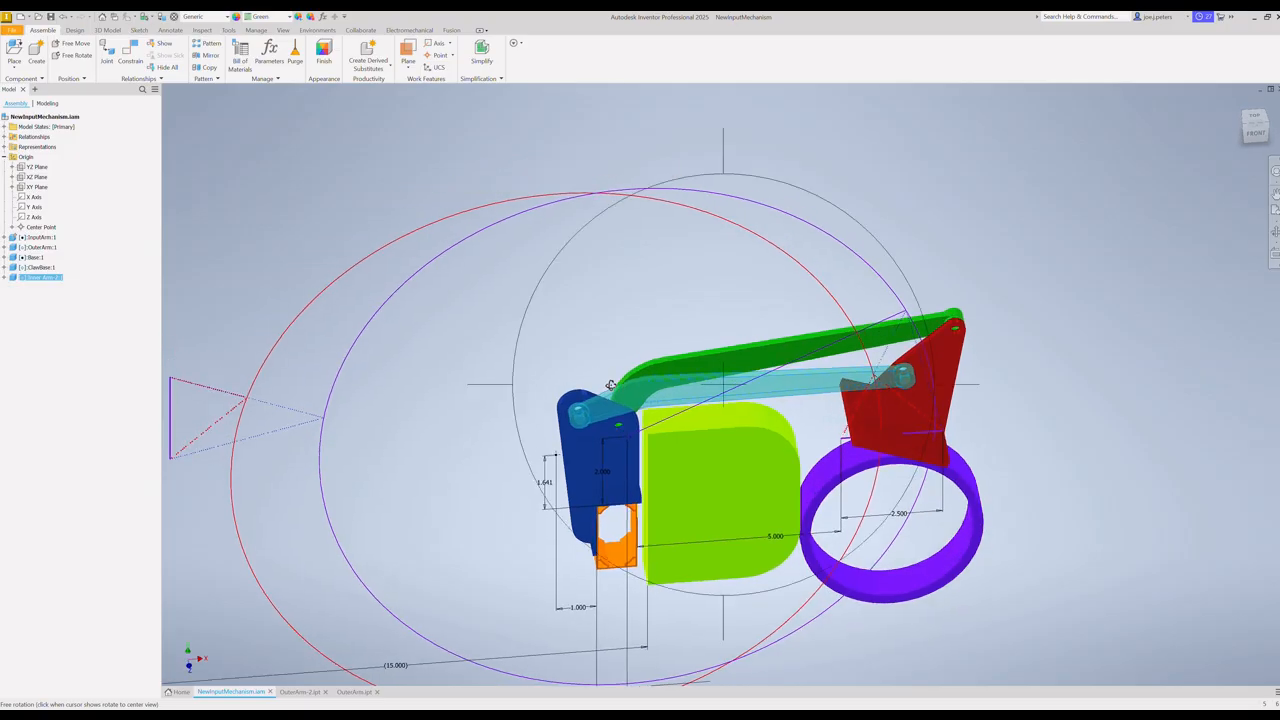